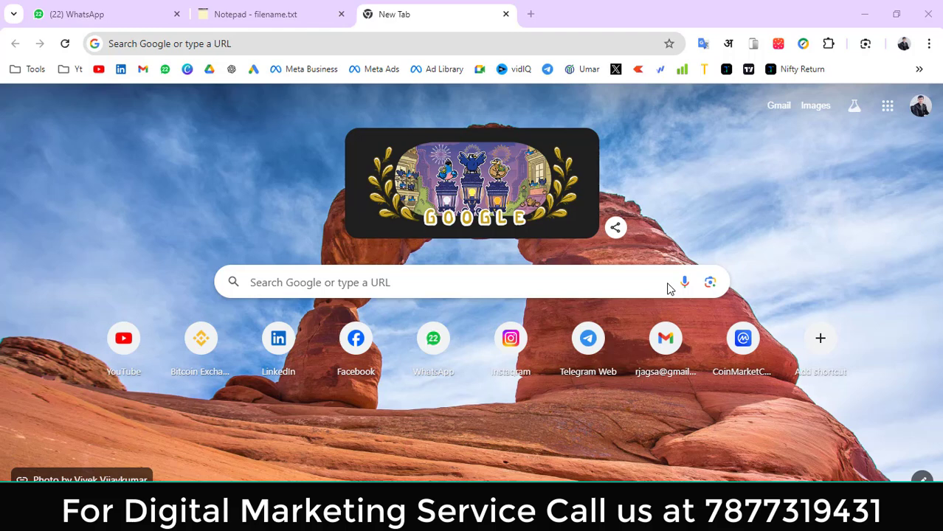
Go to the Facebook Ads Manager campaigns page from the address suggestions for facebook.com/ads.
click(308, 43)
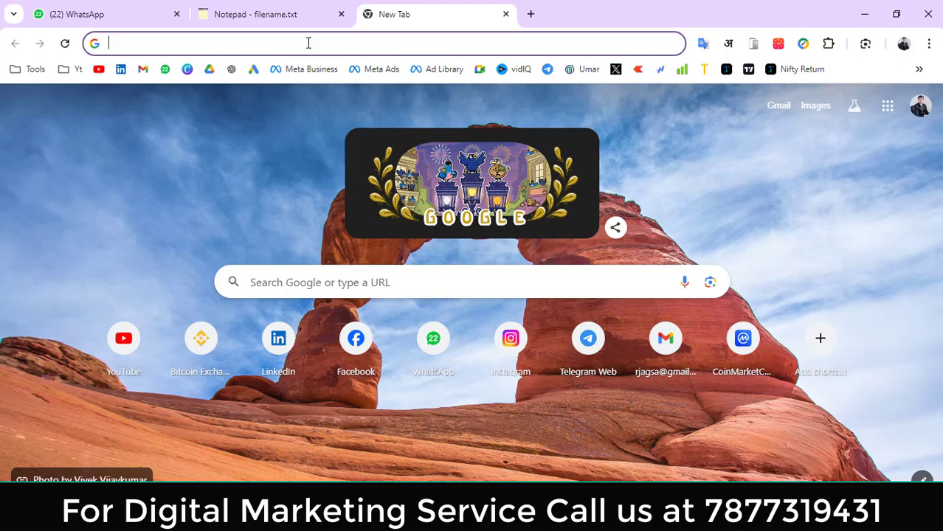
text(fa)
key(Right)
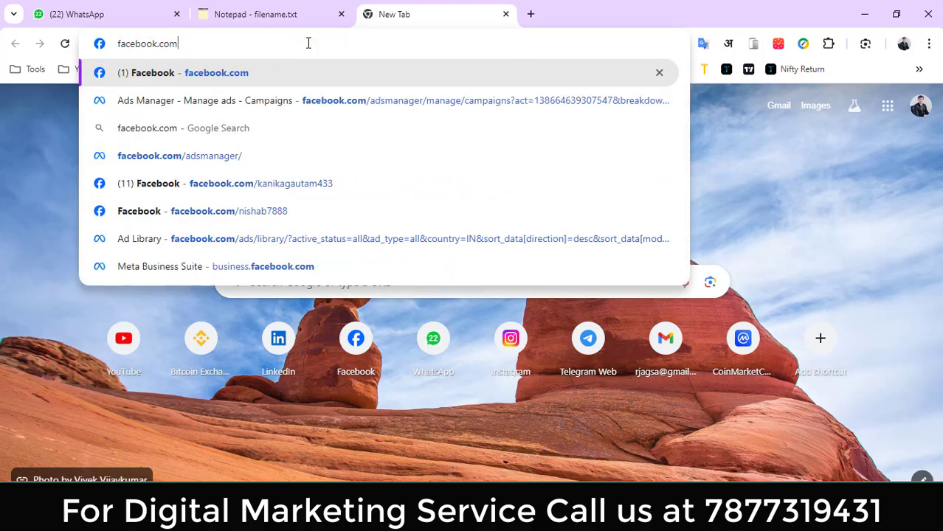
text(/)
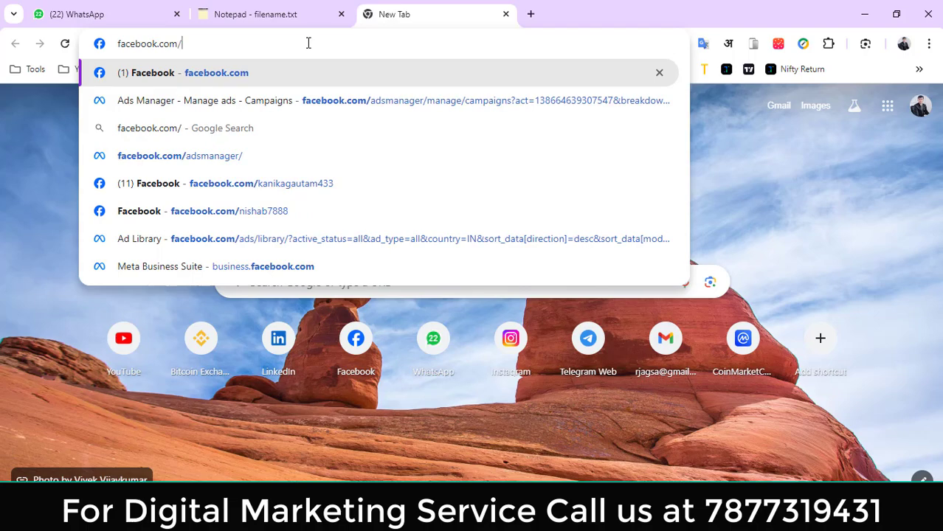
text(ads)
key(Down)
key(Down)
key(Return)
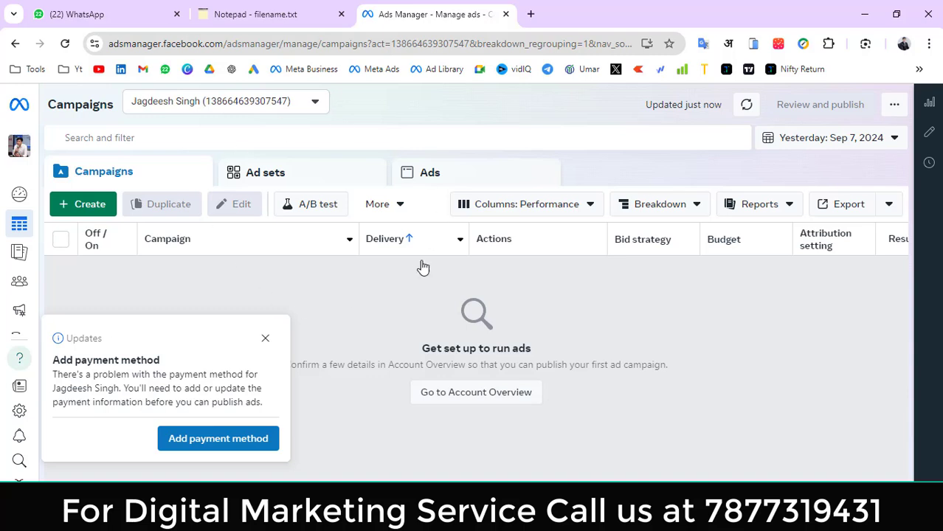
Check the list of ad accounts and the available methods for adding payment information, leaving both unchanged.
click(211, 109)
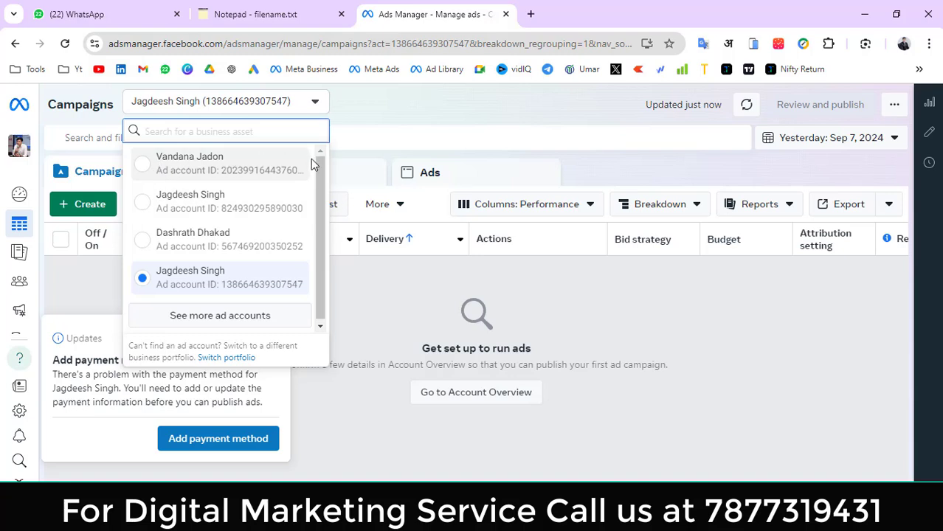
click(396, 282)
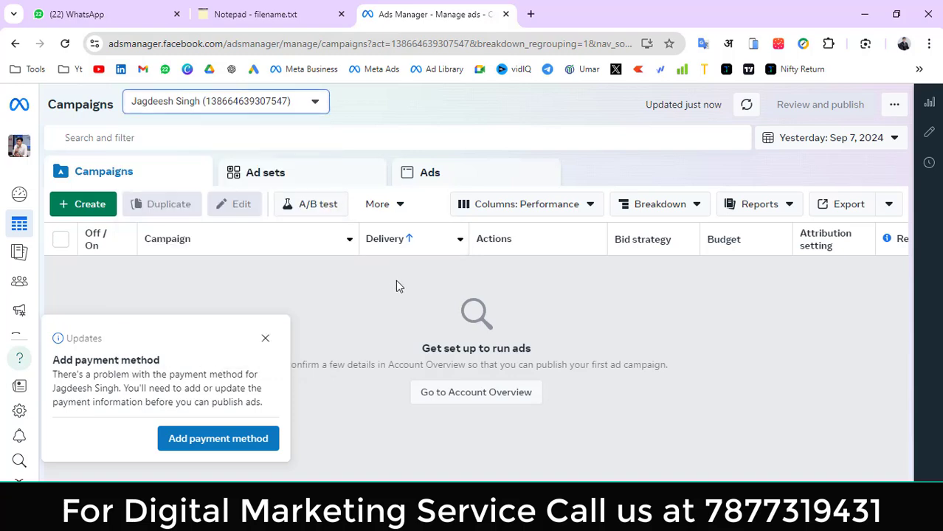
click(239, 442)
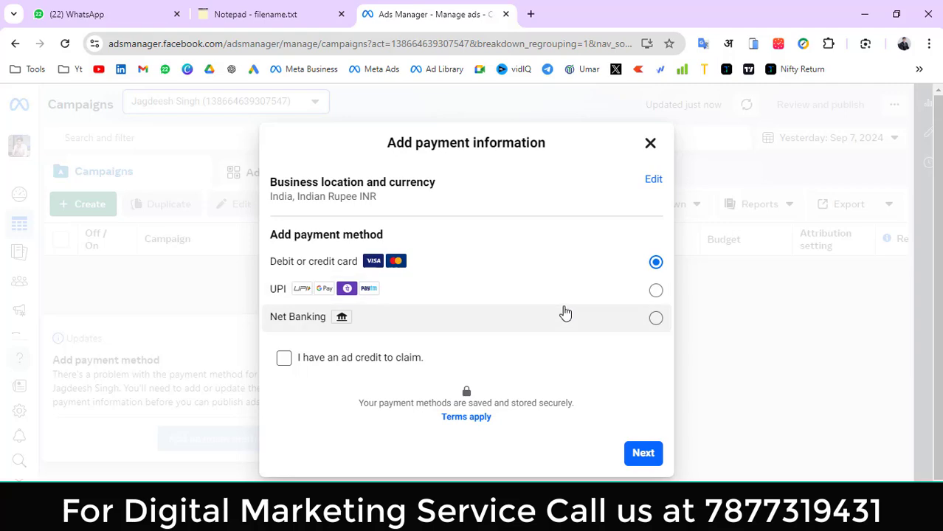
click(651, 144)
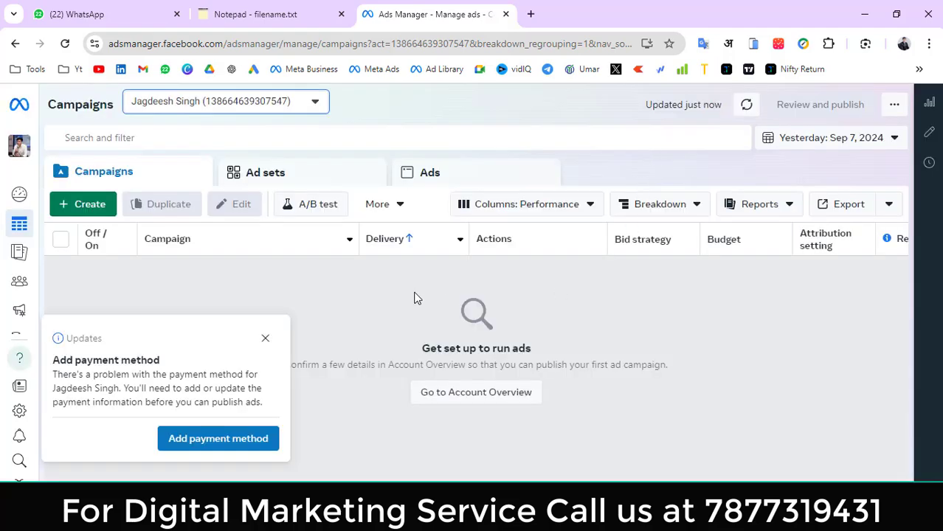
Expand the full list of ad accounts and switch to the Dev Physical Academy account.
click(232, 102)
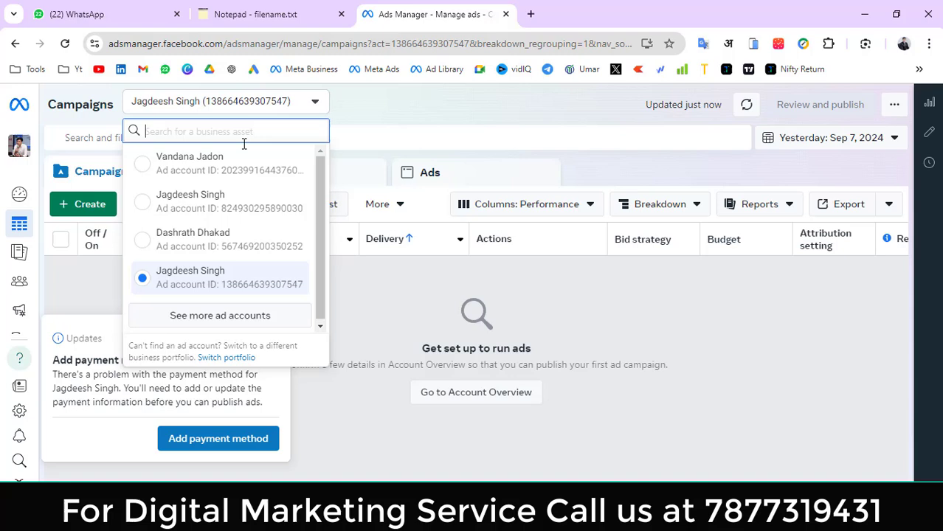
click(206, 315)
scroll(206, 291, down, 4)
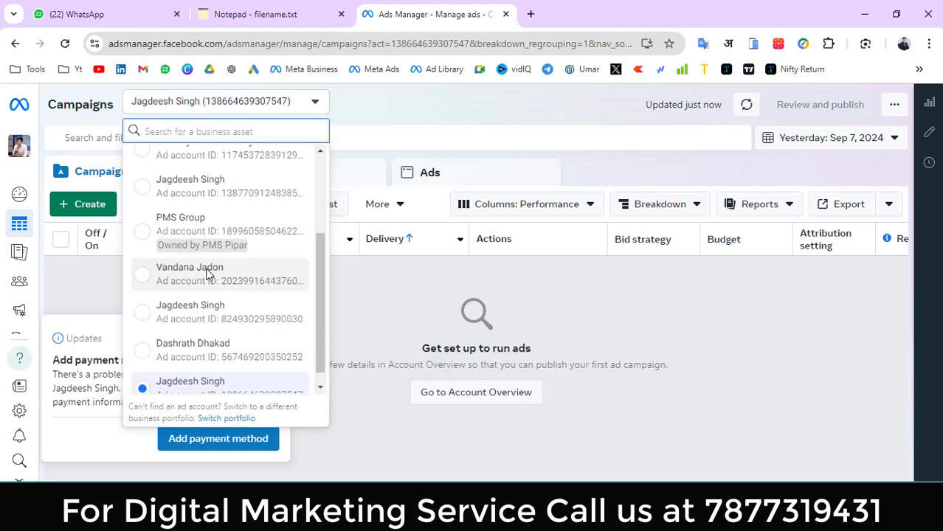
scroll(209, 277, up, 2)
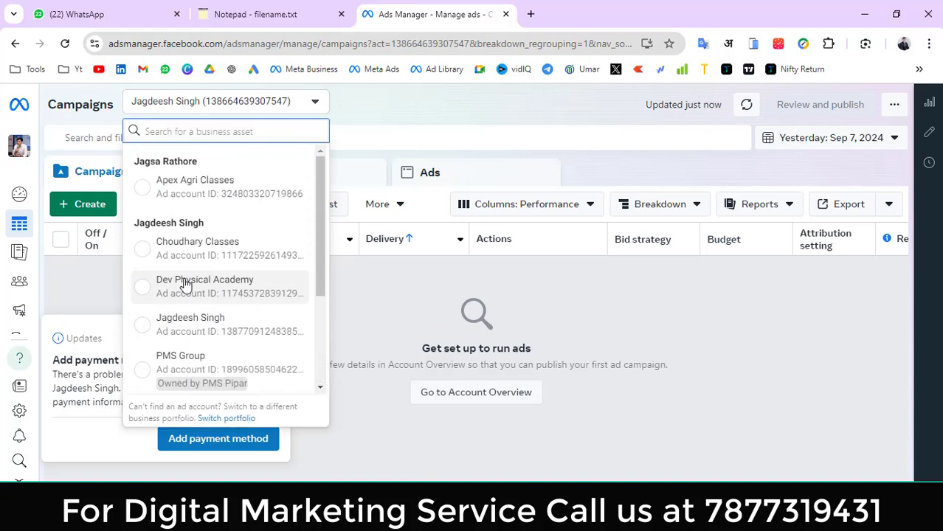
scroll(176, 299, down, 1)
scroll(173, 303, down, 1)
scroll(168, 302, up, 2)
scroll(147, 329, down, 1)
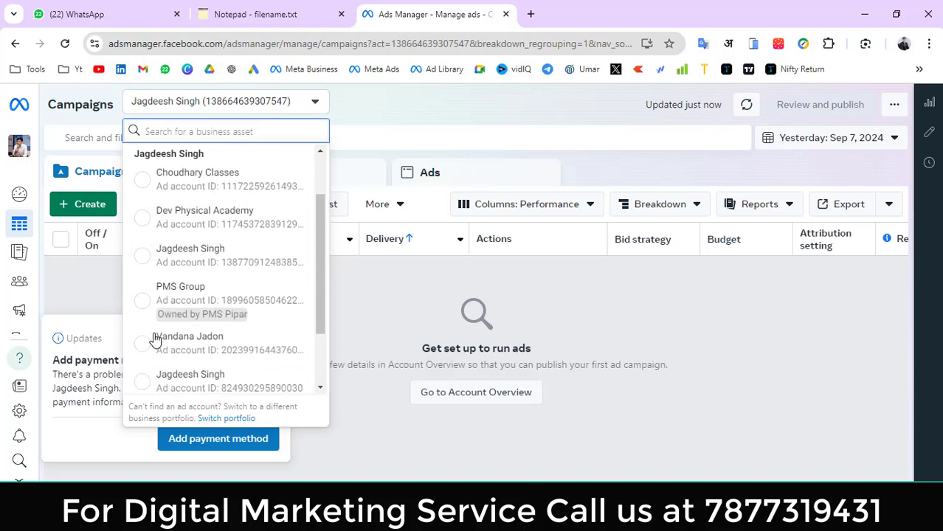
click(141, 219)
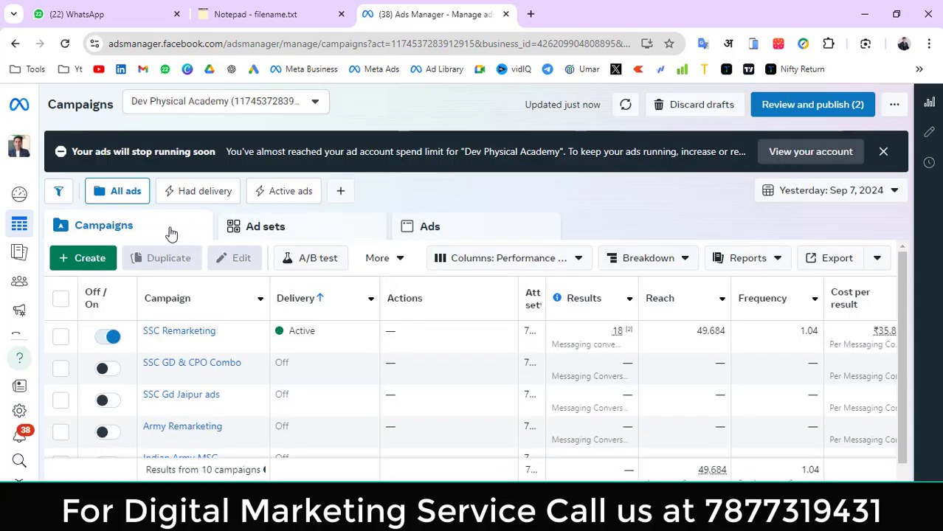
Start creating a new Auction campaign and choose Engagement as its objective.
click(104, 260)
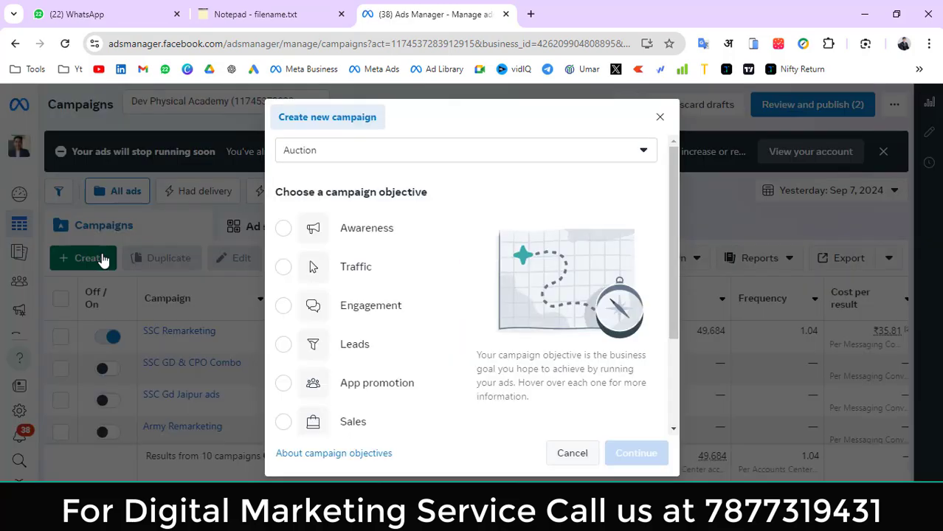
scroll(463, 293, down, 2)
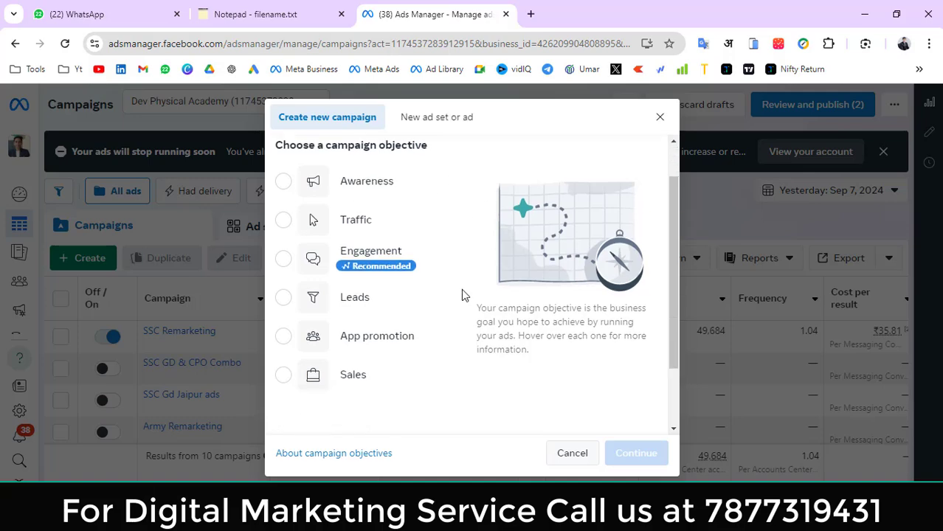
scroll(459, 307, up, 2)
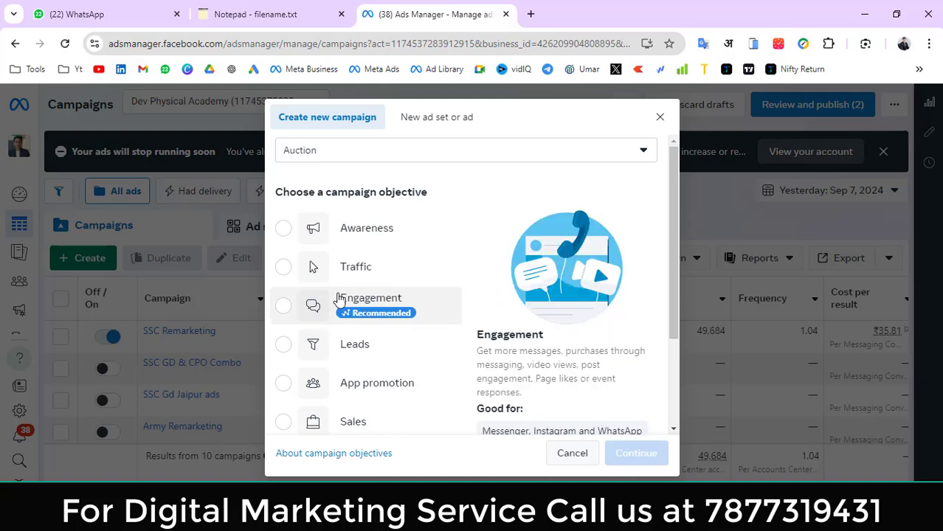
click(284, 316)
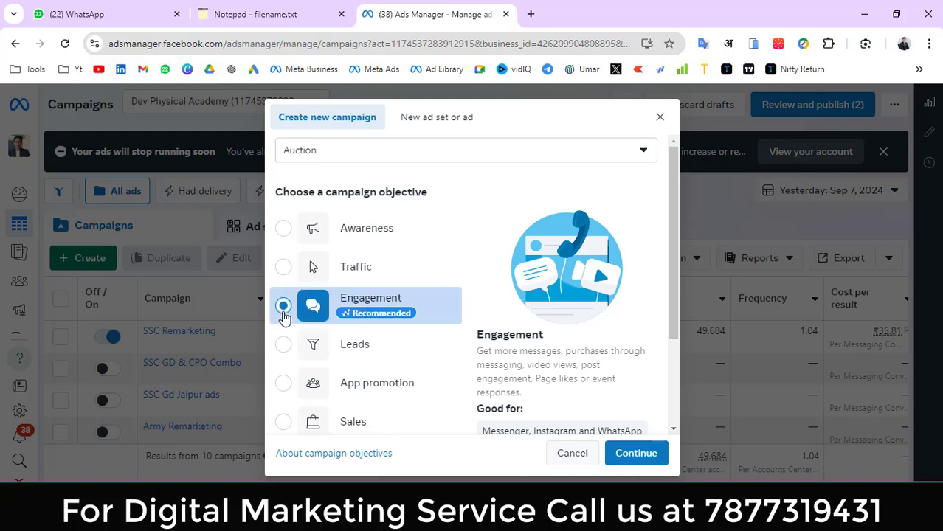
Review the Engagement objective's description and the explanations of the uses it is good for.
scroll(546, 313, down, 1)
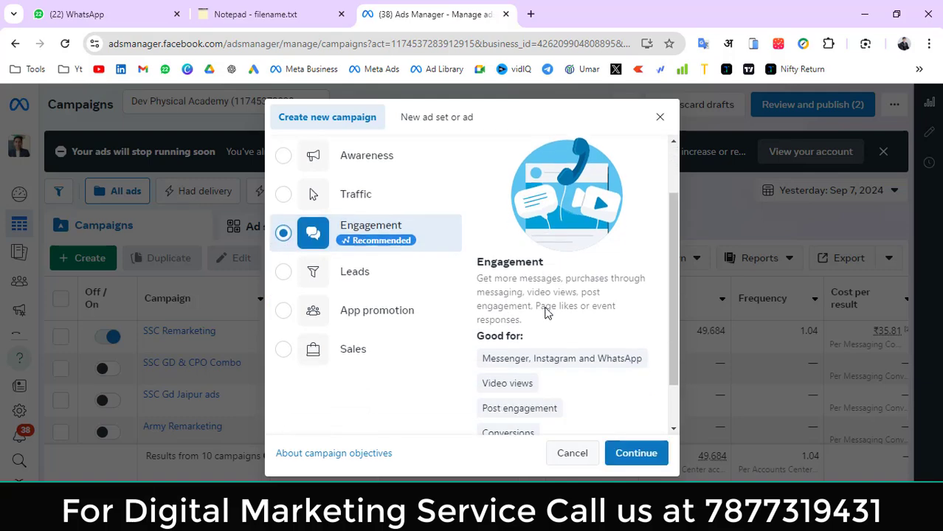
scroll(546, 312, down, 1)
mouse_move(558, 313)
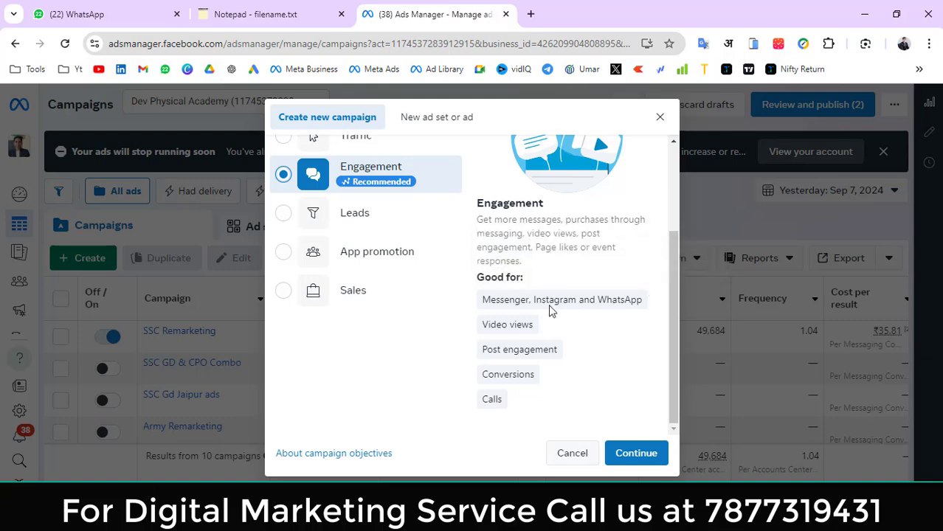
mouse_move(498, 301)
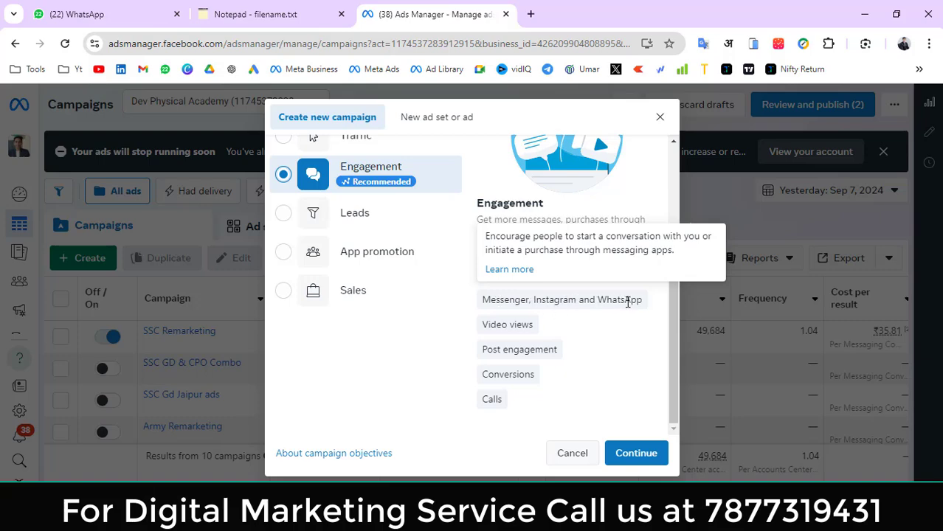
mouse_move(533, 355)
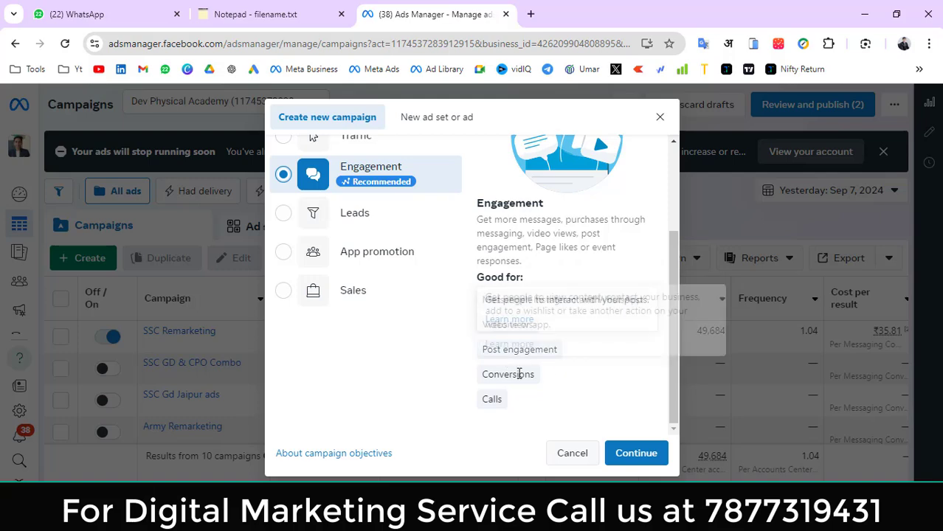
mouse_move(503, 403)
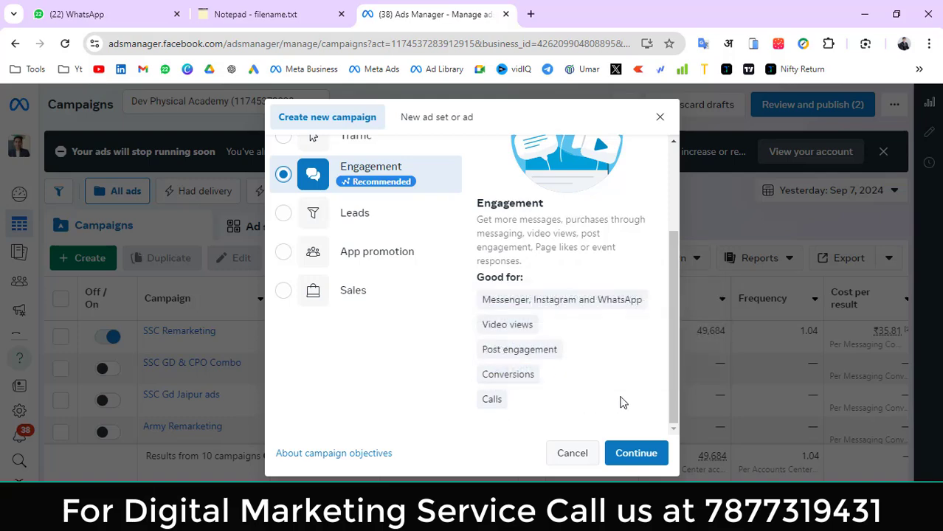
mouse_move(606, 311)
Continue with the Engagement objective and create the campaign with the manual engagement campaign setup.
click(647, 457)
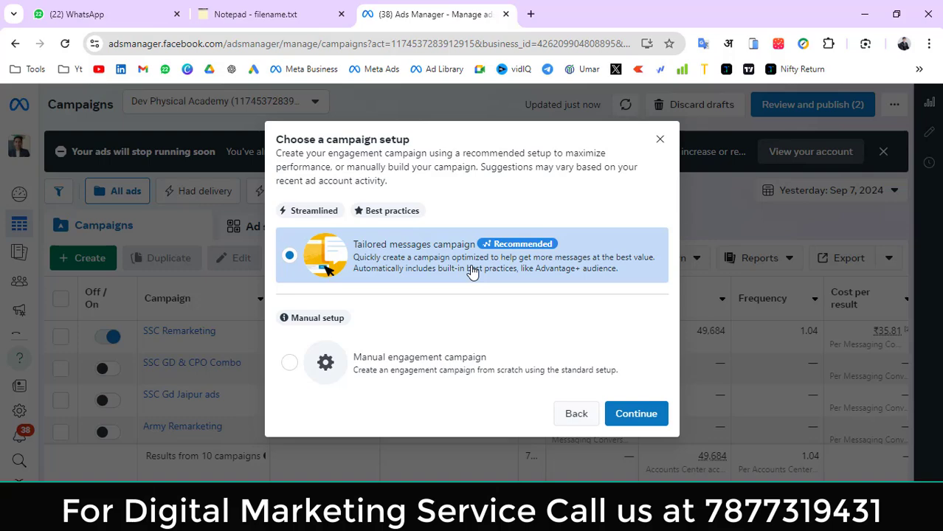
click(290, 363)
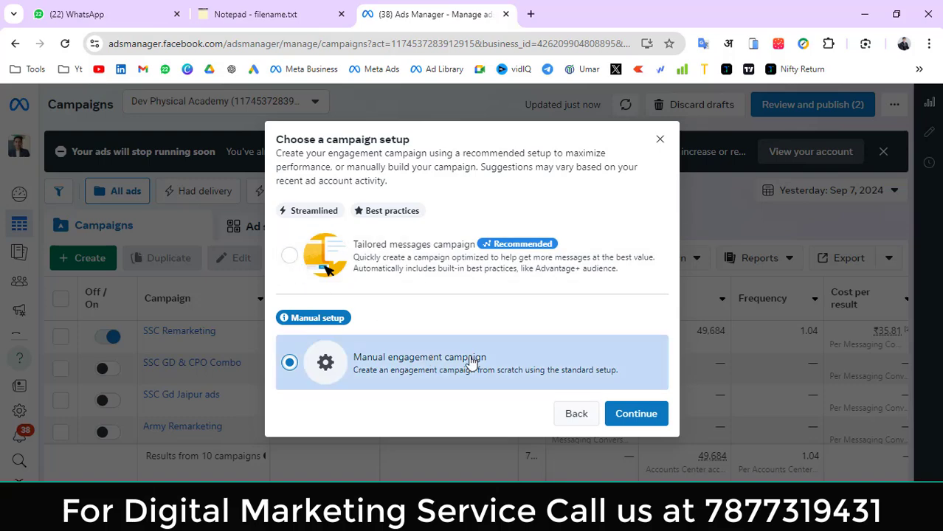
click(637, 416)
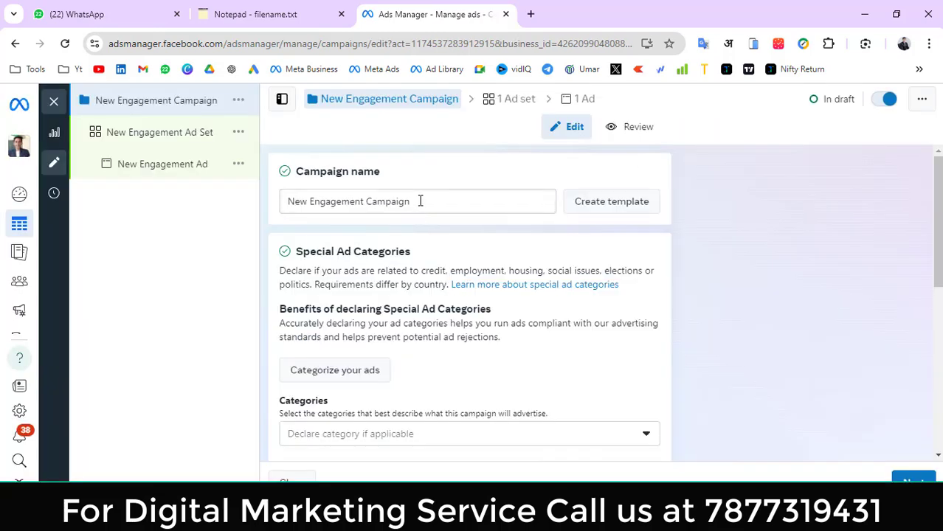
Replace the default campaign name with "ssc rajasthan".
click(420, 200)
drag(420, 201, 284, 206)
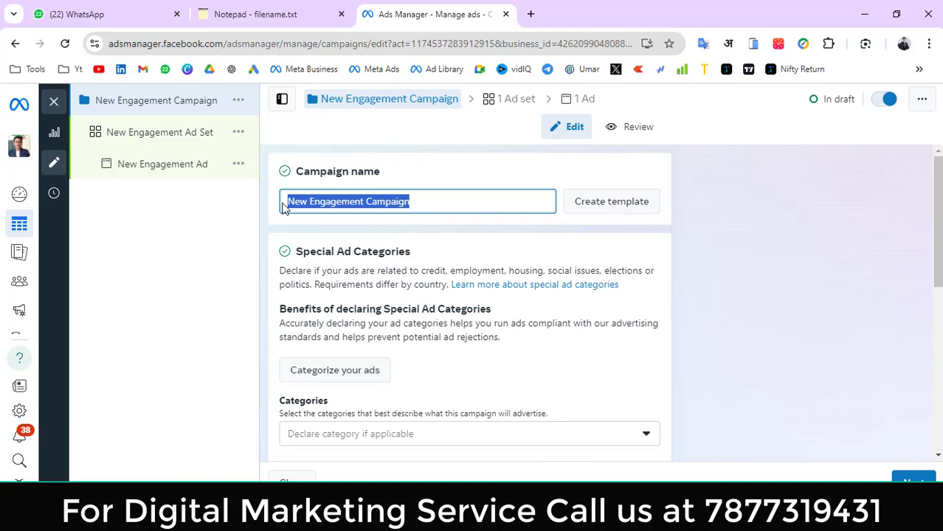
text(ssc)
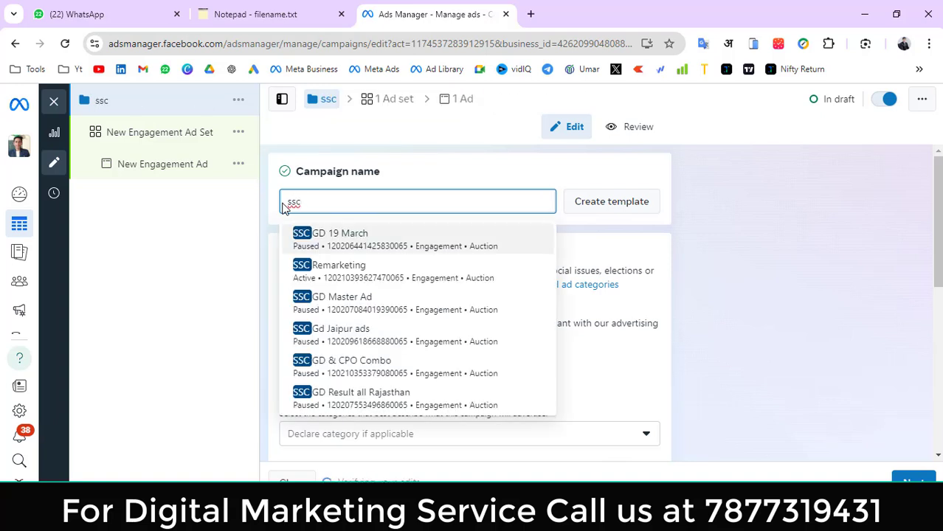
text(rajas)
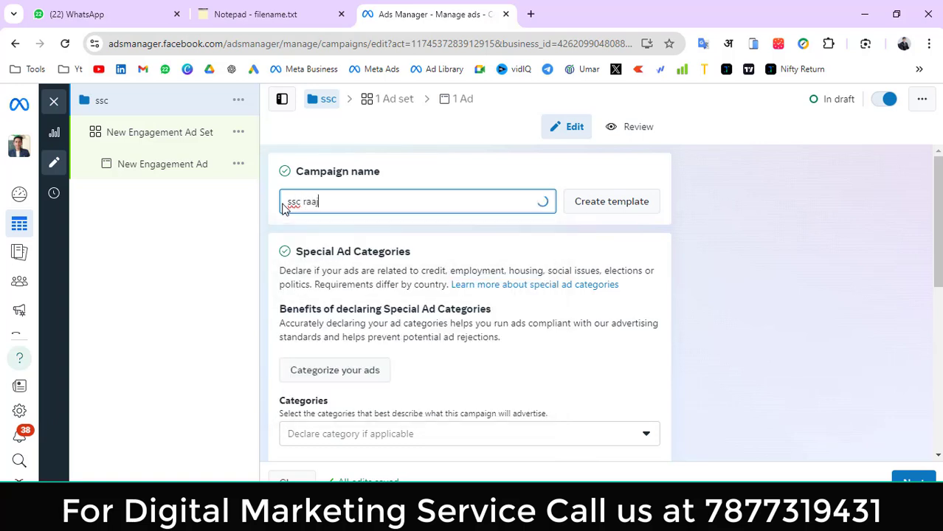
text(than)
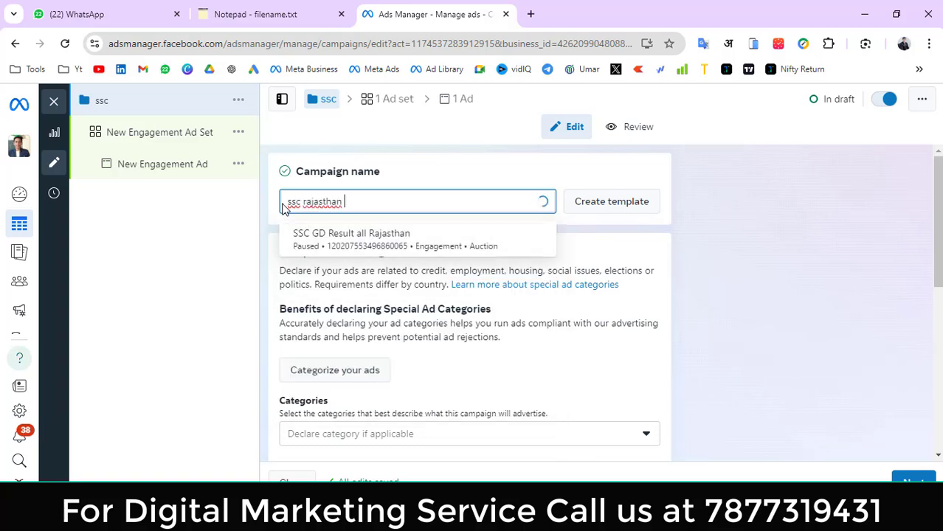
Insert "physcial" between the two words of the campaign name so it reads "ssc physcial rajasthan".
key(Left)
key(Left)
key(Left)
key(Left)
key(Left)
key(Left)
key(Left)
key(Left)
key(Left)
key(Left)
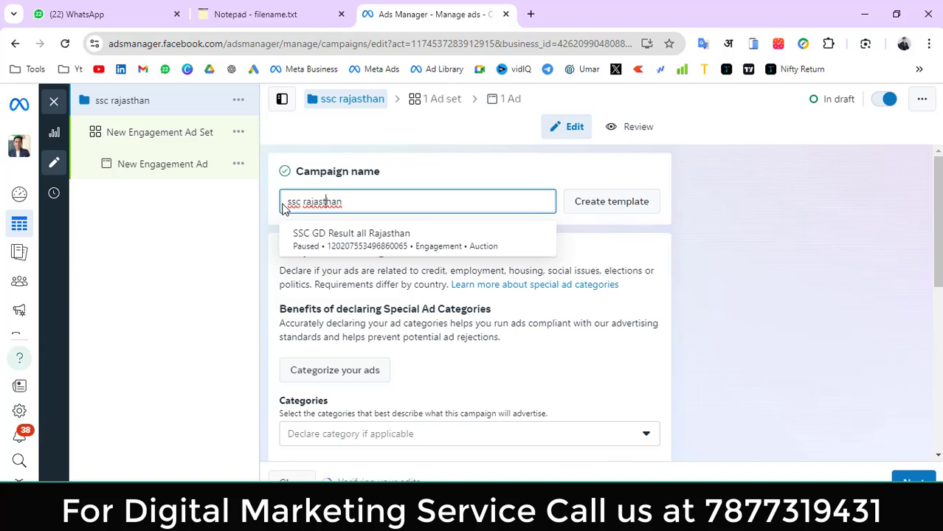
text(physc)
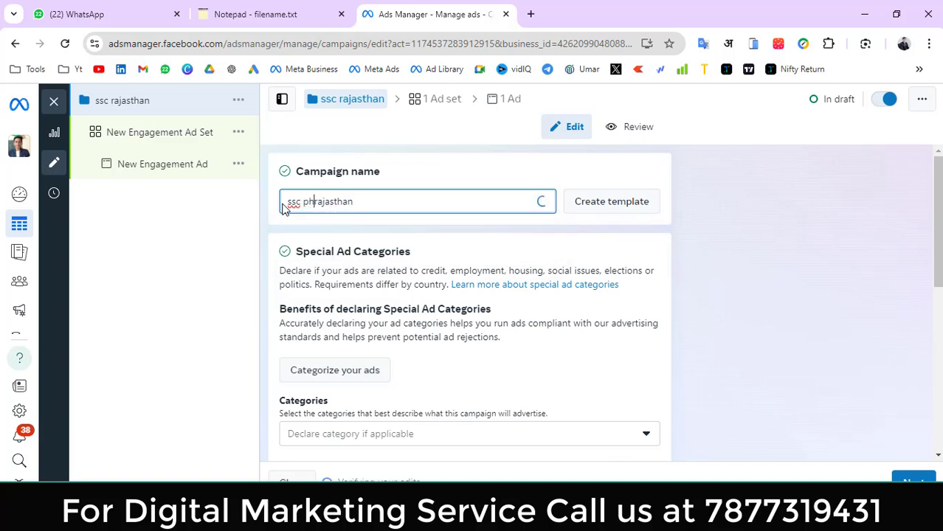
text(ial)
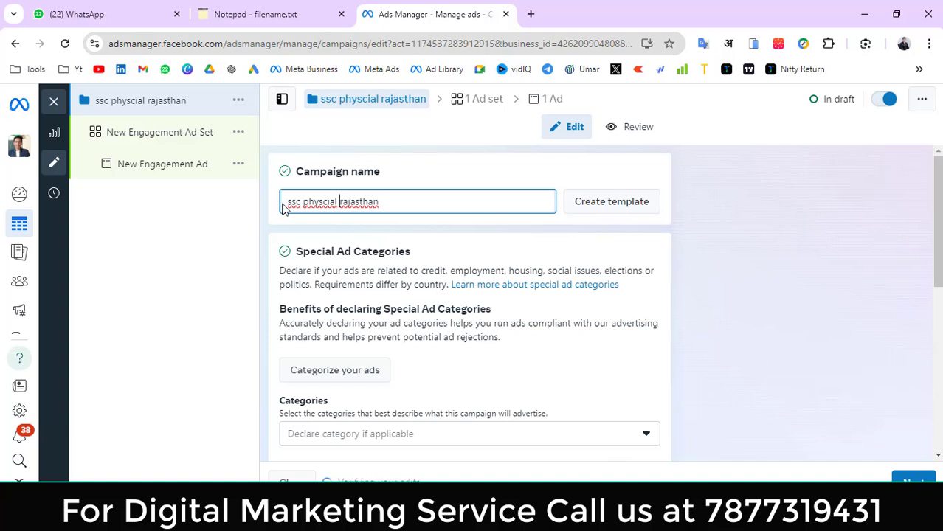
key(Left)
key(Left)
key(Left)
key(Left)
key(Left)
key(Left)
key(Left)
key(Right)
key(Right)
key(Right)
key(Right)
key(Right)
key(Right)
click(313, 236)
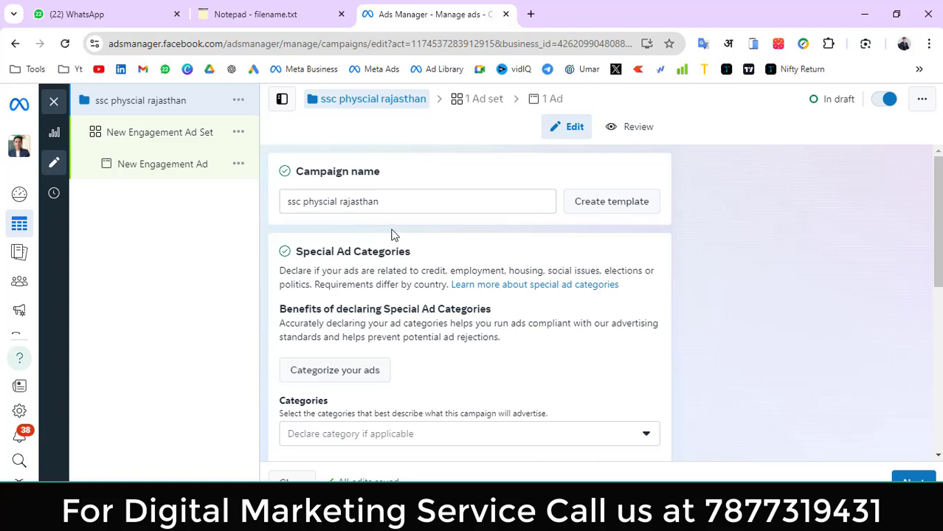
Review the campaign's special ad categories, campaign details, Advantage campaign budget and A/B test settings.
scroll(718, 263, down, 2)
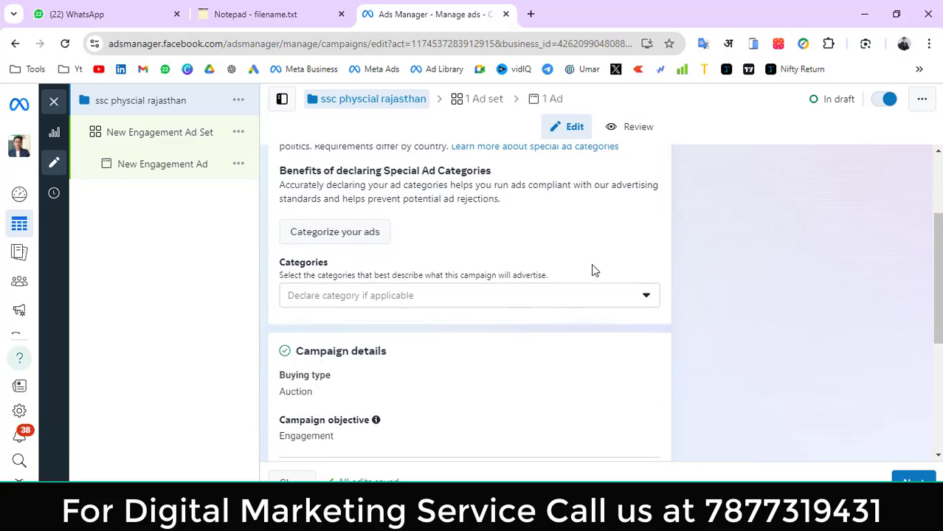
scroll(593, 270, up, 2)
scroll(352, 233, down, 2)
scroll(699, 278, down, 2)
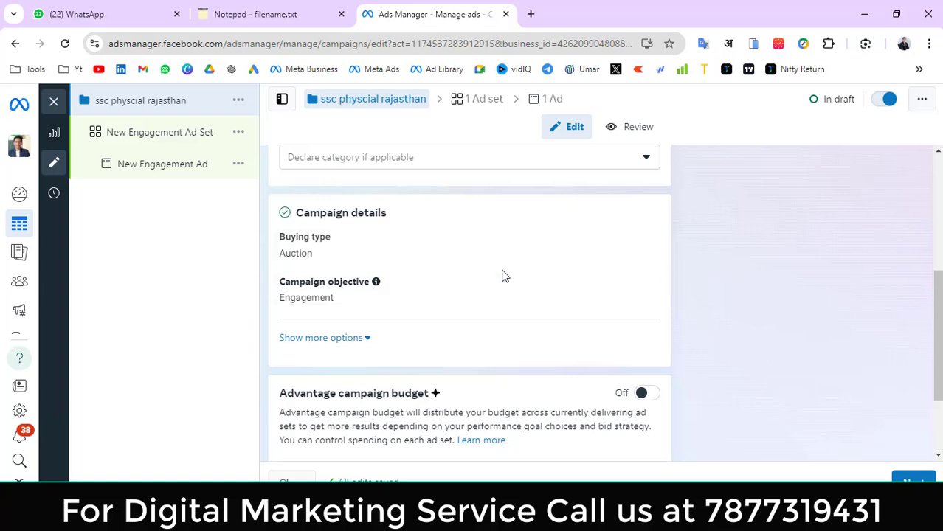
click(326, 338)
click(326, 339)
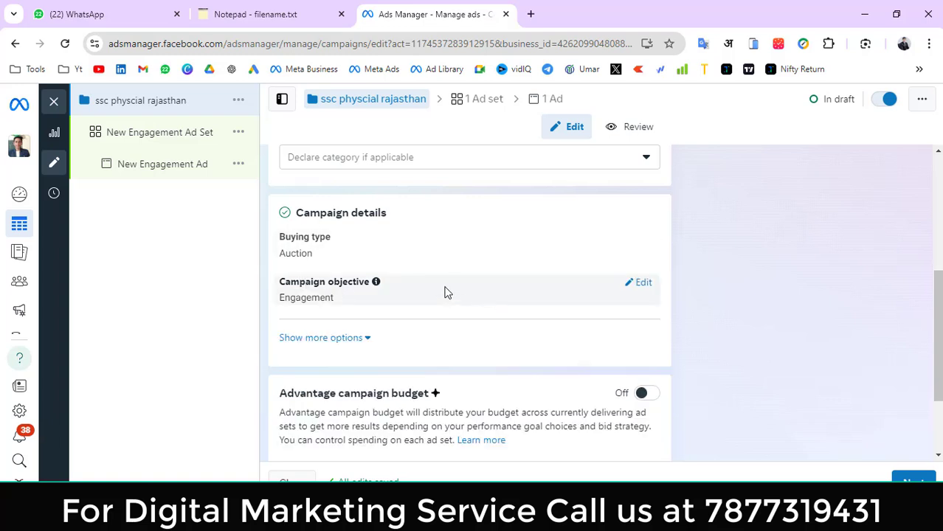
scroll(502, 284, down, 3)
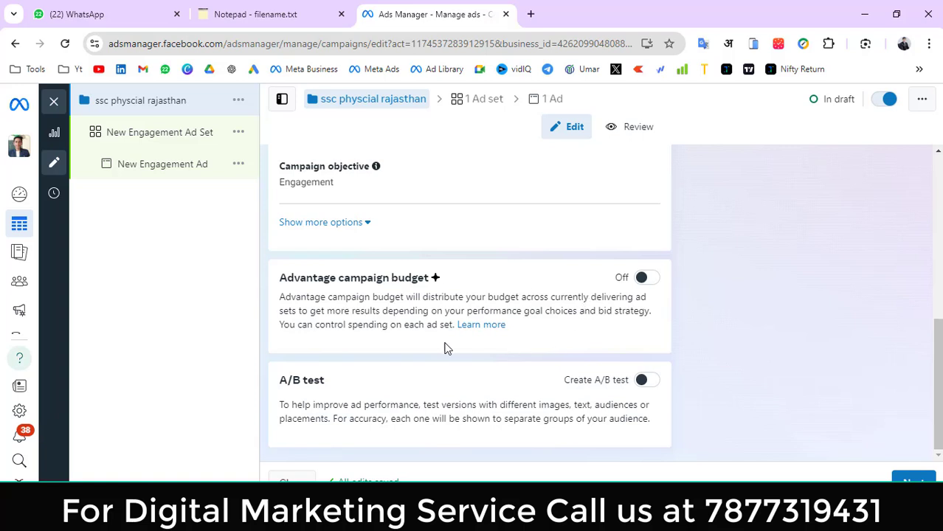
drag(325, 382, 279, 381)
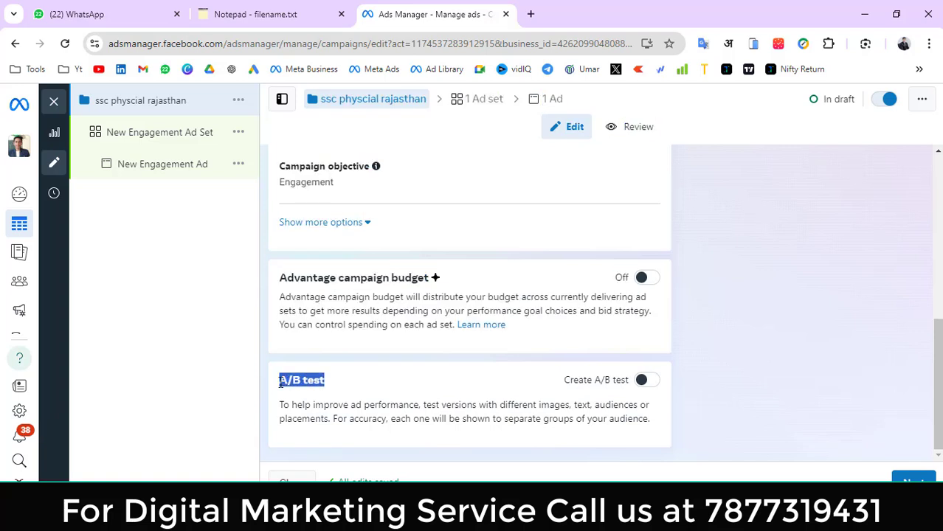
click(334, 387)
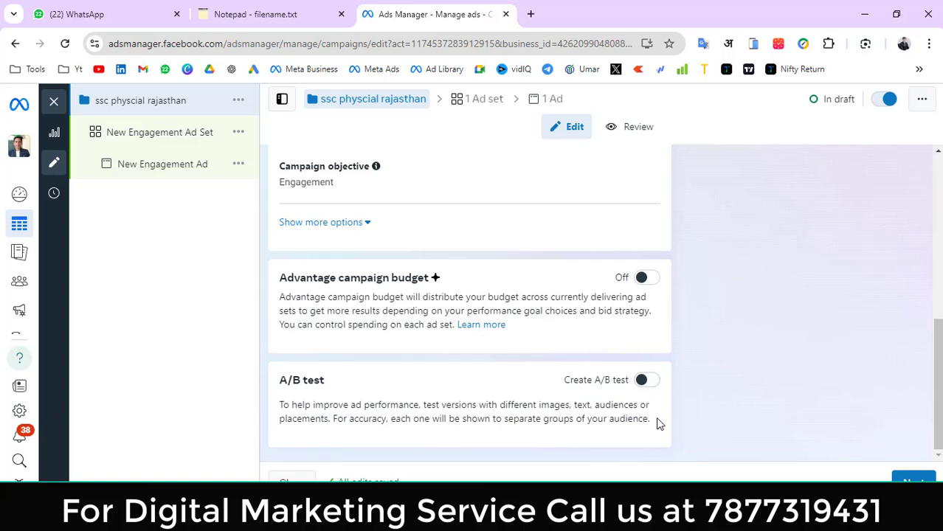
Continue to the ad set level and name the ad set "Rajasthan 18 - 30".
click(914, 480)
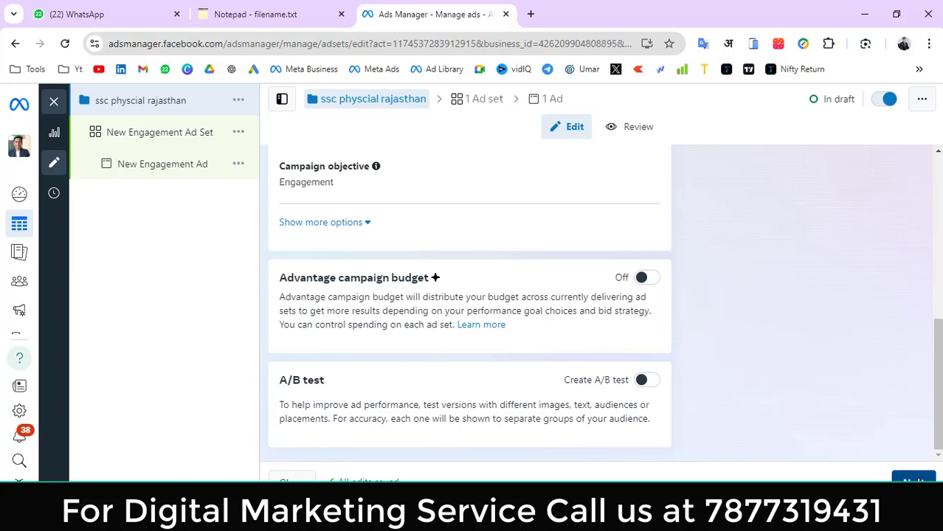
drag(412, 200, 265, 203)
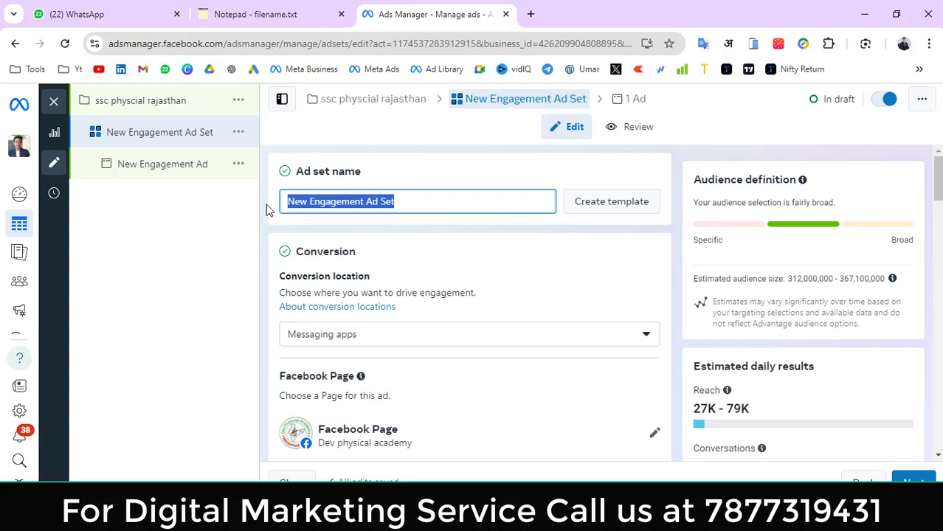
text(Rajas)
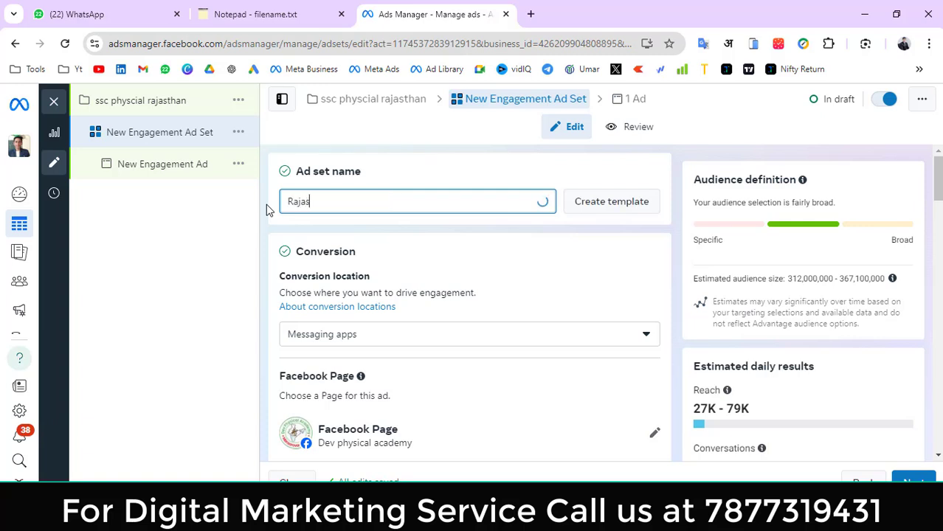
text(than)
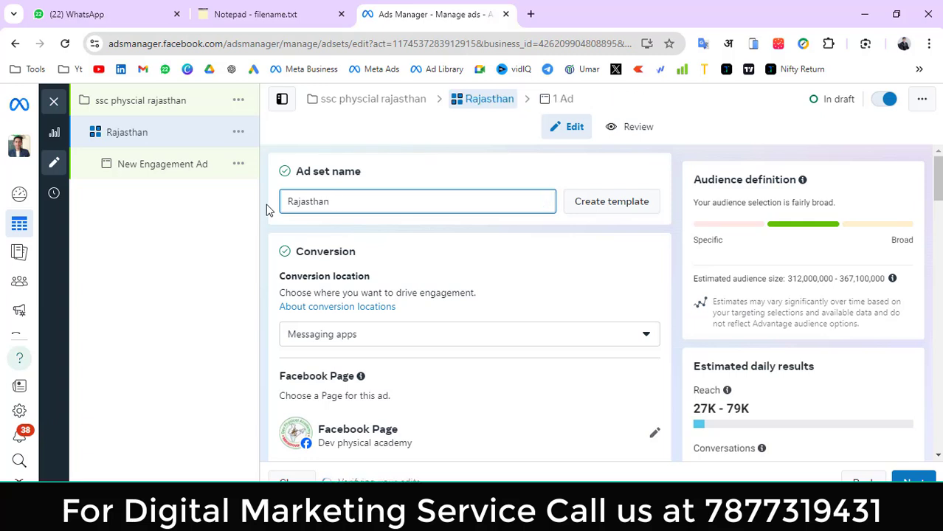
text( 18 - 30)
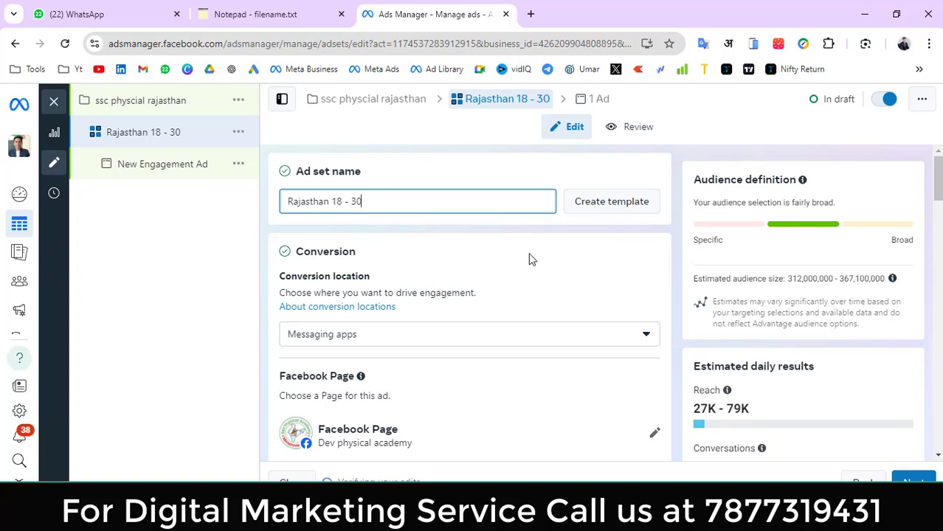
scroll(532, 258, down, 1)
scroll(528, 259, up, 1)
drag(374, 204, 240, 207)
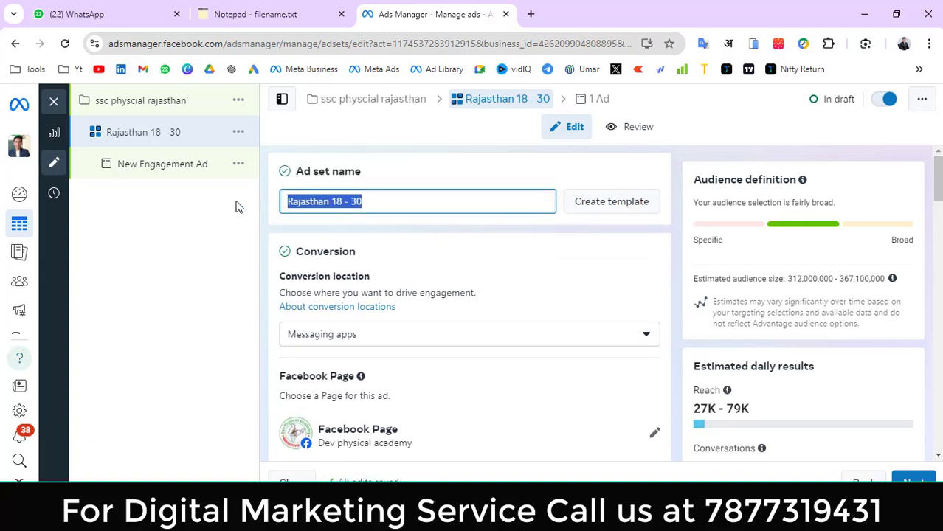
click(327, 203)
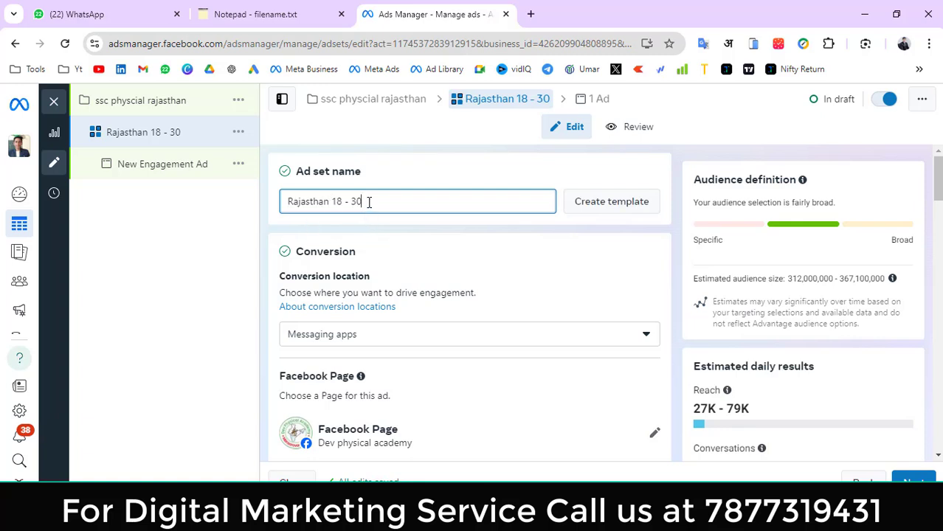
drag(369, 201, 283, 210)
click(401, 238)
Select WhatsApp as a messaging destination for the ad set and deselect Instagram.
scroll(493, 246, down, 3)
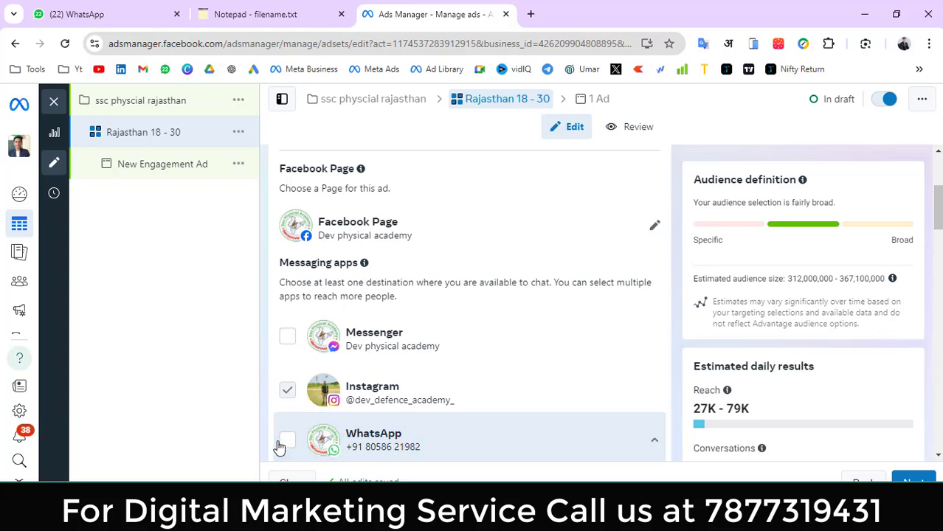
scroll(266, 333, down, 1)
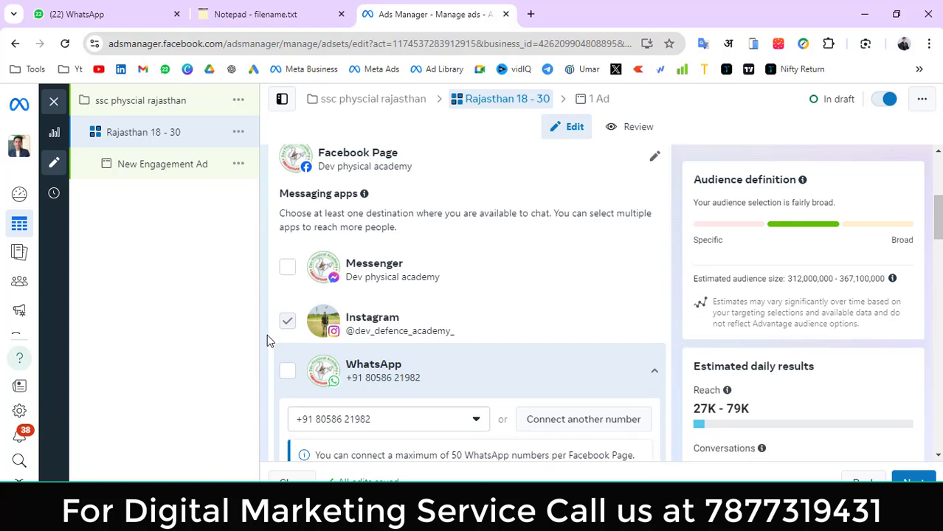
click(287, 374)
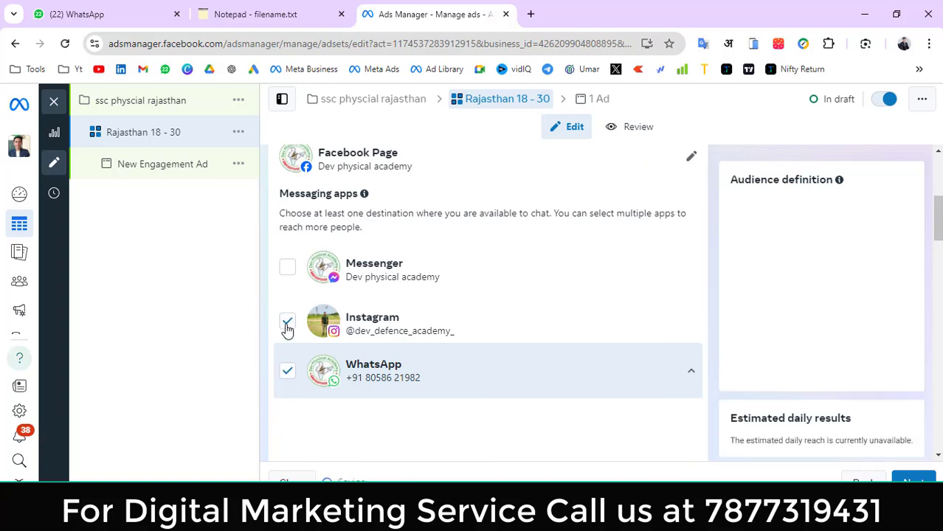
click(287, 325)
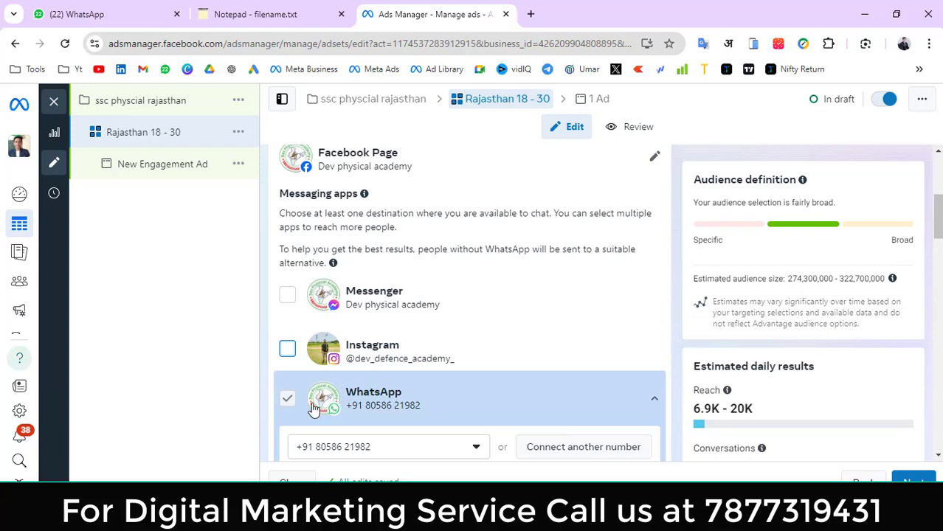
Open the optional audience suggestion under Advantage+ audience and look over its age, gender and detailed targeting settings.
scroll(428, 389, down, 15)
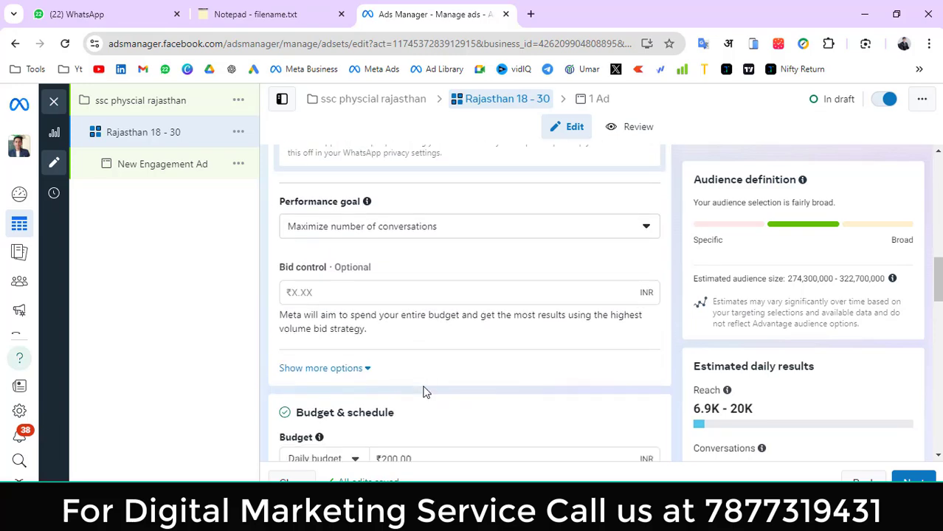
scroll(425, 392, down, 3)
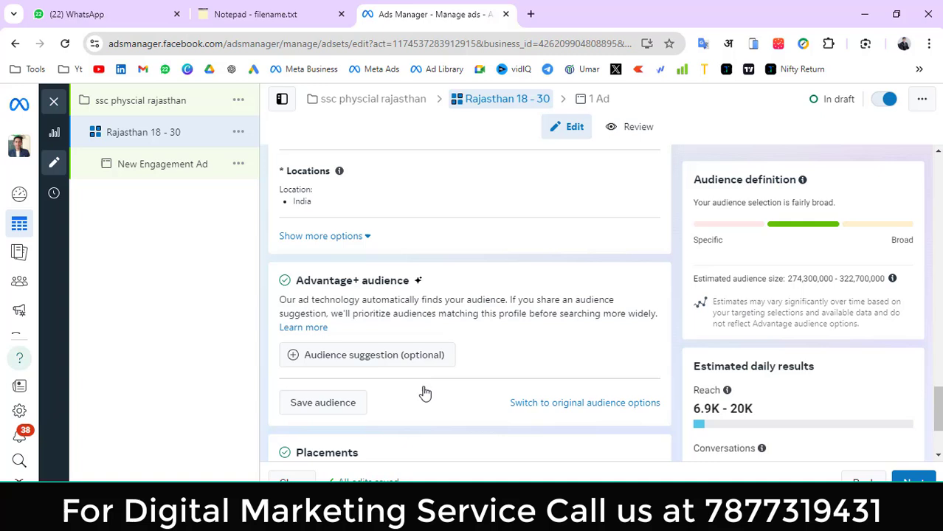
click(384, 357)
scroll(378, 384, down, 2)
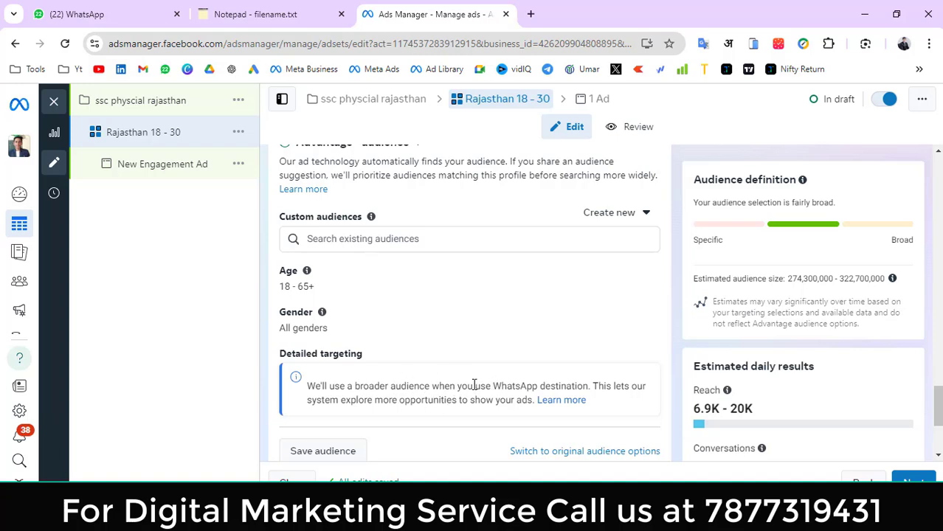
Add Instagram to the ad set's messaging destinations alongside WhatsApp.
scroll(474, 386, up, 10)
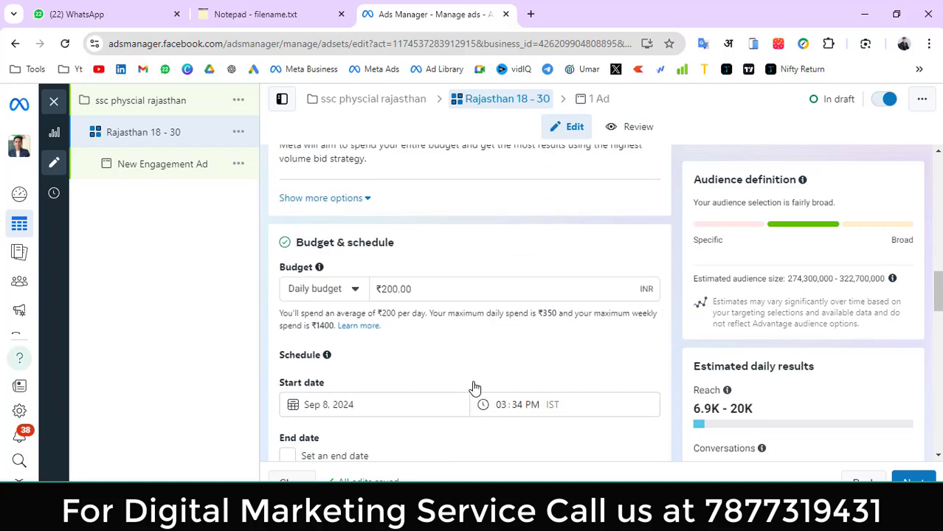
scroll(475, 387, up, 3)
scroll(399, 346, up, 3)
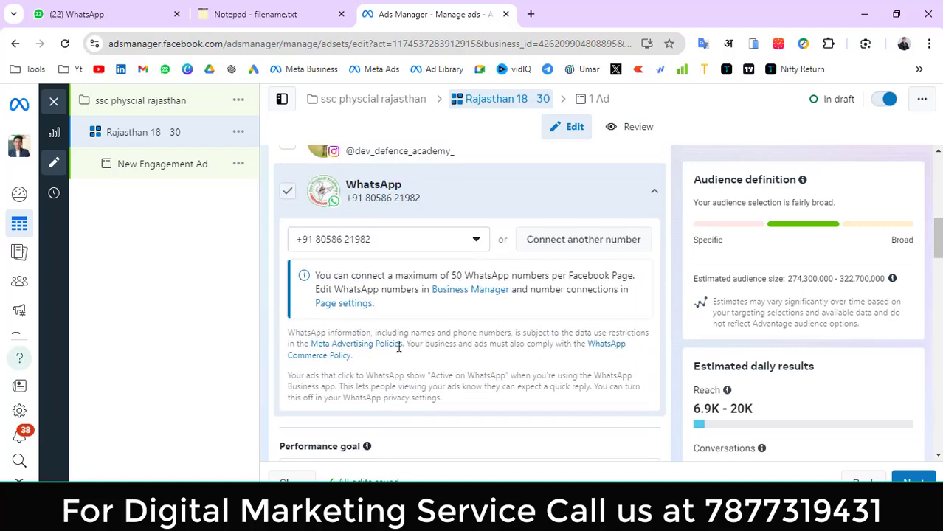
scroll(399, 346, up, 2)
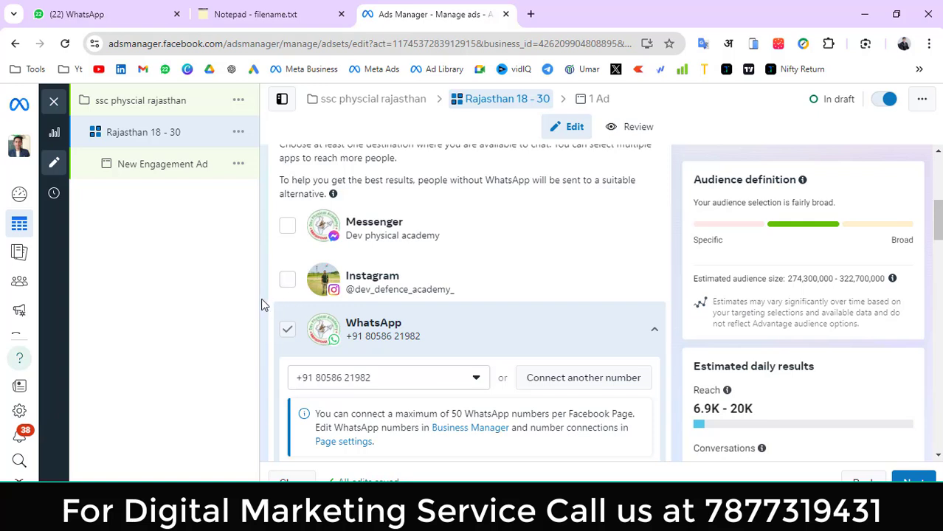
click(287, 279)
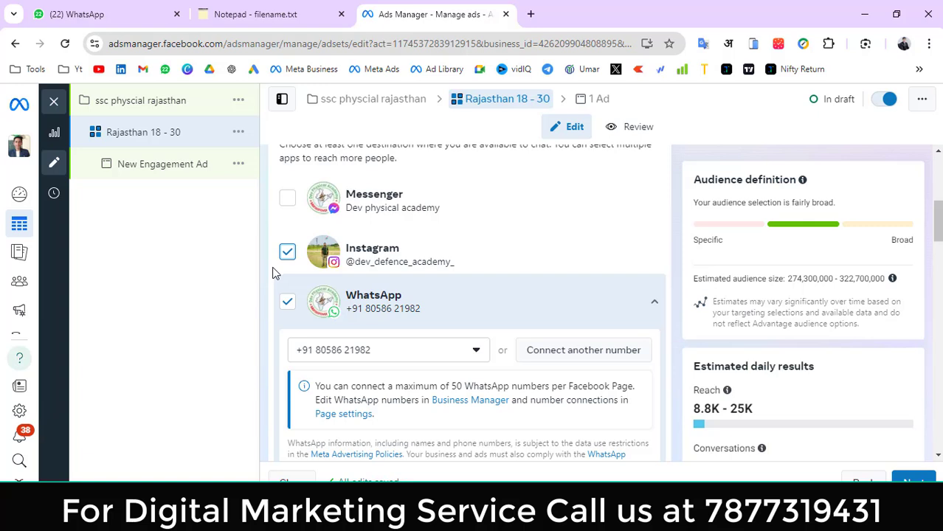
Review the ad set's Facebook Page, messaging app destinations and WhatsApp number settings.
scroll(272, 274, up, 1)
scroll(272, 274, down, 1)
scroll(279, 240, up, 1)
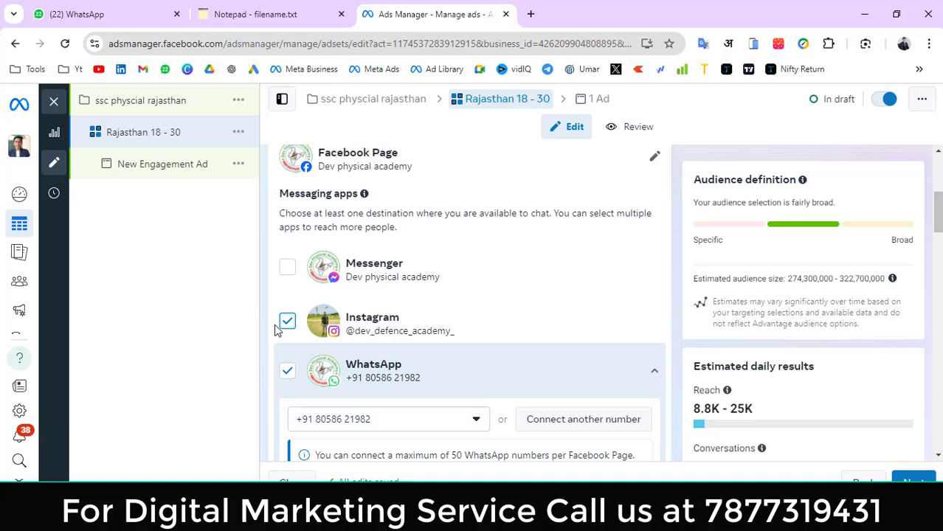
scroll(275, 329, up, 3)
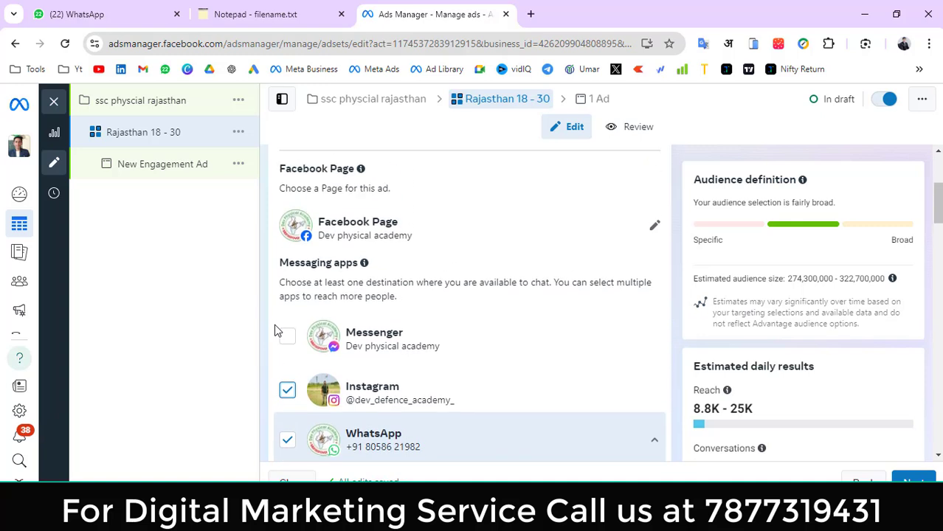
scroll(274, 330, down, 1)
scroll(275, 329, down, 1)
scroll(274, 330, down, 5)
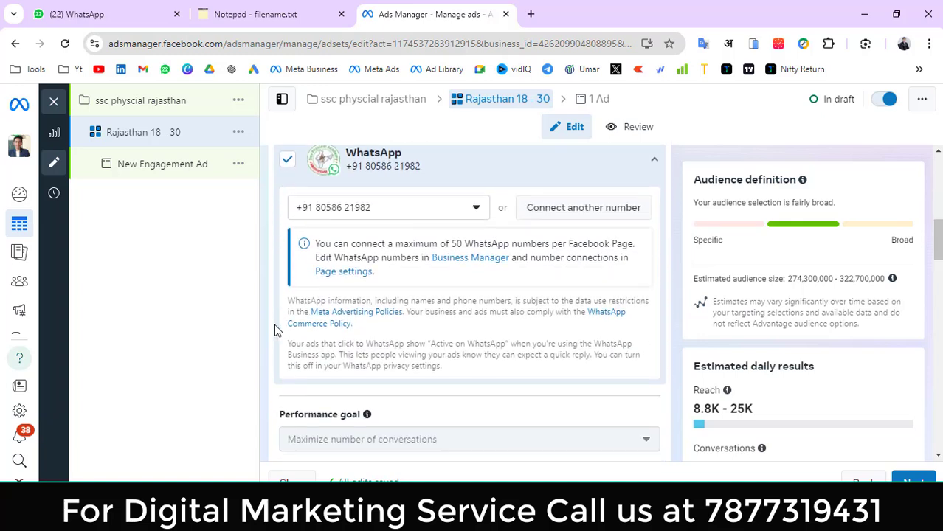
scroll(274, 330, up, 3)
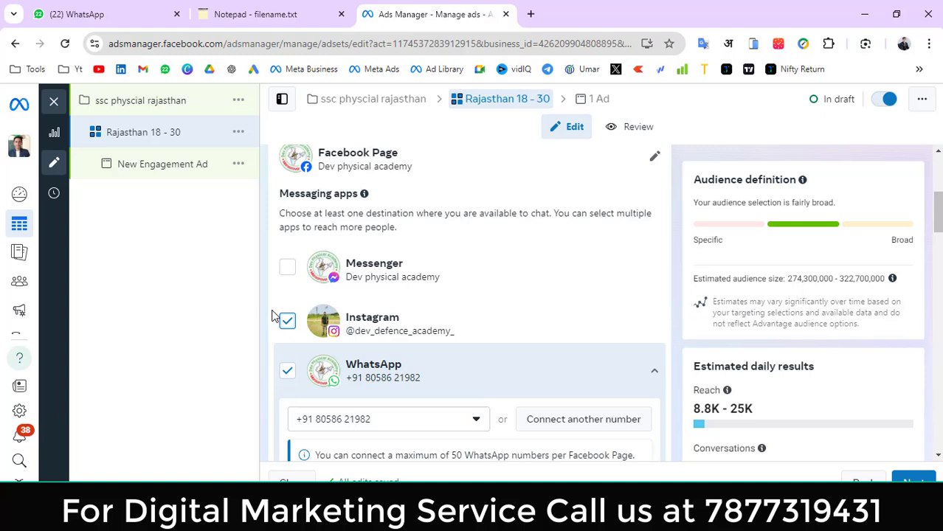
Turn Instagram off as a messaging destination and turn it back on.
scroll(273, 316, down, 1)
click(287, 251)
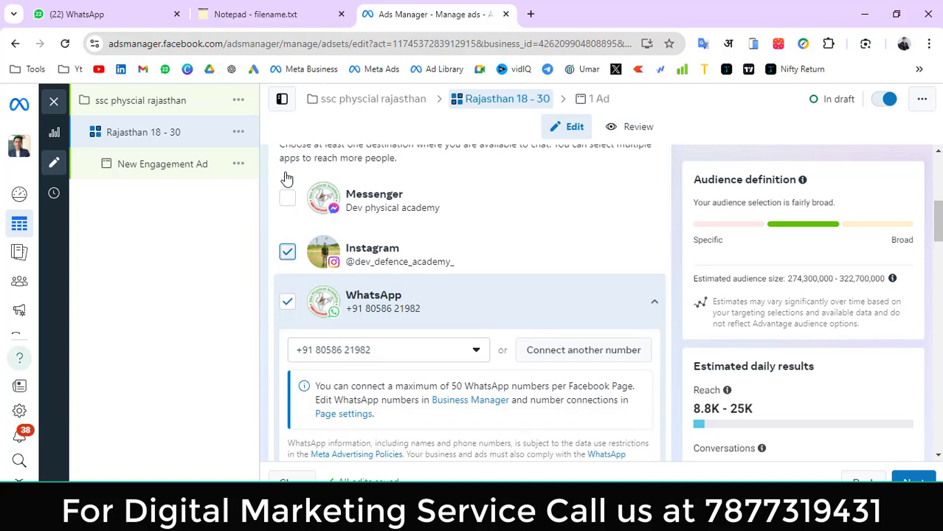
click(287, 226)
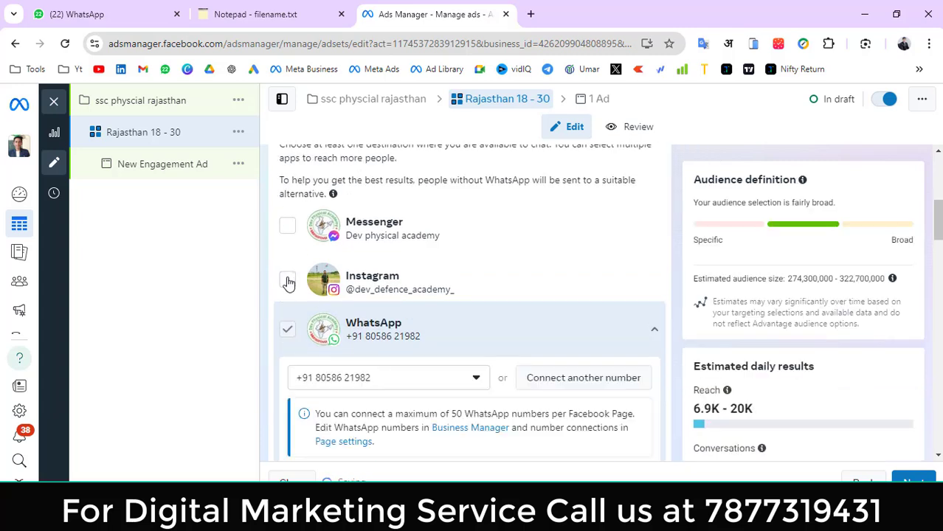
click(287, 279)
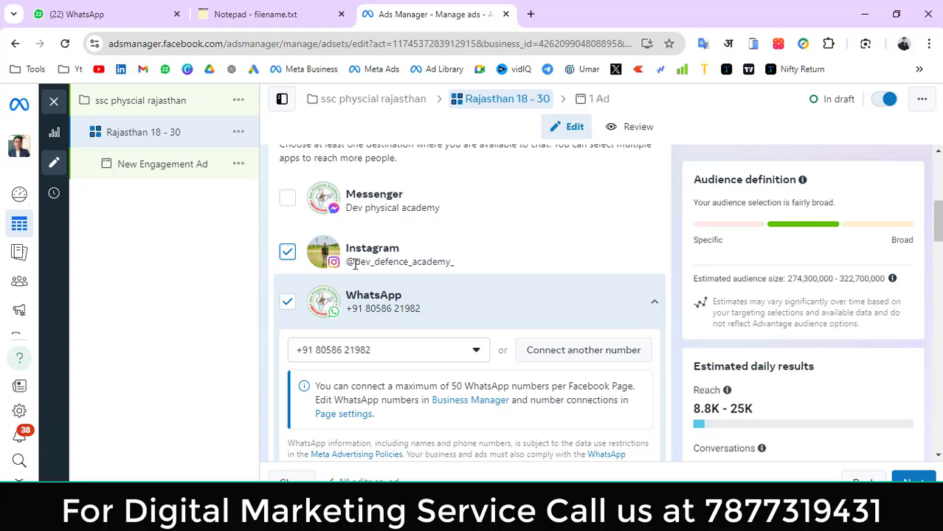
Examine the charging and delivery type options below the ad set's bid control and collapse them again.
scroll(435, 304, down, 5)
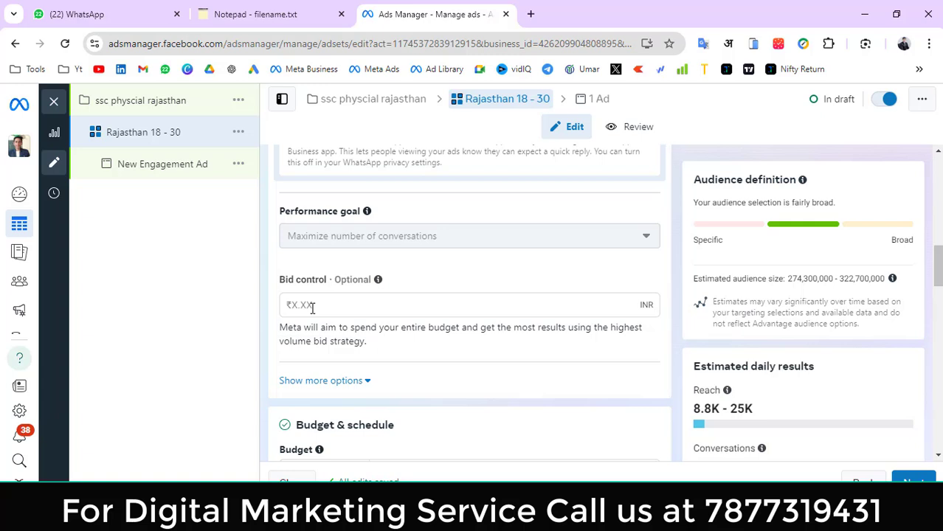
click(341, 381)
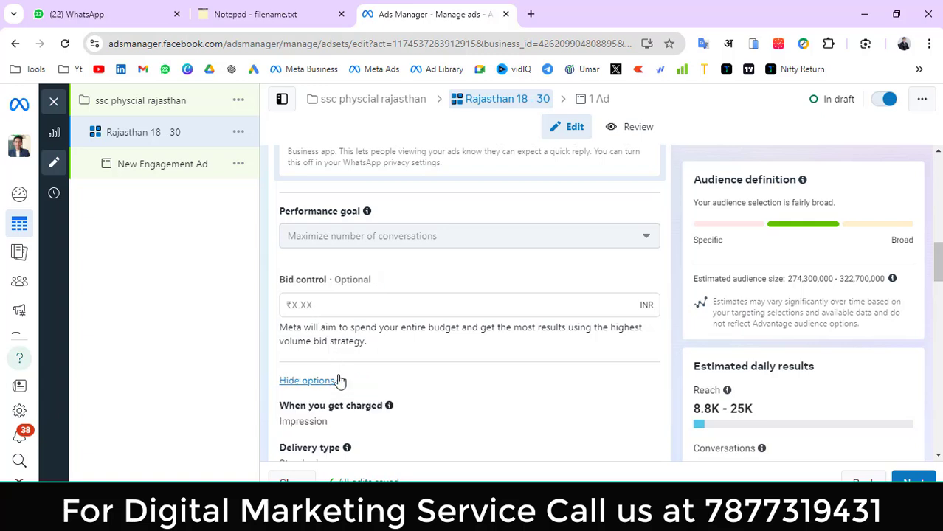
scroll(426, 308, down, 1)
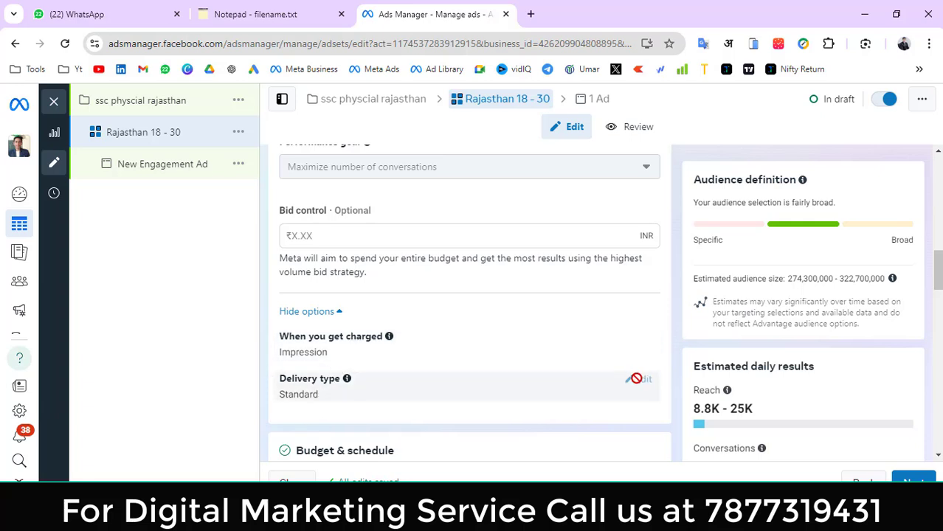
click(325, 313)
scroll(474, 320, down, 2)
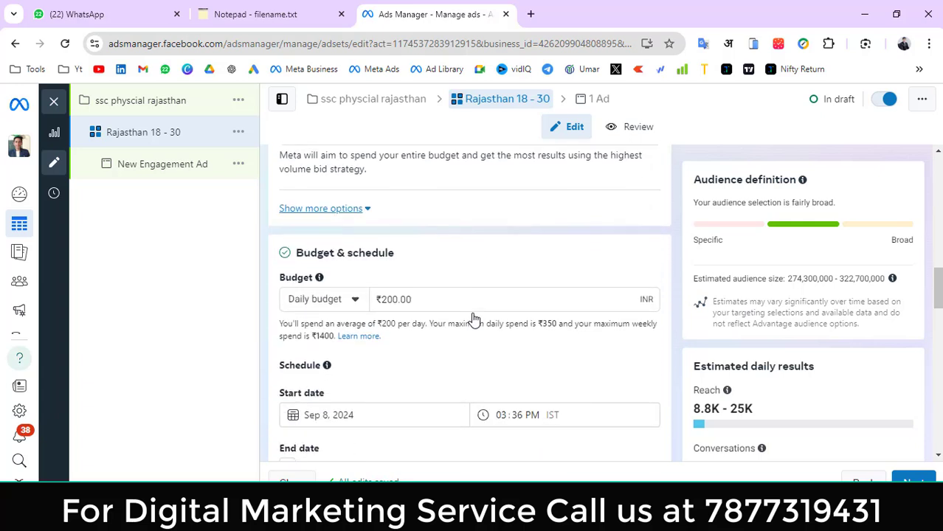
Set the ad set's daily budget to ₹500, keeping the Daily budget type.
click(422, 267)
drag(422, 267, 396, 267)
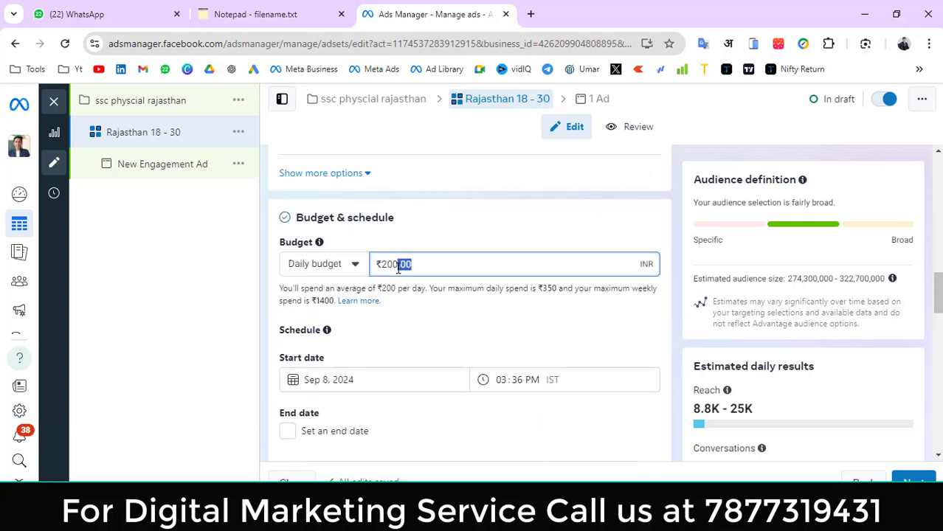
click(327, 266)
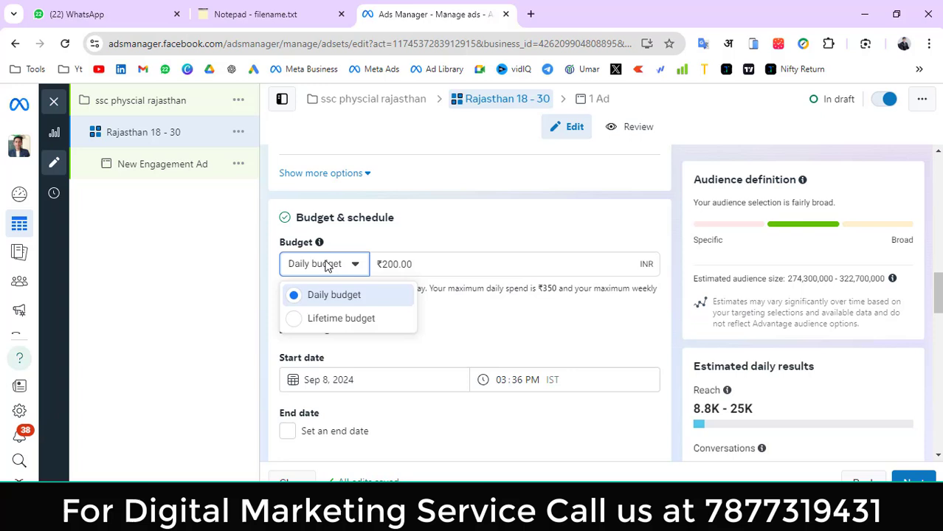
click(268, 267)
drag(426, 266, 382, 271)
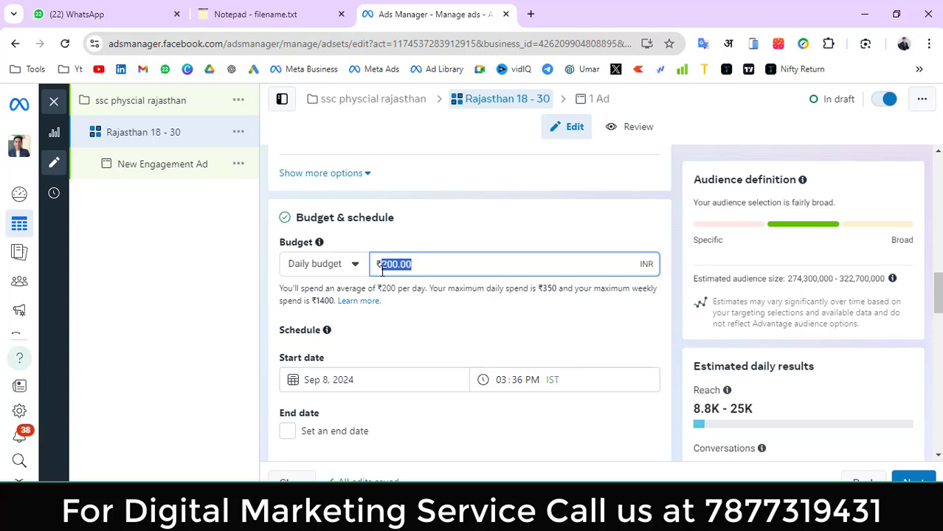
text(500)
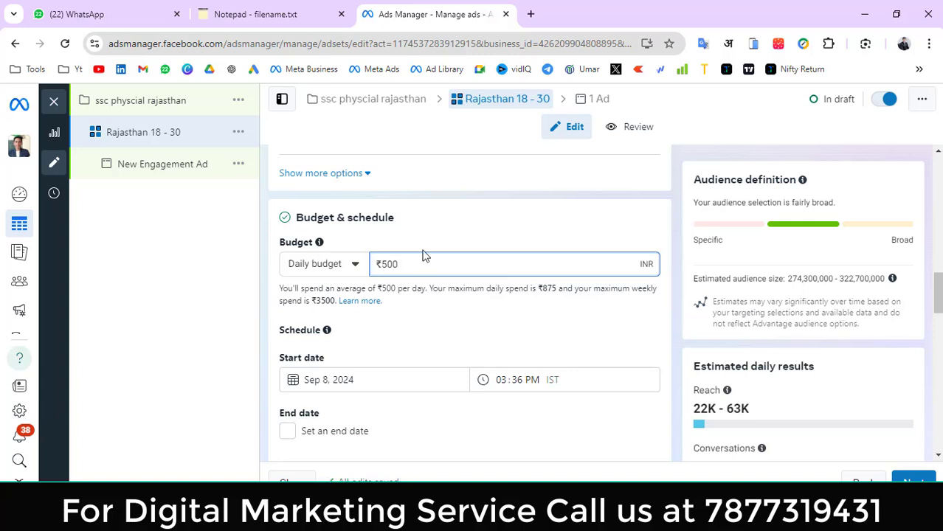
click(480, 323)
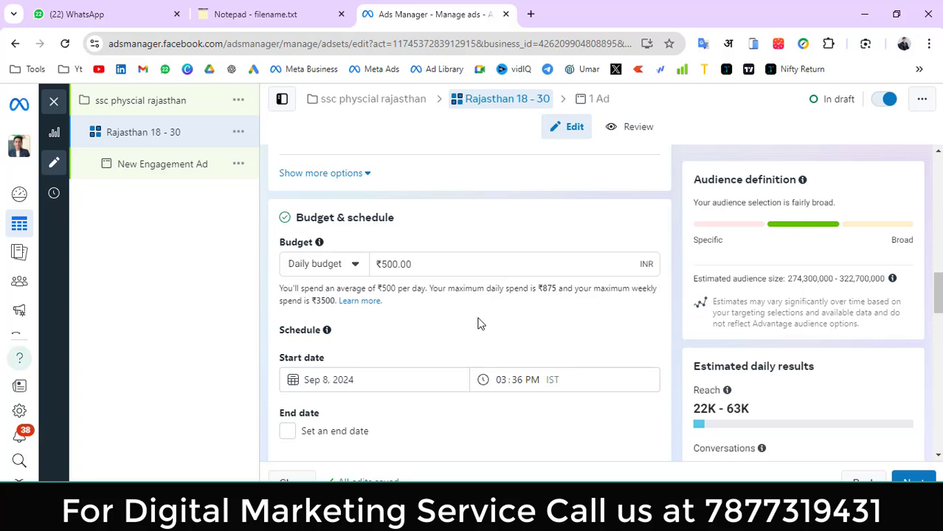
Review the ad set's schedule and budget scheduling options, toggling the end date setting on and back off.
scroll(480, 323, down, 4)
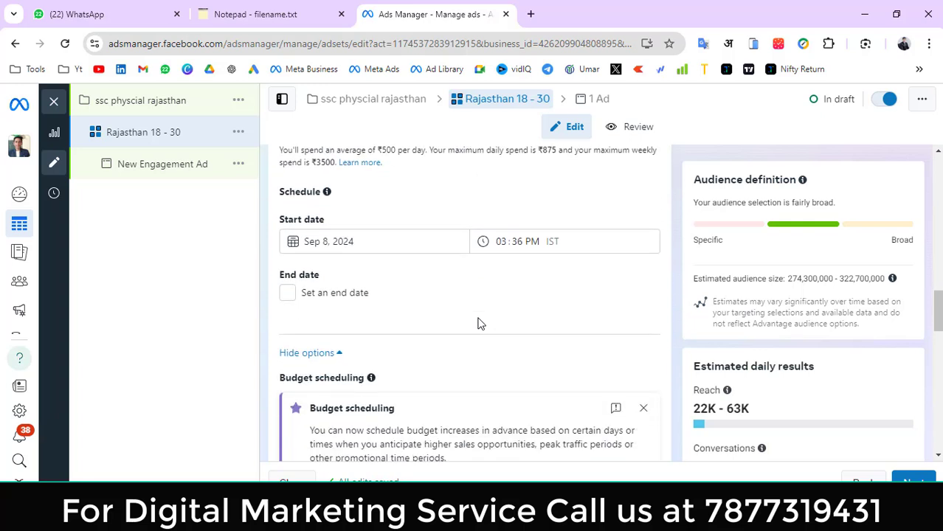
scroll(480, 323, up, 2)
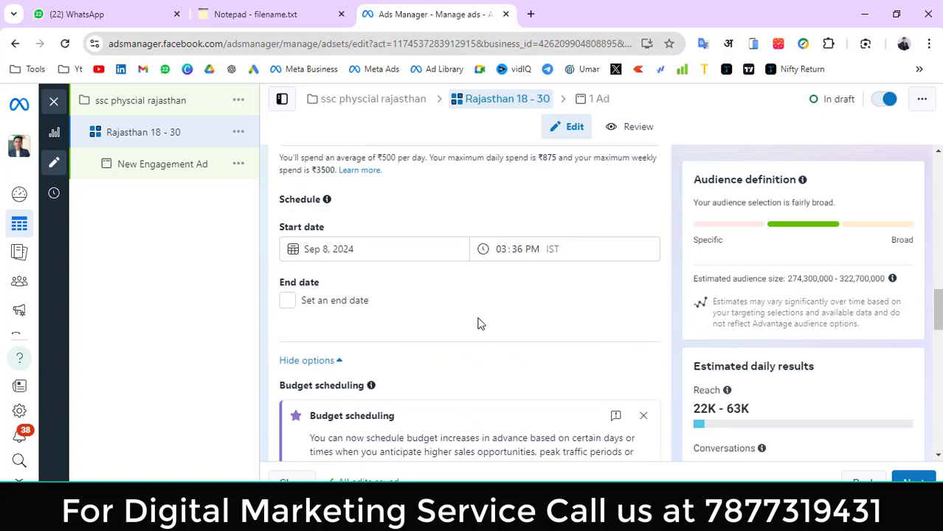
scroll(295, 259, up, 1)
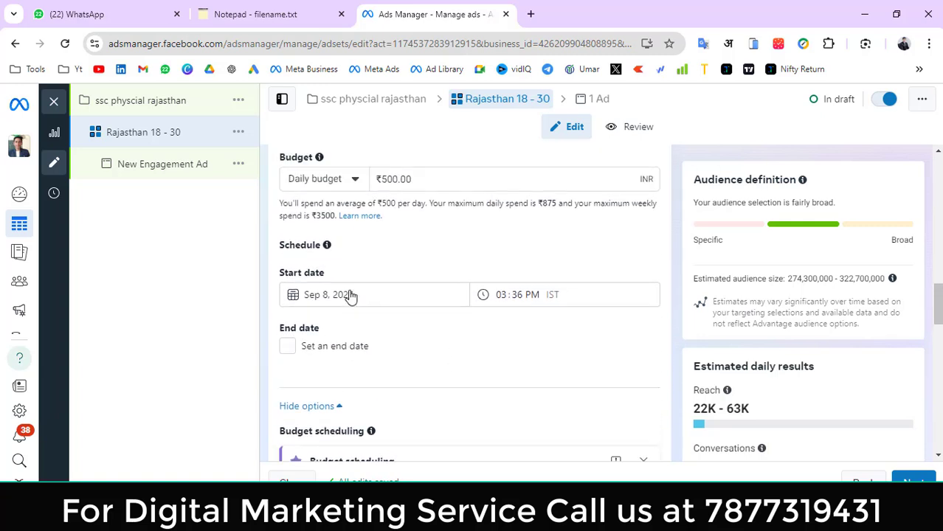
scroll(291, 265, down, 1)
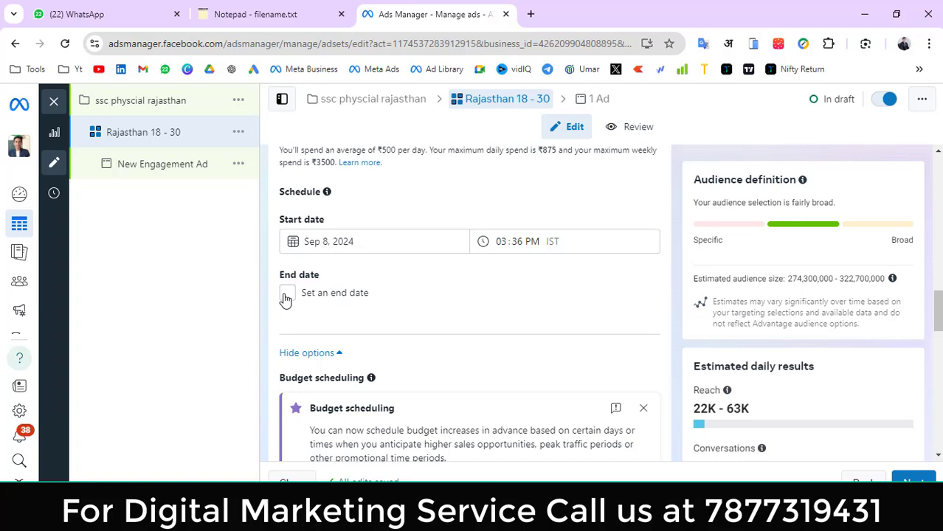
click(286, 298)
click(288, 301)
scroll(428, 306, down, 4)
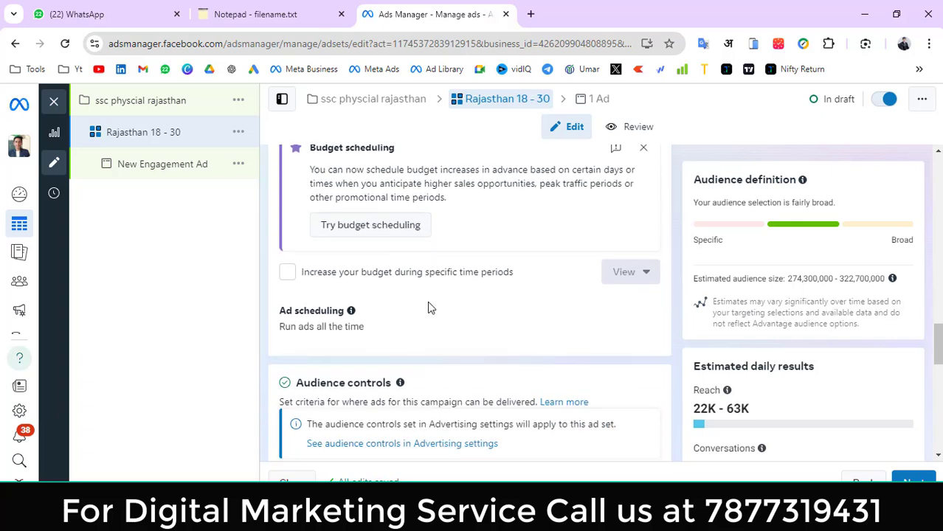
Replace India with the state of Rajasthan as the included location in the audience controls.
scroll(429, 306, down, 3)
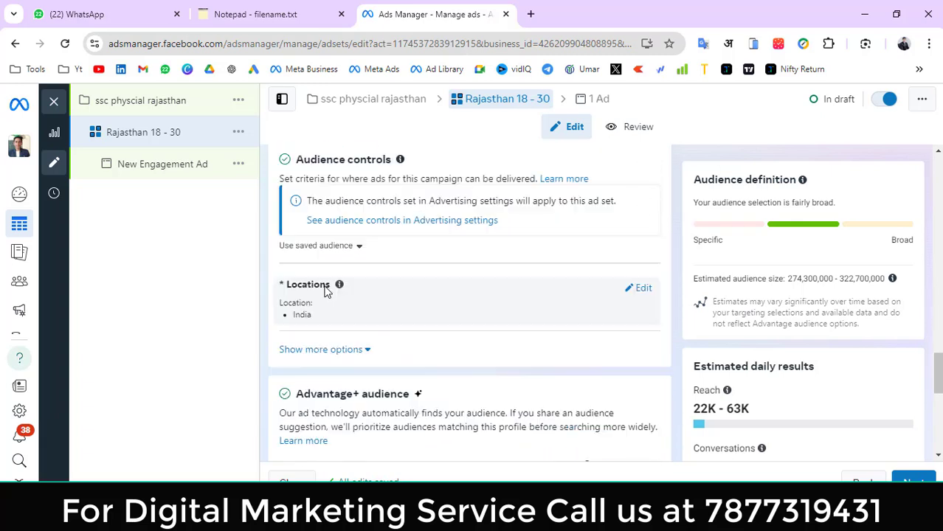
mouse_move(339, 284)
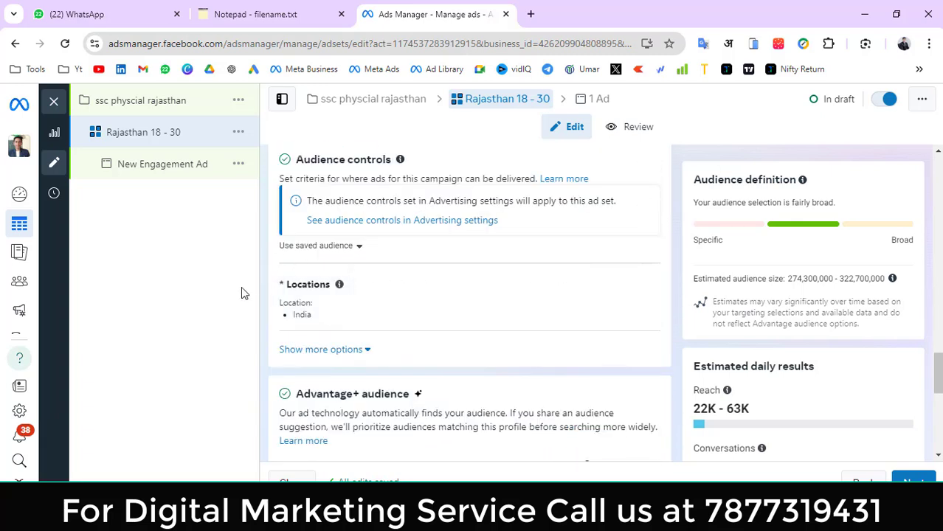
click(368, 349)
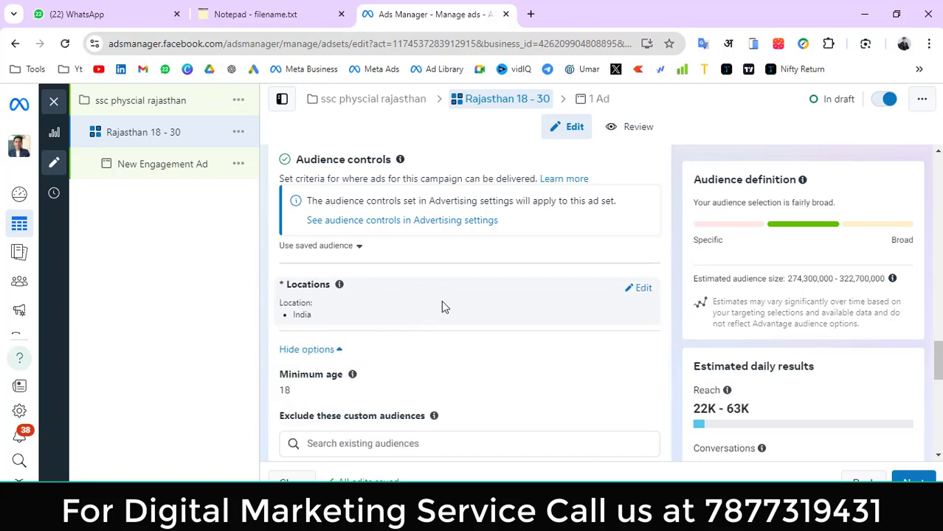
click(630, 289)
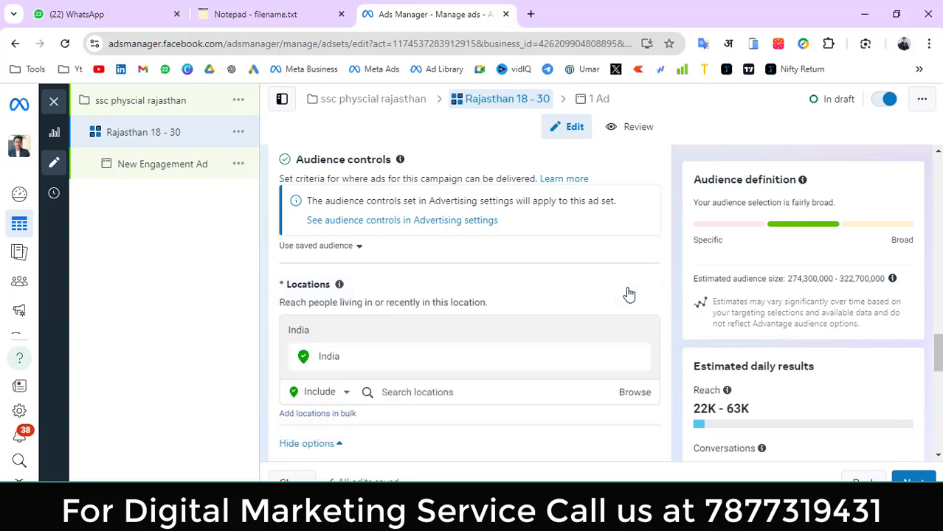
mouse_move(552, 369)
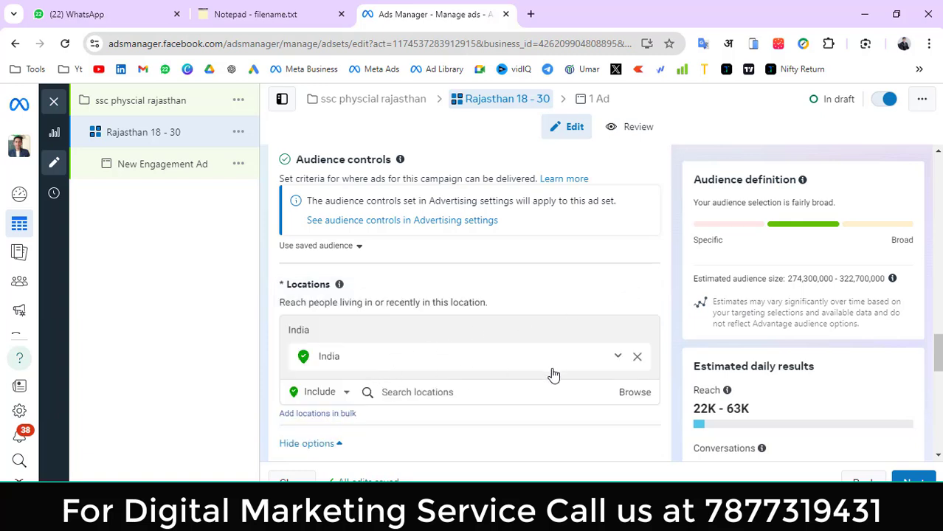
click(638, 360)
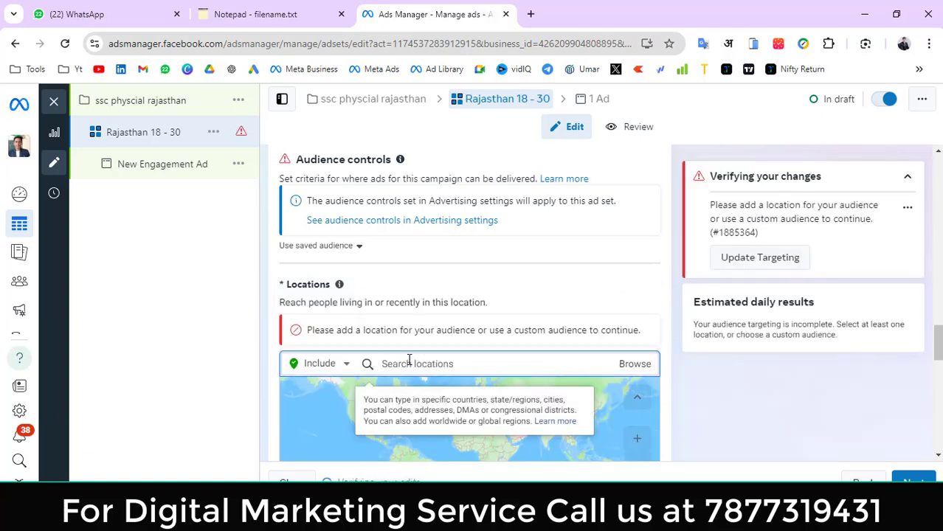
text(Rajasthan)
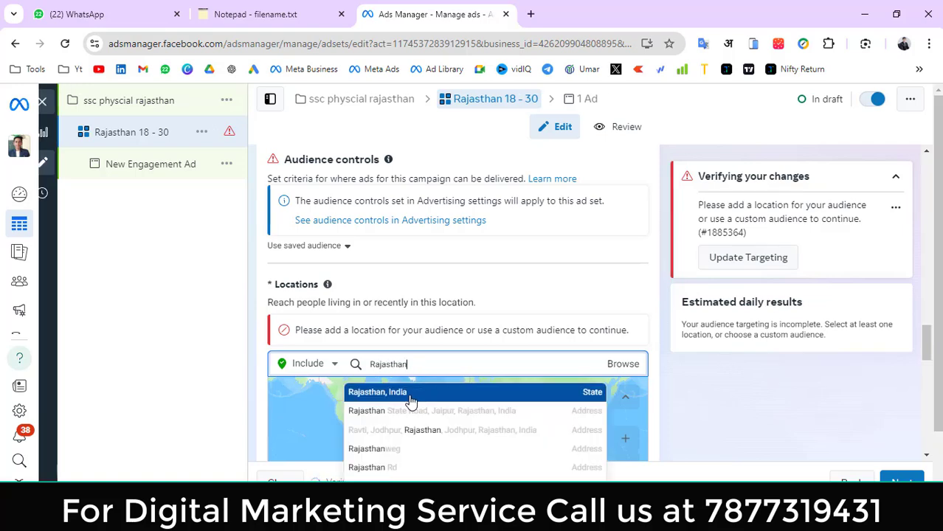
click(409, 397)
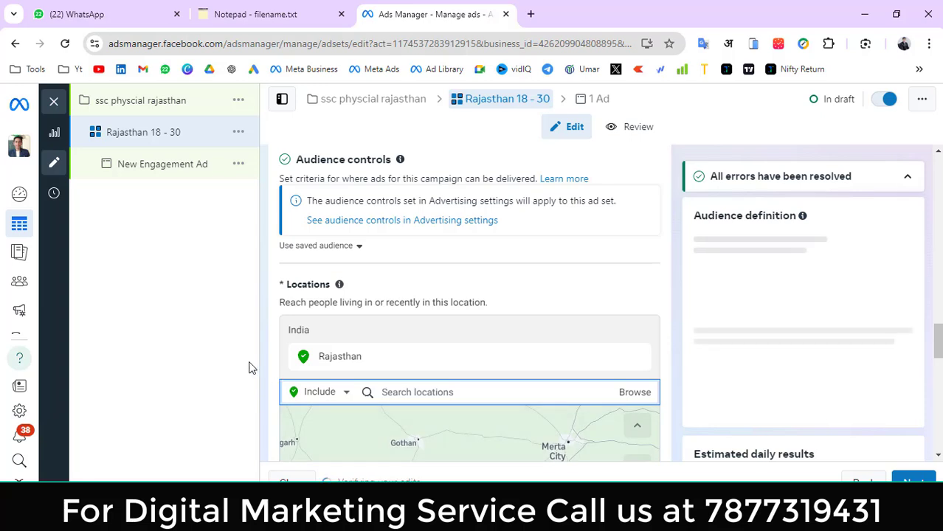
Add the city of Jodhpur, Rajasthan as an included location and look at its radius options.
scroll(263, 343, down, 2)
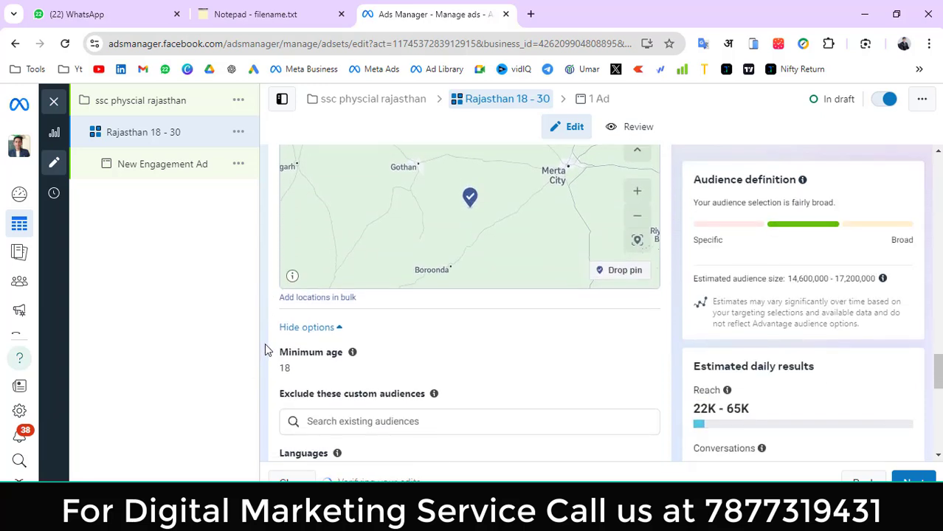
scroll(264, 344, up, 2)
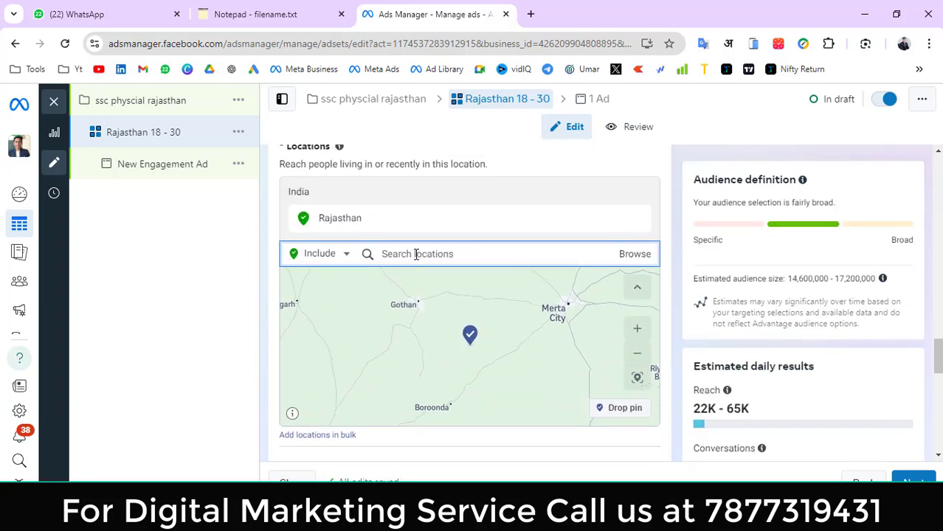
text(Jai)
key(BackSpace)
key(BackSpace)
text(odhpur)
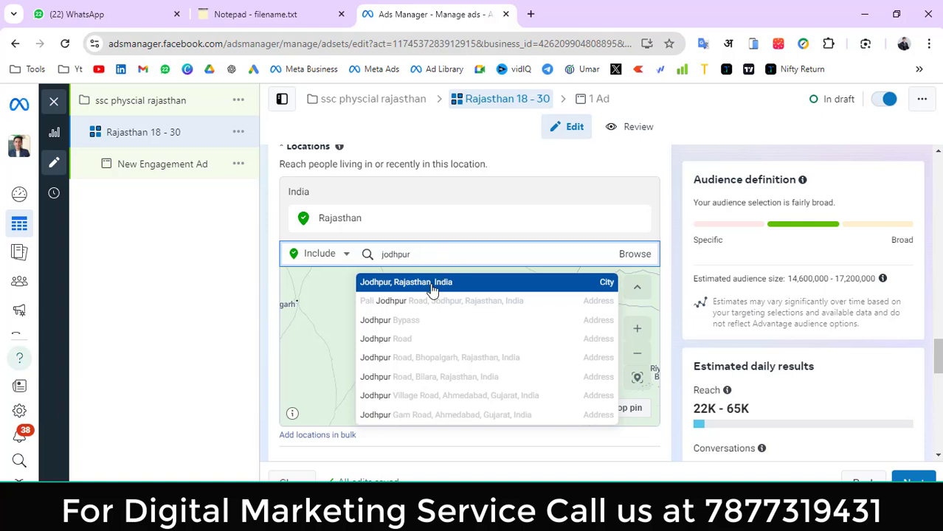
click(433, 284)
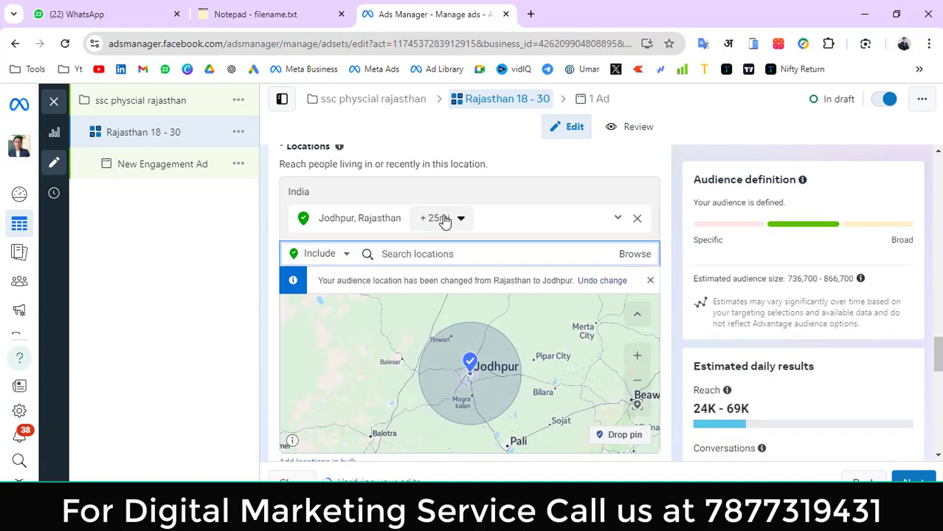
click(440, 218)
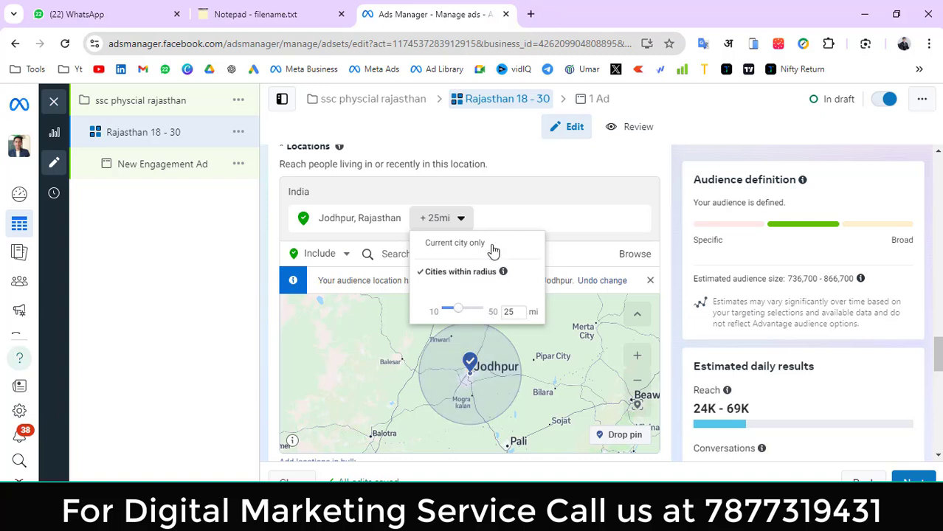
click(551, 221)
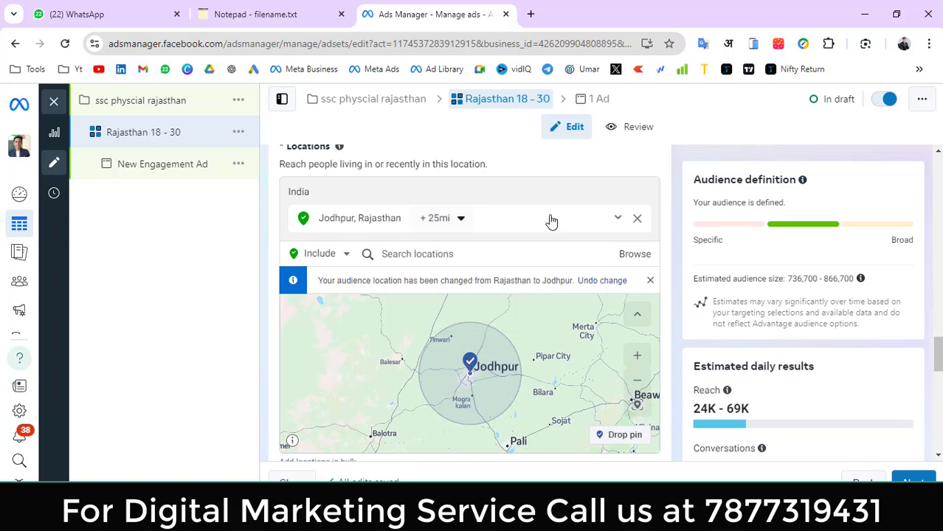
Remove Jodhpur from the locations and include the state of Rajasthan again.
click(638, 220)
click(405, 225)
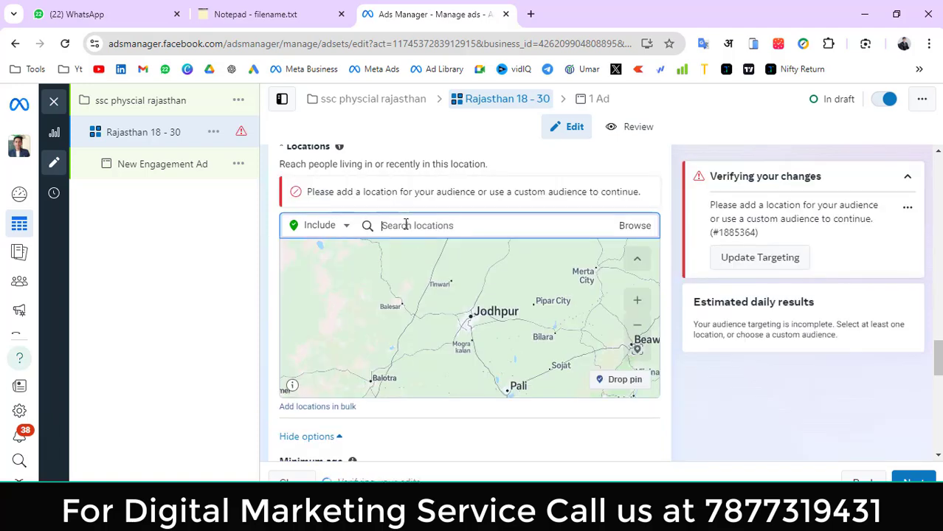
text(Rajasthan)
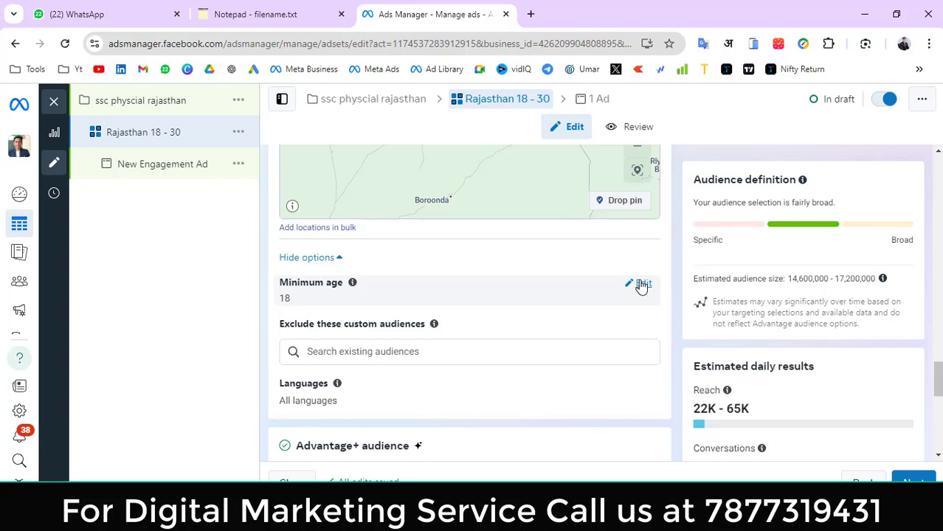
Open the minimum age in the audience controls for editing and look through the available ages.
mouse_move(352, 282)
click(644, 287)
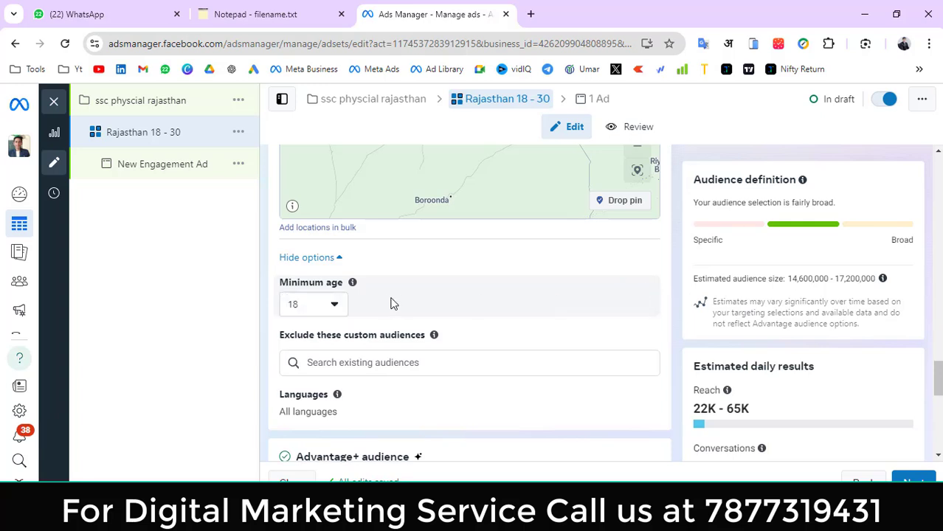
click(303, 304)
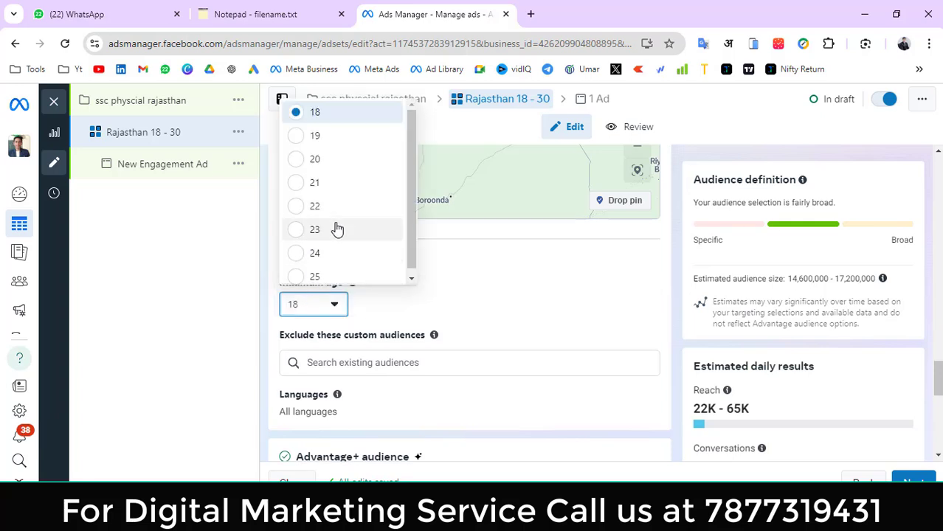
click(261, 284)
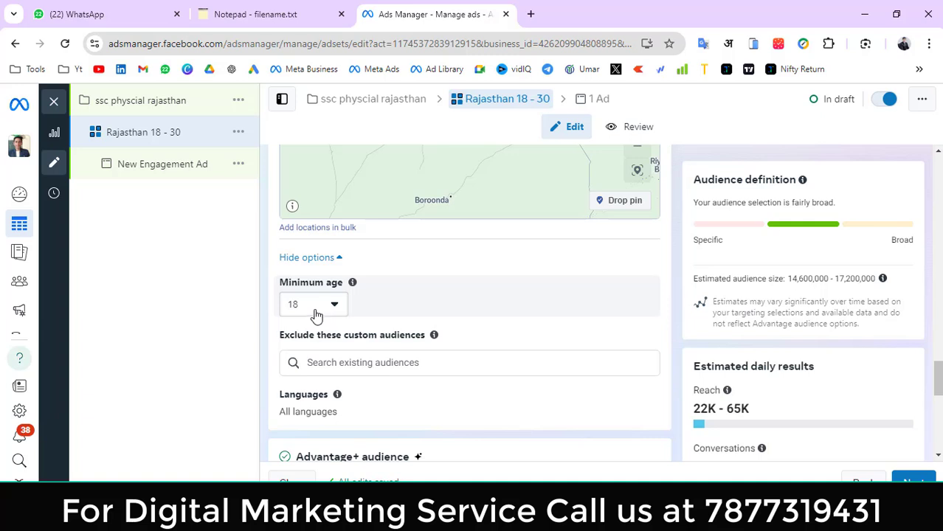
click(316, 313)
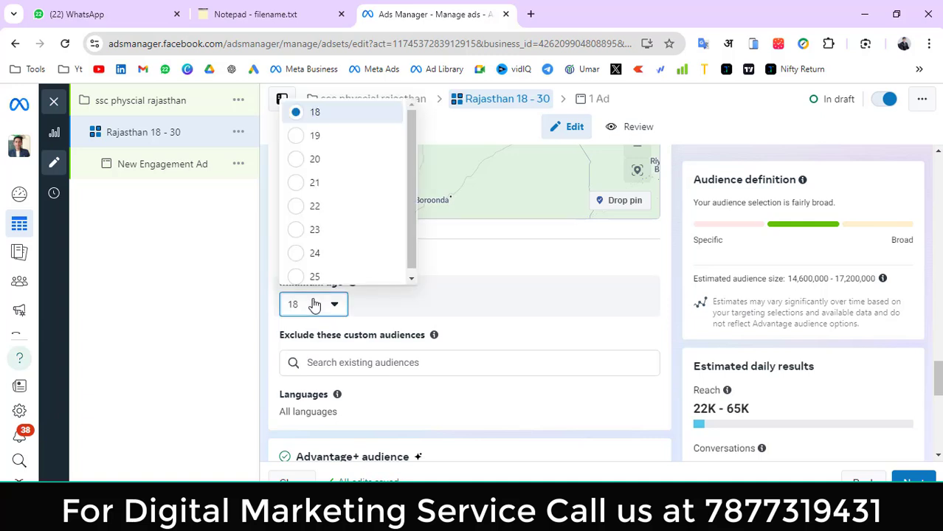
click(248, 284)
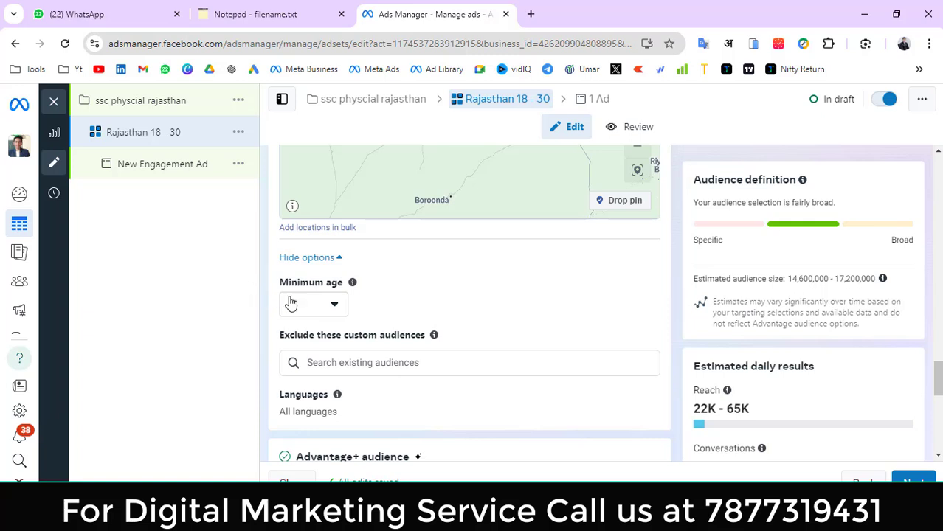
Open the audience controls' Languages setting for editing and look over the Advantage+ audience section.
scroll(591, 332, down, 1)
click(632, 334)
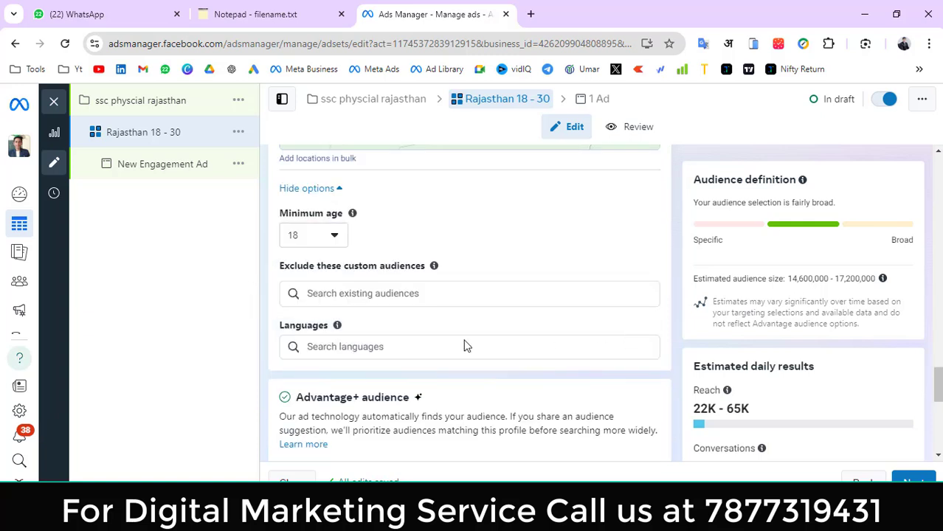
click(364, 346)
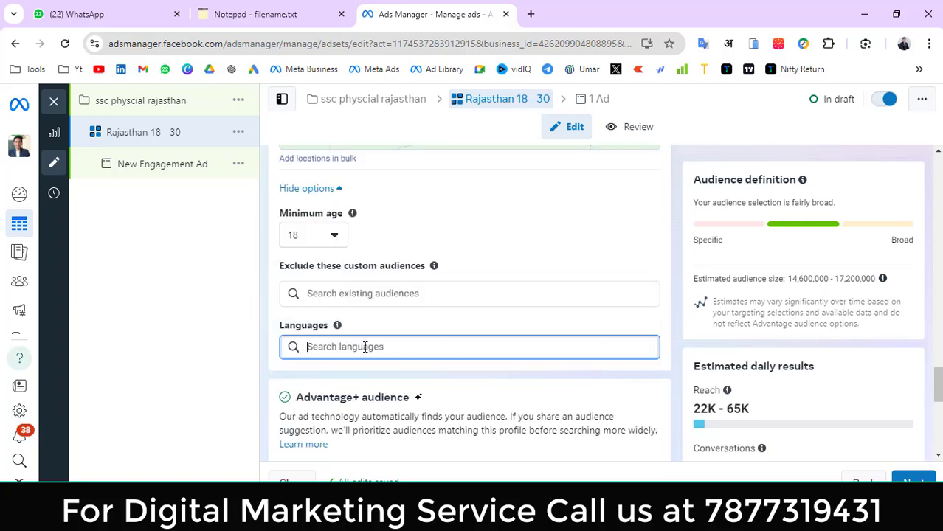
click(270, 330)
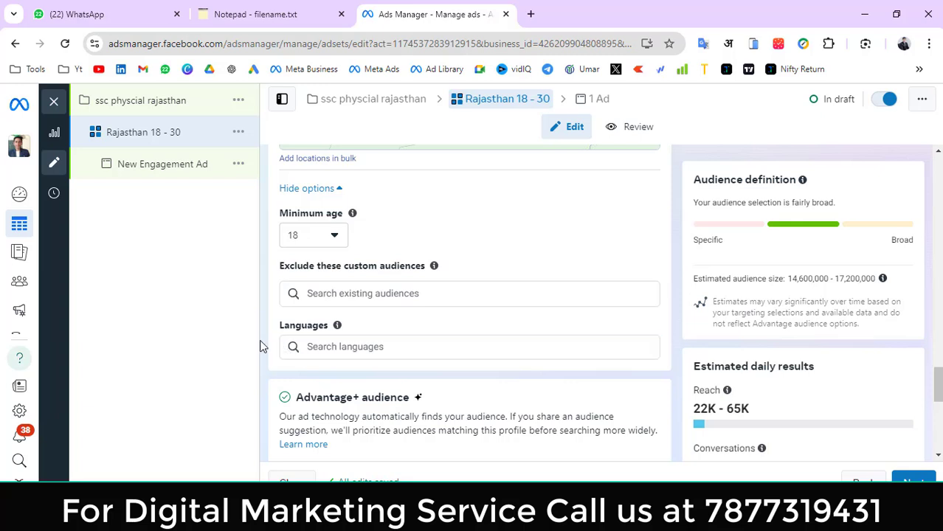
mouse_move(337, 326)
scroll(268, 334, down, 2)
scroll(268, 332, down, 1)
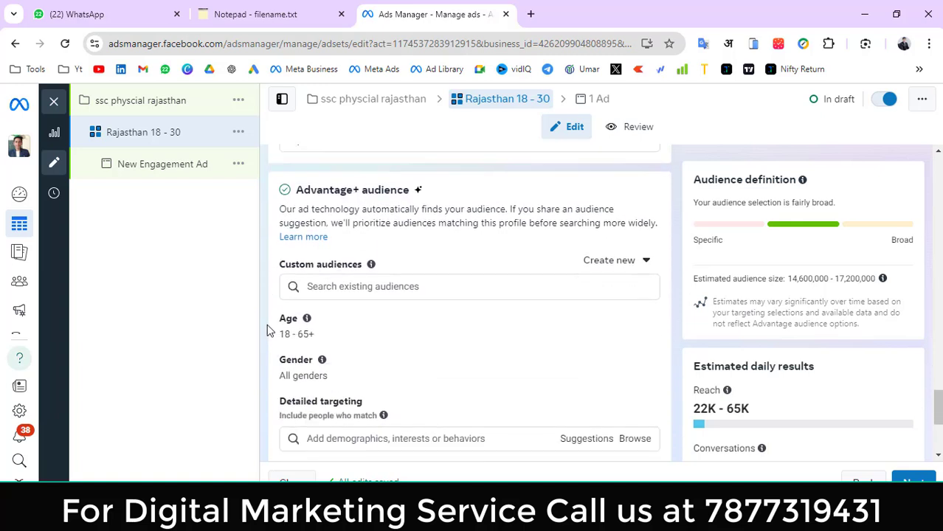
Set the Advantage+ audience age range to 18 through 30.
mouse_move(302, 331)
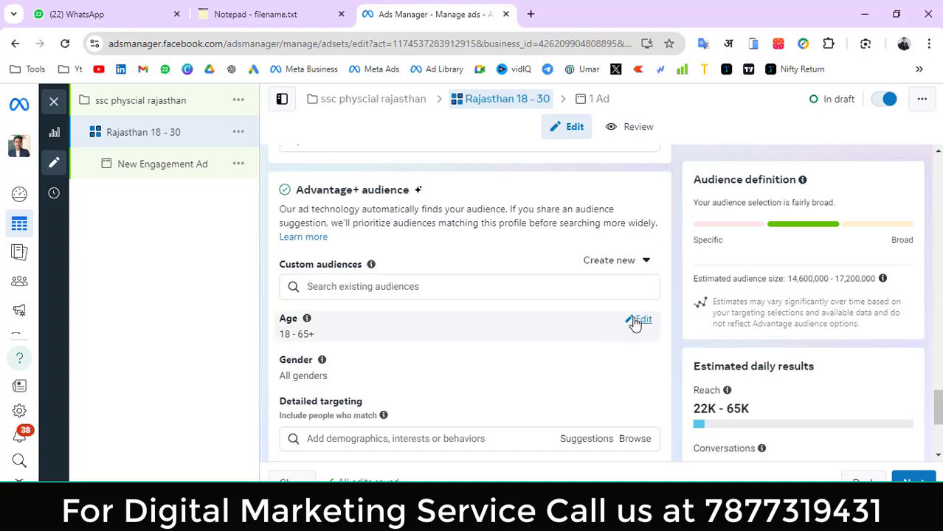
click(637, 321)
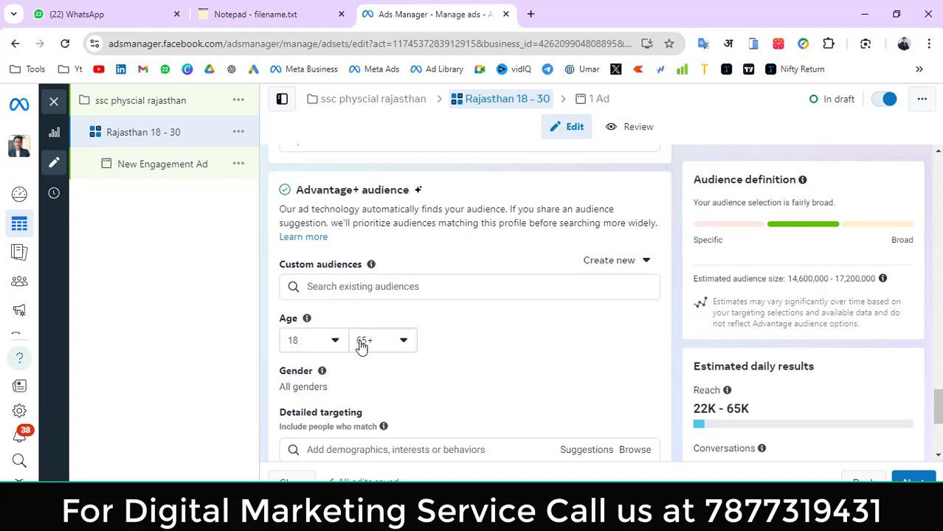
click(320, 342)
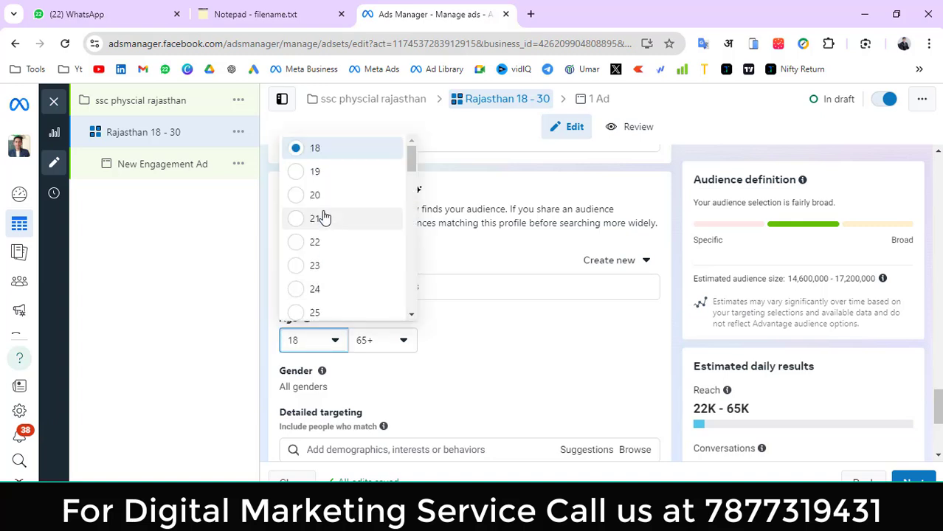
click(299, 149)
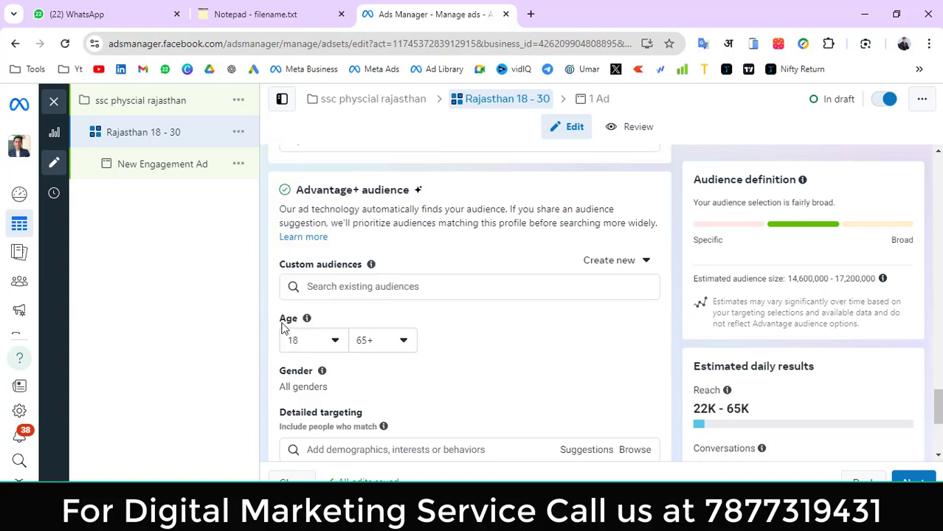
click(379, 341)
scroll(391, 232, up, 12)
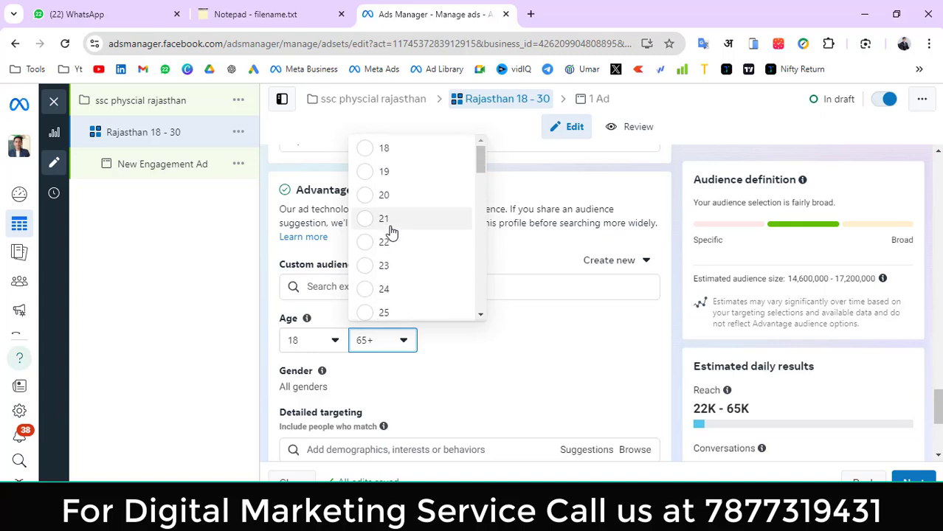
scroll(391, 233, down, 3)
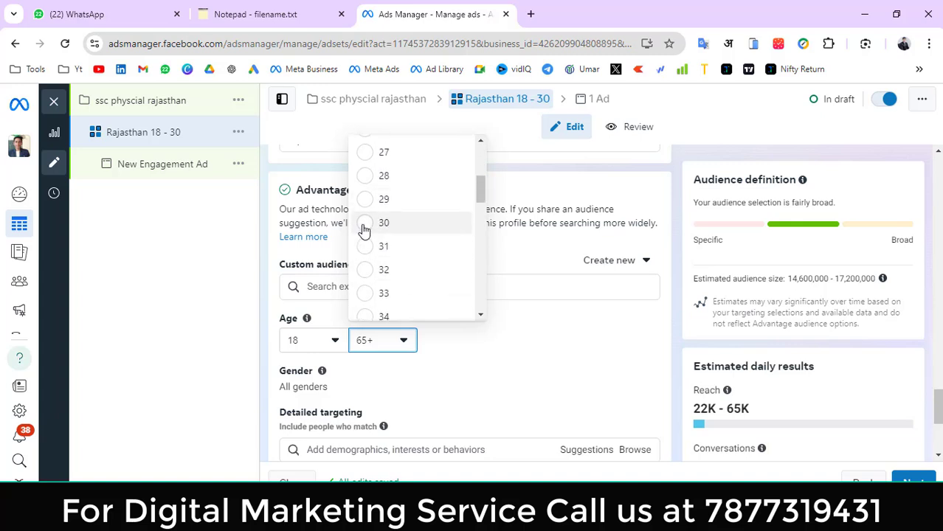
click(387, 223)
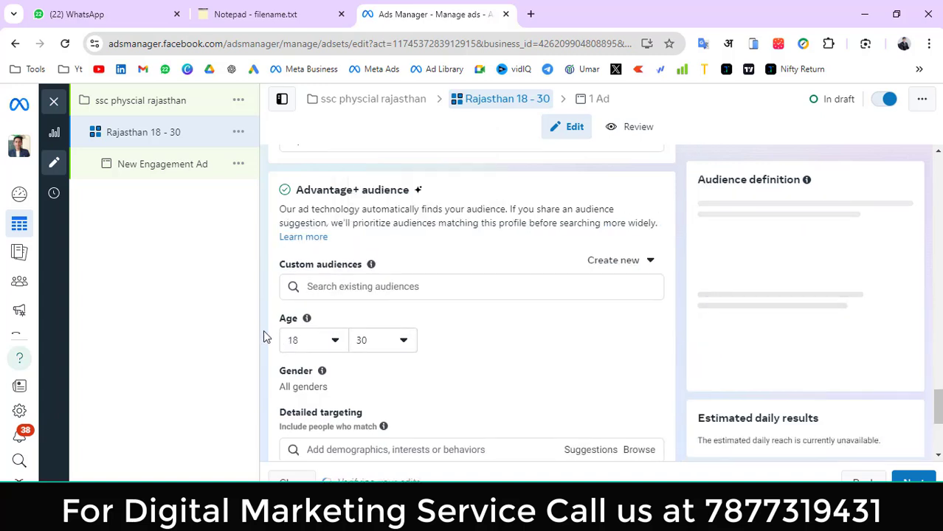
Open the Advantage+ audience's Gender setting for editing and look at its options.
scroll(565, 331, down, 1)
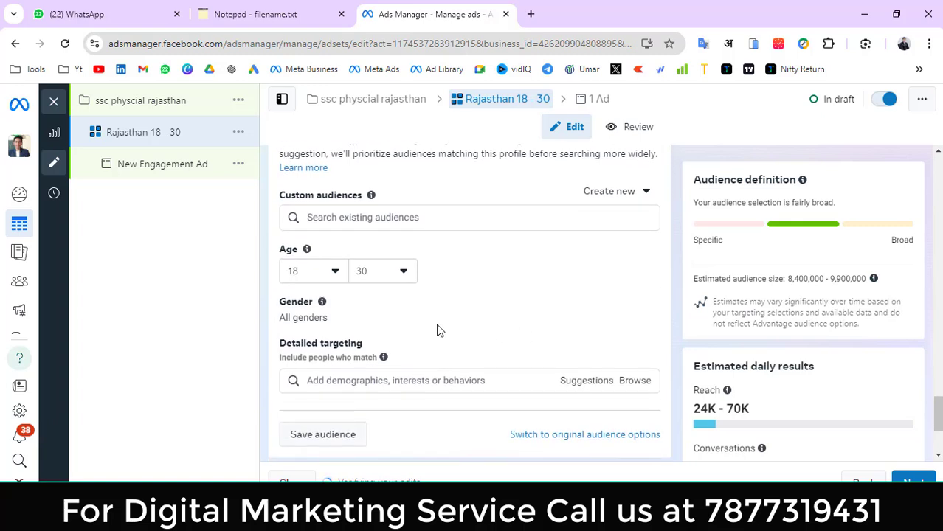
click(642, 303)
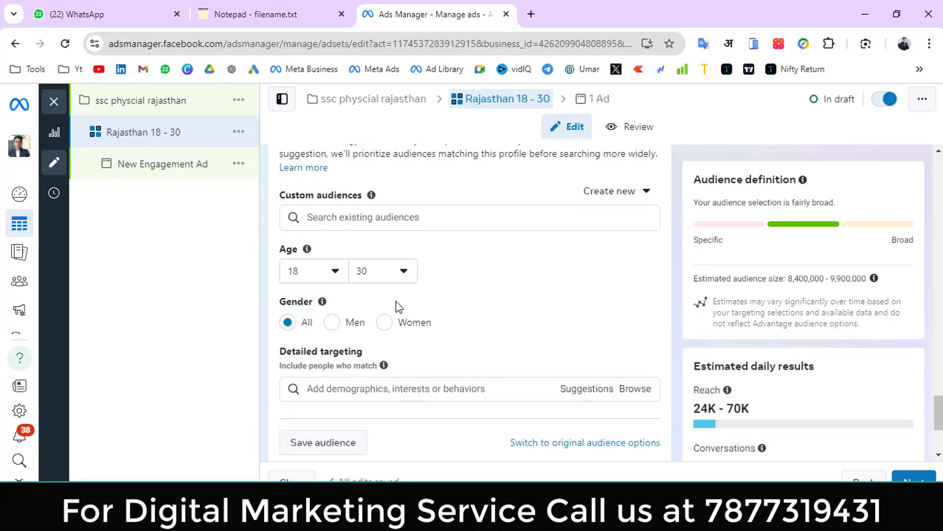
mouse_move(302, 311)
Browse the detailed targeting categories and look at the subcategories under Demographics.
scroll(497, 353, down, 2)
click(411, 250)
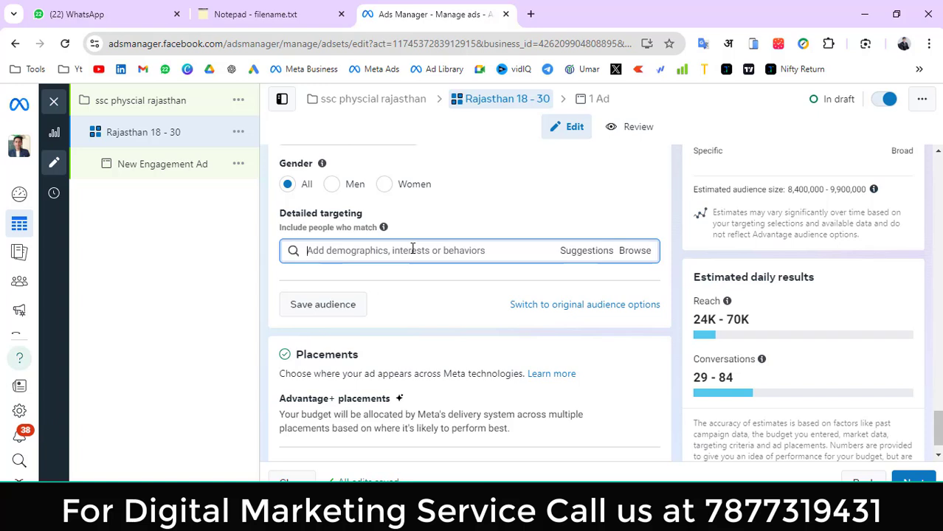
click(639, 251)
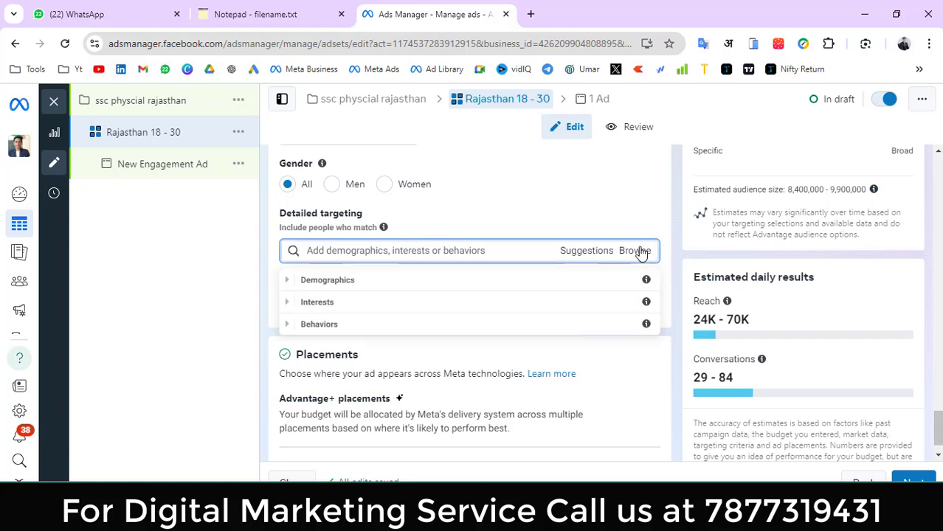
click(324, 284)
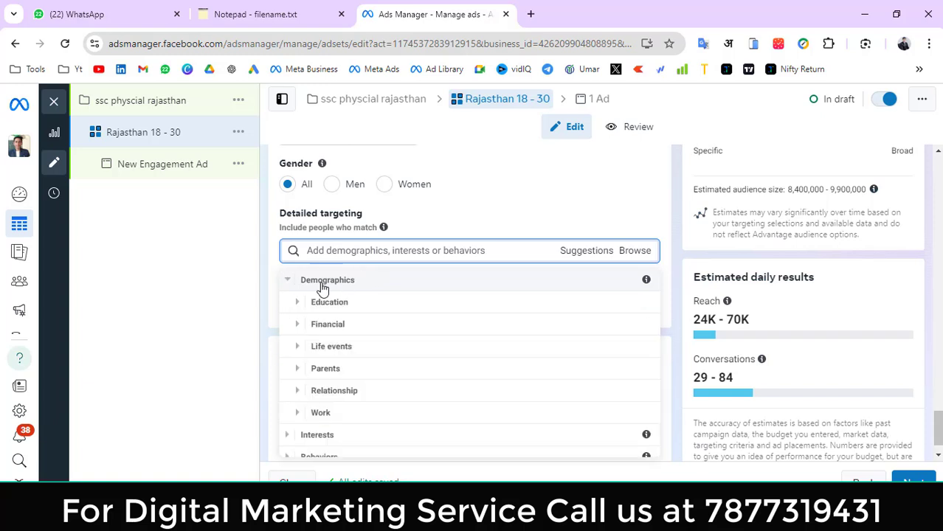
click(323, 284)
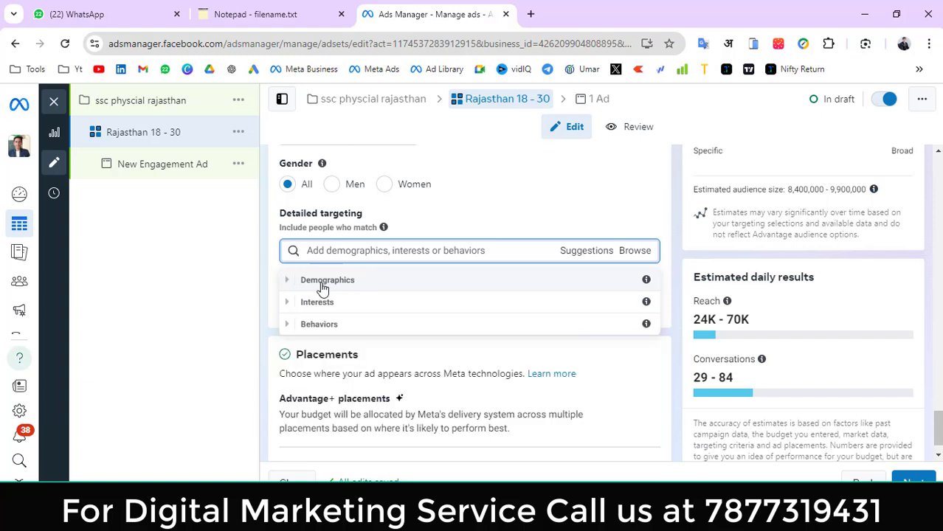
Search detailed targeting for "running" and add the interest Running (sport).
click(360, 250)
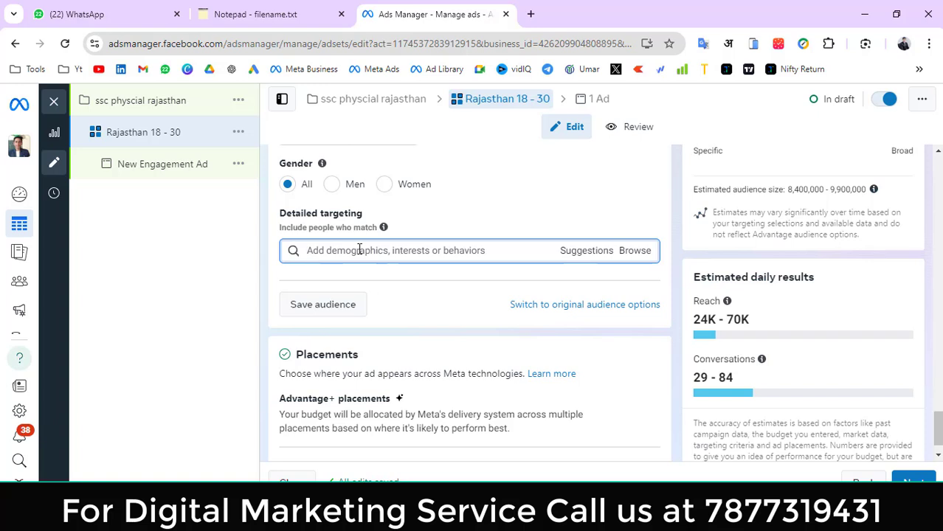
text(running)
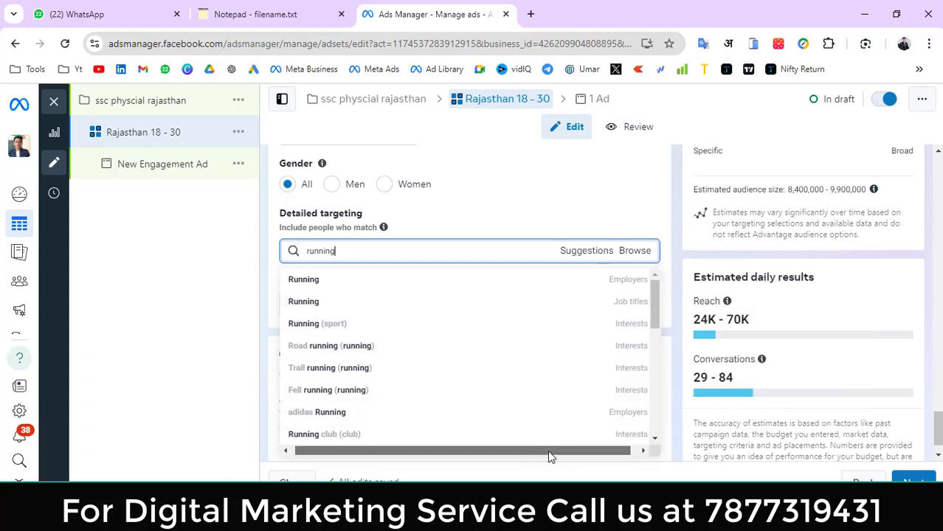
drag(549, 451, 569, 452)
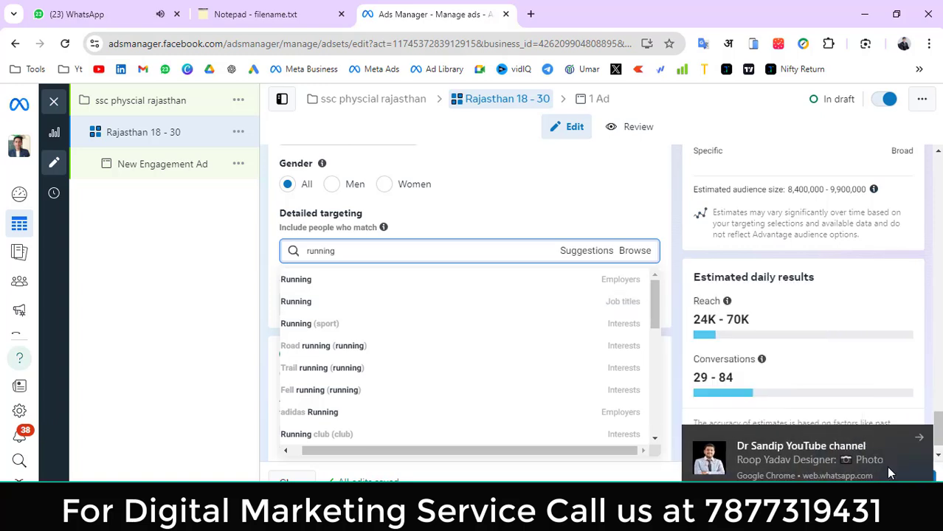
click(919, 441)
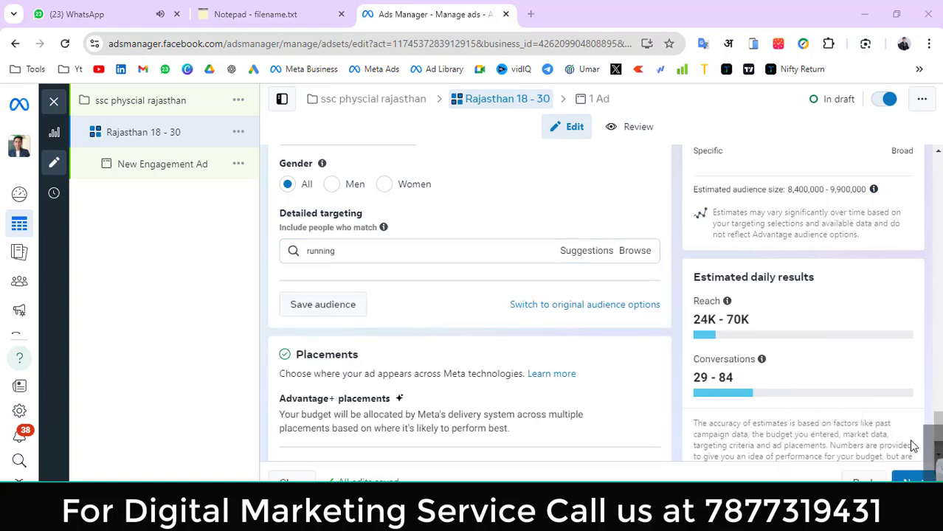
click(543, 250)
click(505, 248)
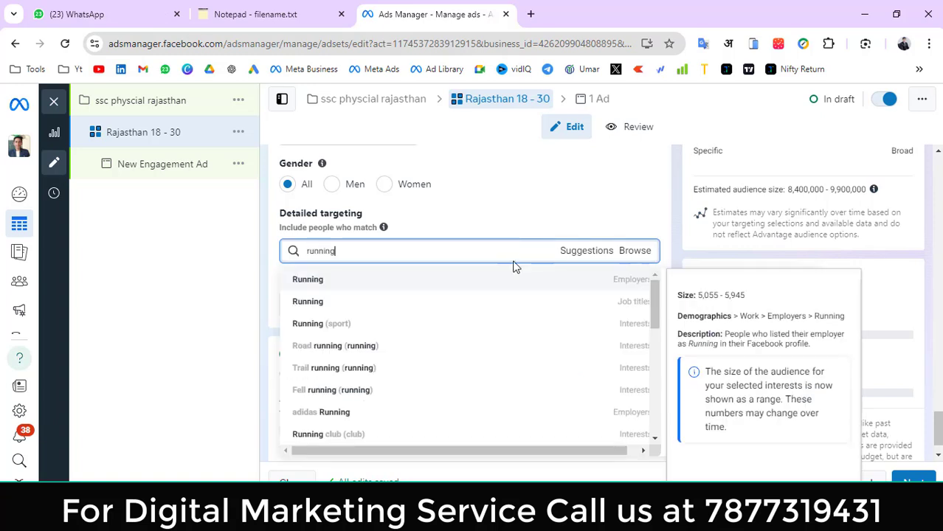
click(346, 329)
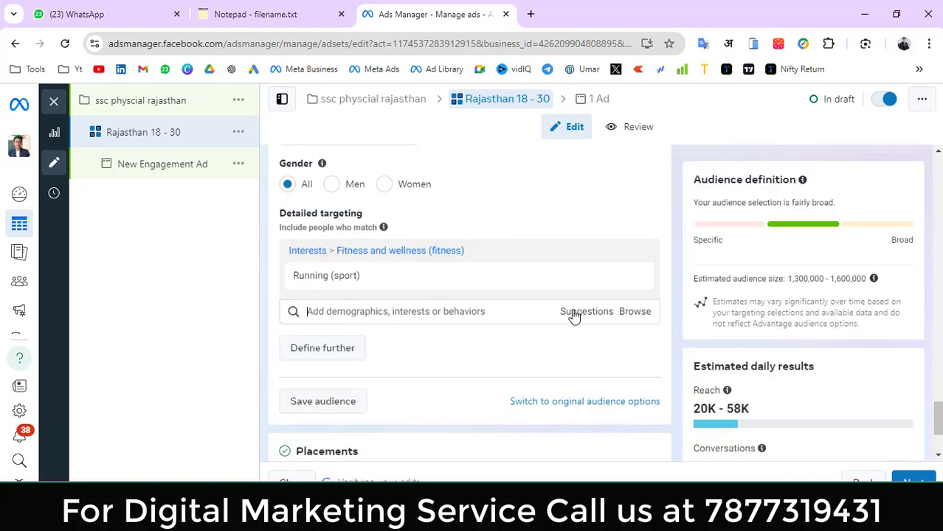
Add the suggested interest Sports (sports) to detailed targeting and look through the other suggested interests.
click(575, 313)
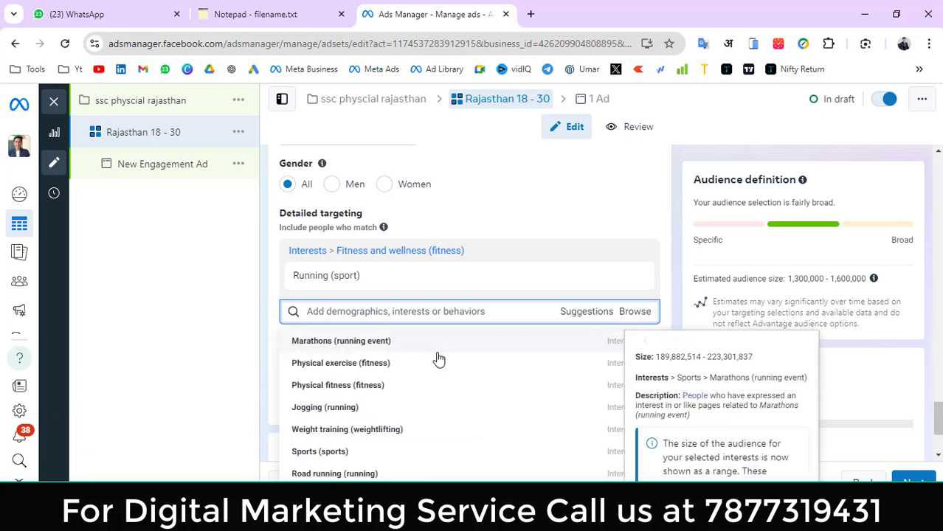
click(320, 451)
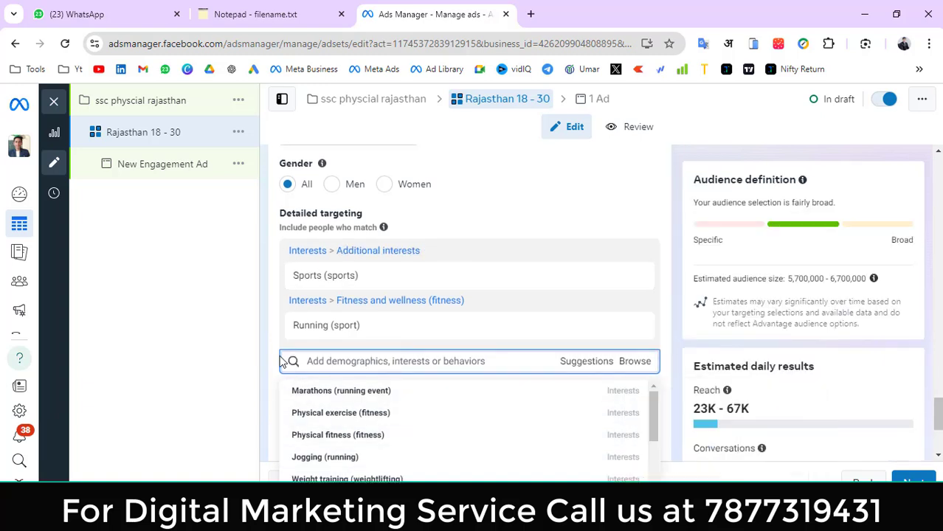
scroll(379, 435, down, 3)
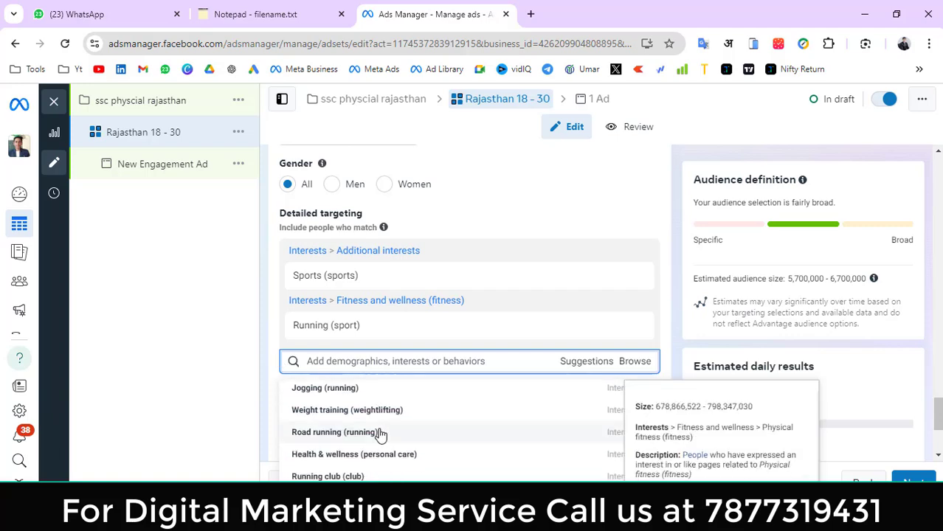
scroll(395, 465, down, 2)
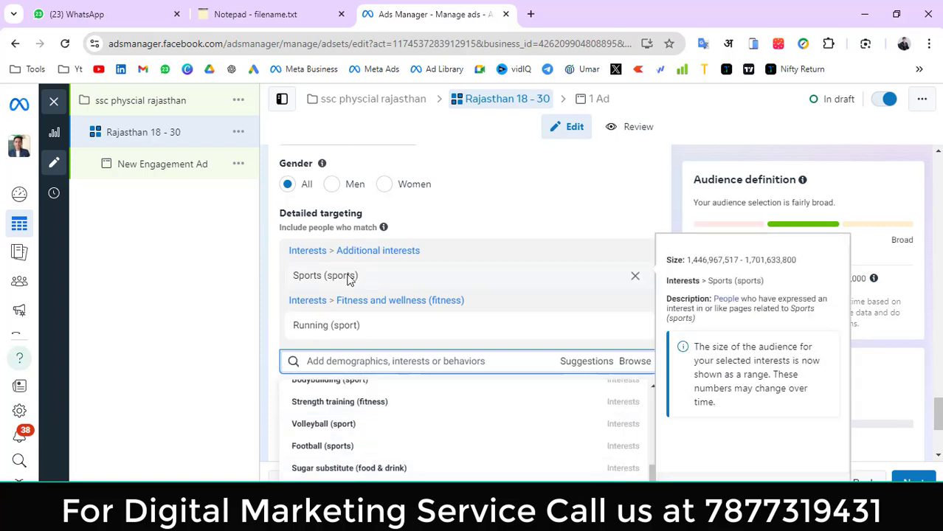
click(273, 330)
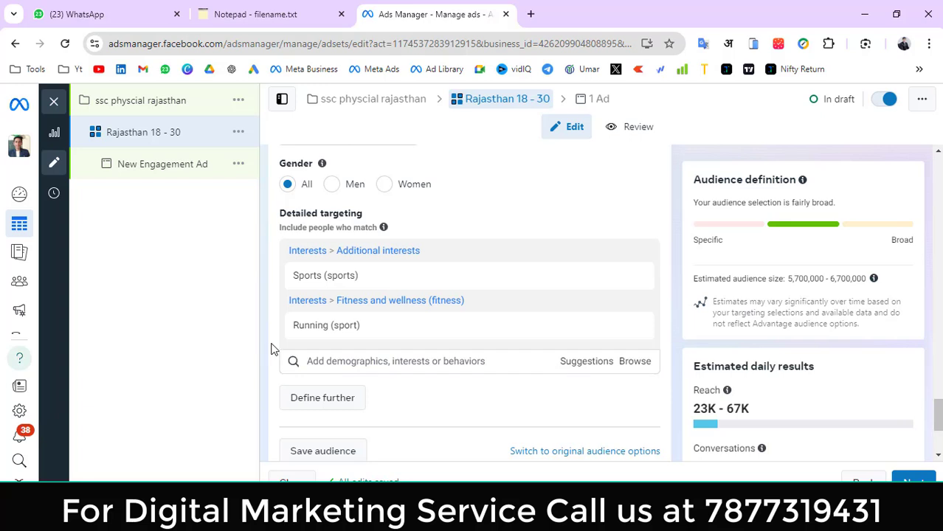
click(590, 362)
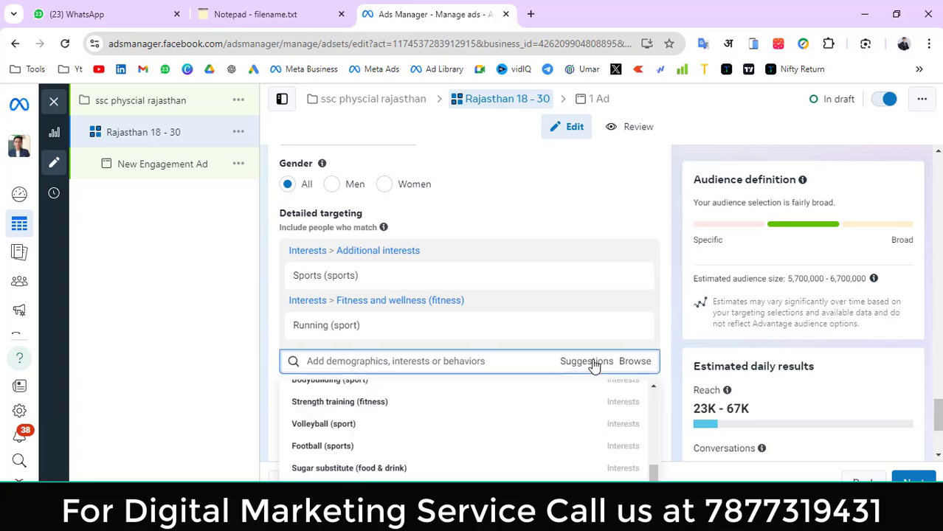
scroll(388, 428, down, 3)
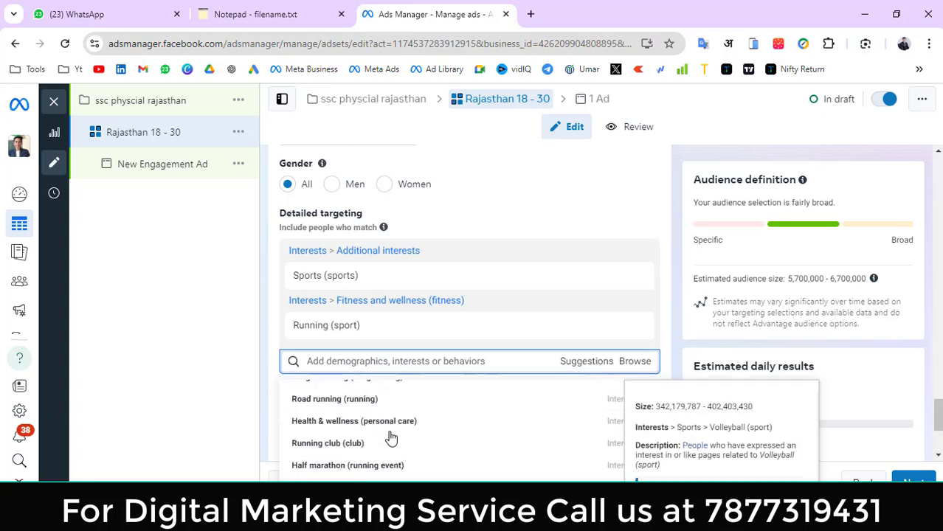
click(273, 362)
Examine the audience details of the selected Sports (sports) and Running (sport) interests.
scroll(451, 357, down, 1)
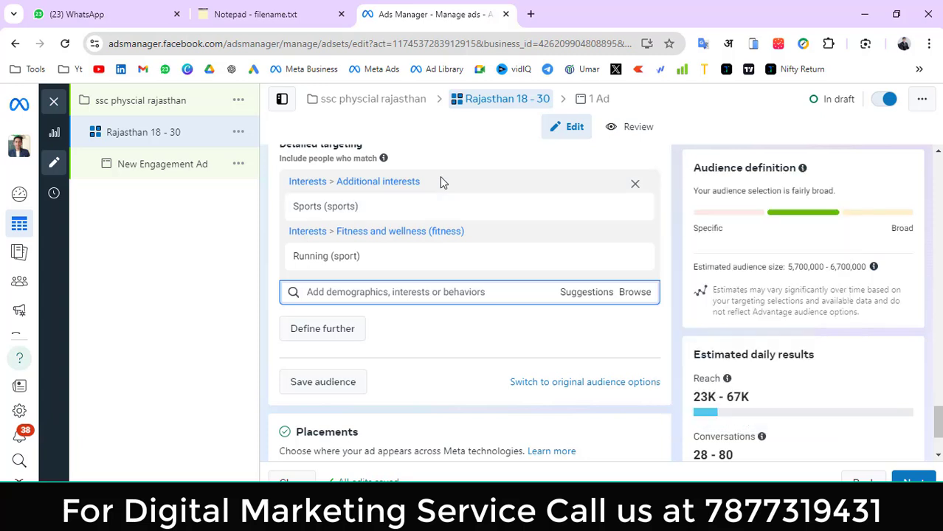
mouse_move(374, 263)
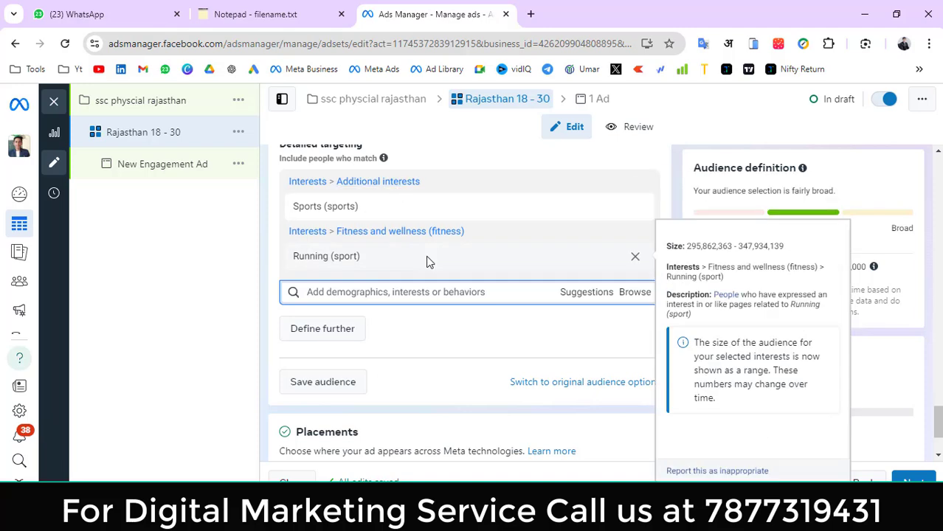
mouse_move(419, 203)
mouse_move(413, 254)
Define the detailed targeting further so that people must also match the interest "current affairs".
click(357, 333)
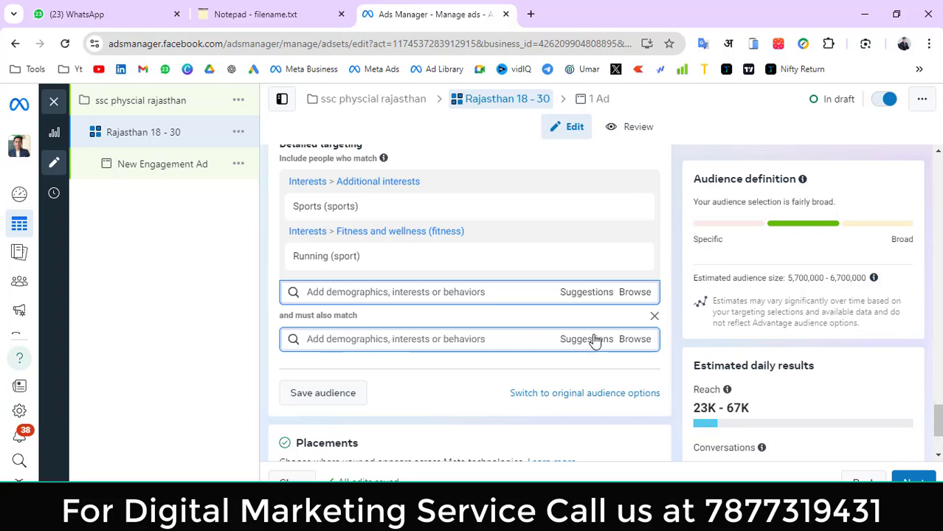
click(655, 316)
click(348, 332)
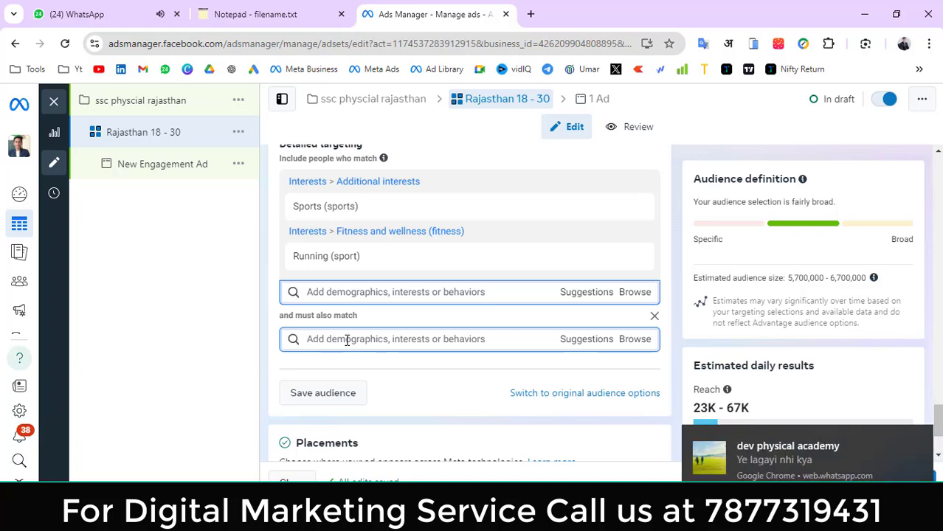
click(921, 442)
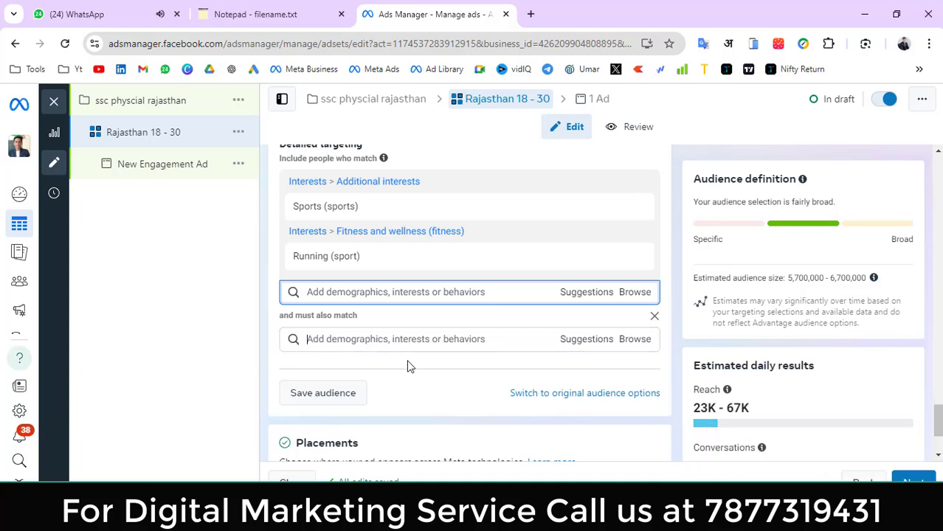
click(348, 339)
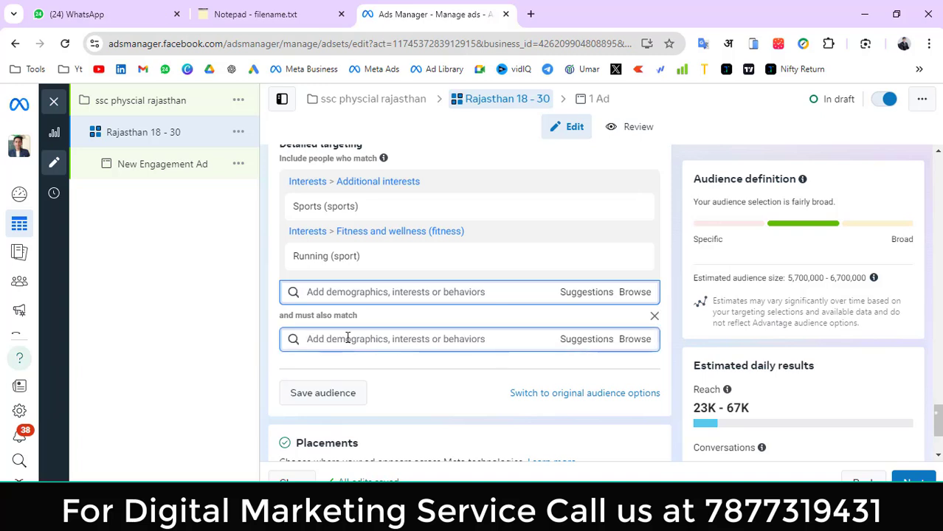
text(current a)
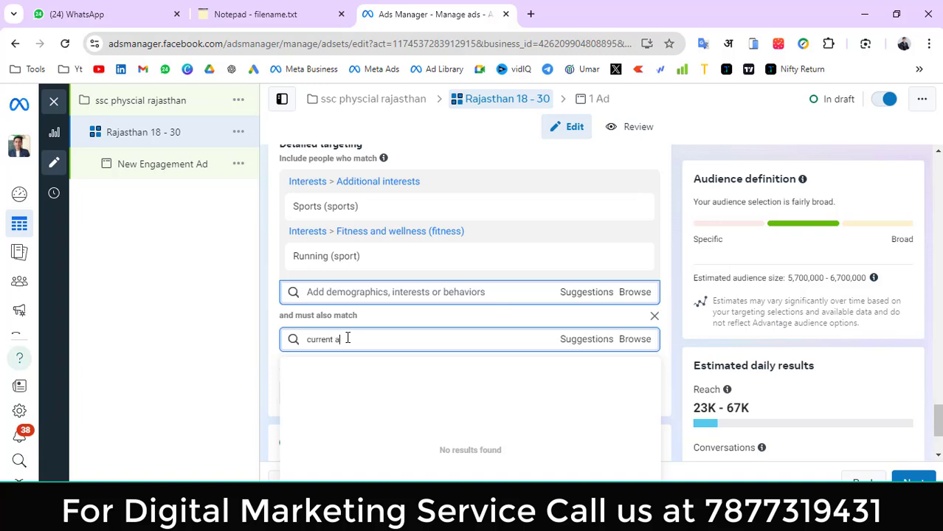
text(ffairs)
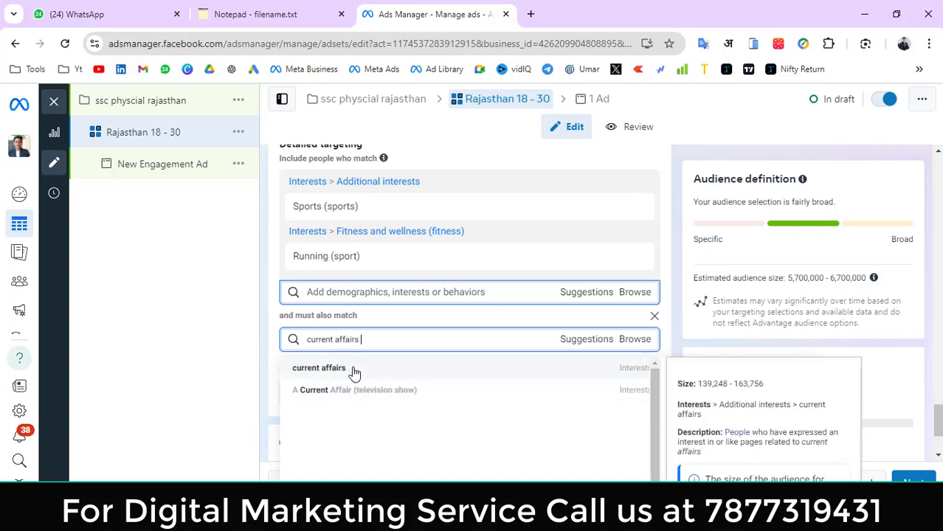
click(355, 369)
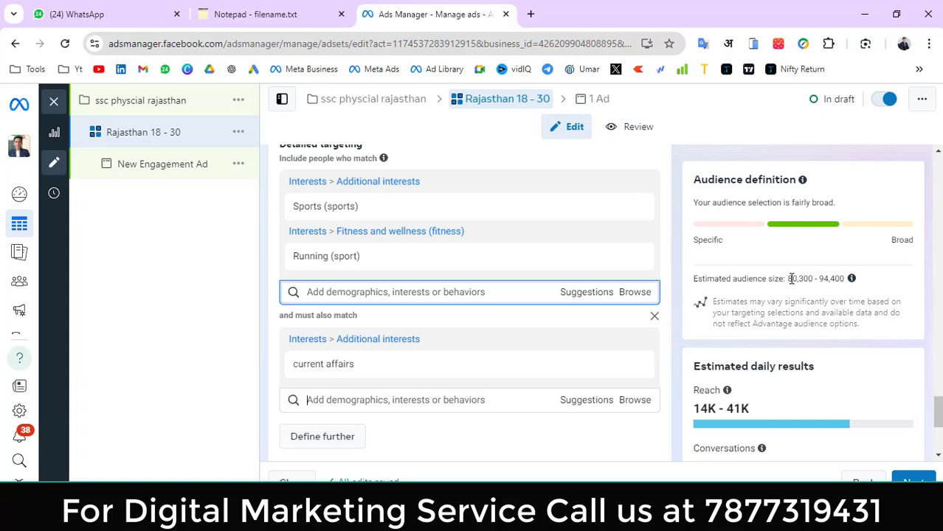
Check the estimated audience size, and remove the condition that people must also match the interest current affairs.
drag(788, 278, 844, 279)
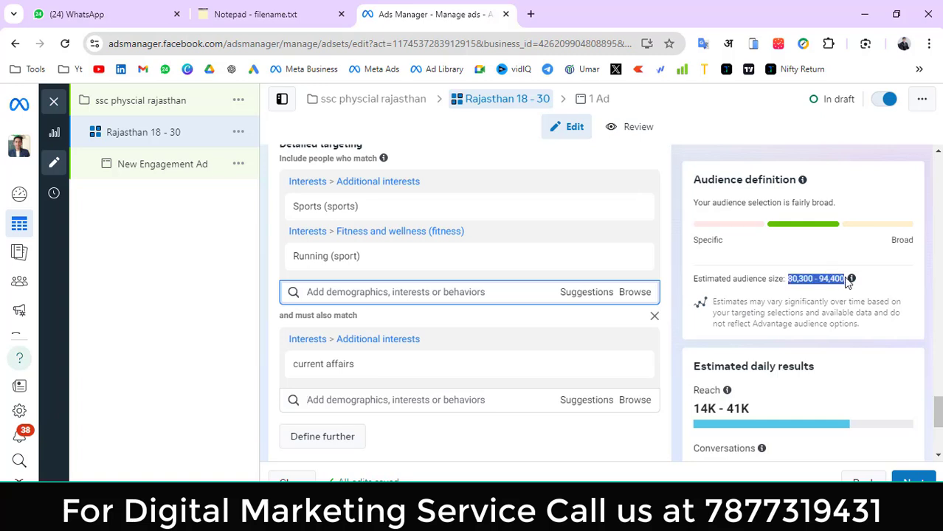
click(657, 442)
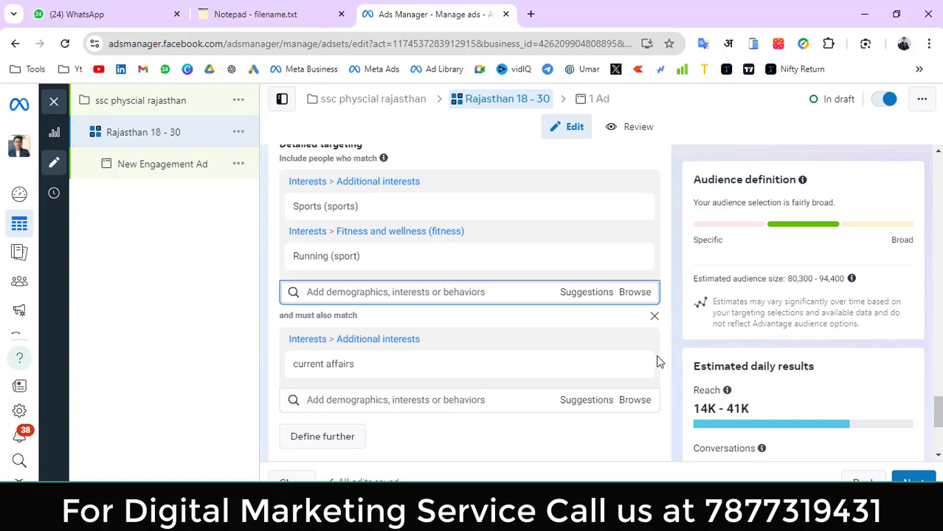
click(653, 318)
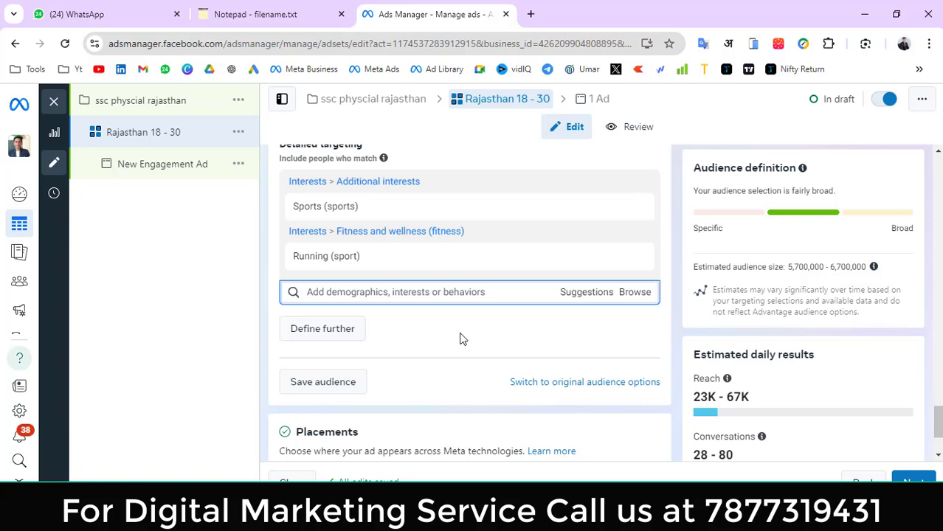
Review the Advantage+ audience settings, including custom audiences, age range, gender and the Sports and Running interests in detailed targeting.
scroll(458, 318, down, 1)
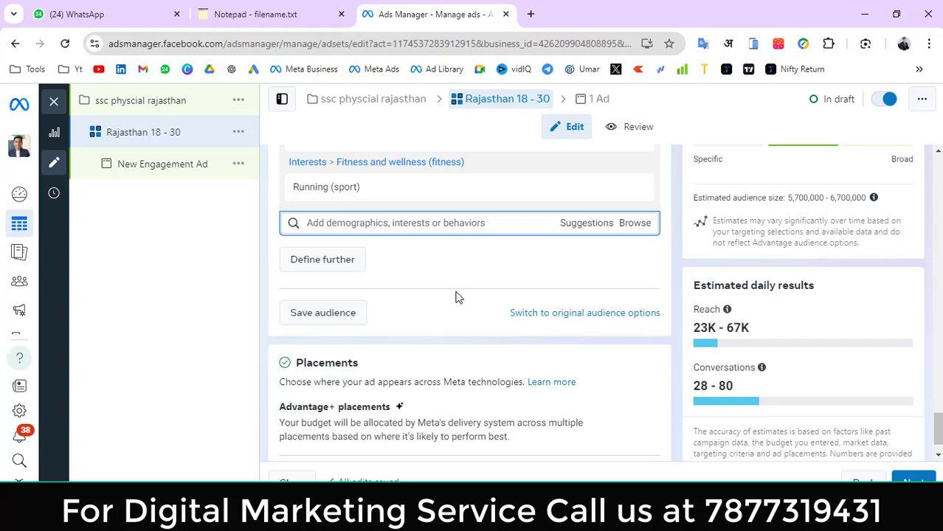
scroll(457, 291, up, 3)
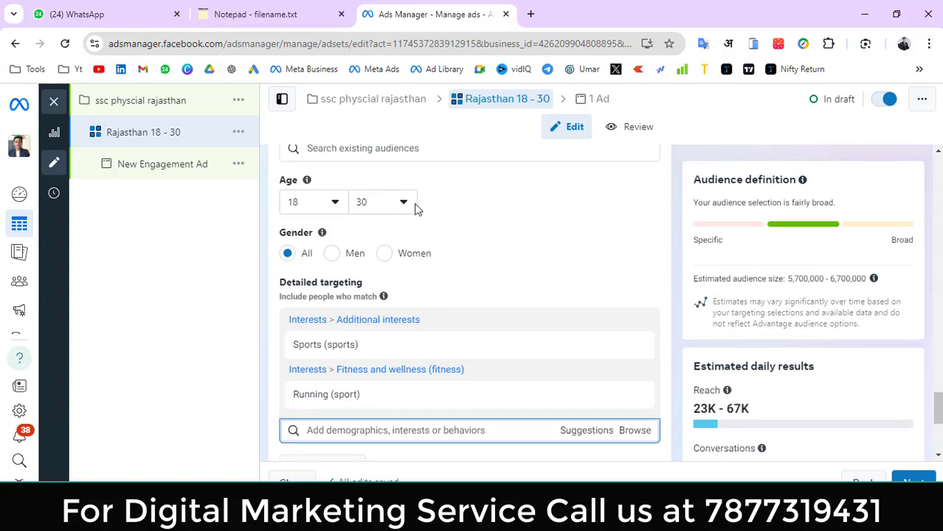
scroll(467, 280, up, 3)
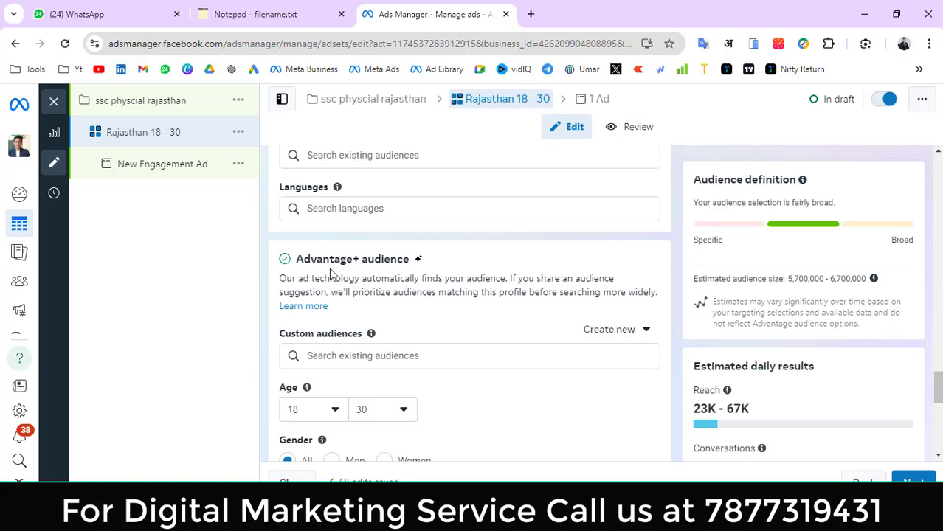
scroll(474, 331, down, 2)
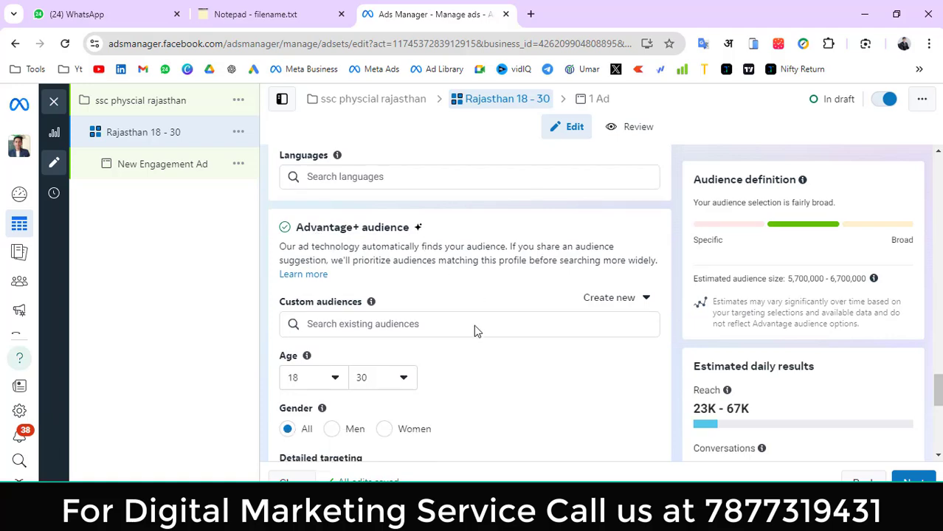
scroll(459, 365, down, 2)
scroll(457, 364, down, 3)
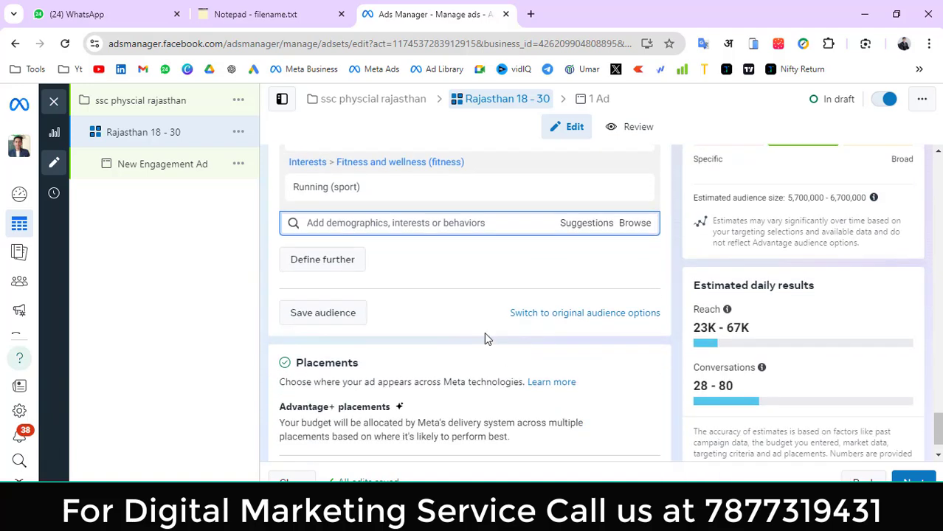
scroll(484, 332, up, 2)
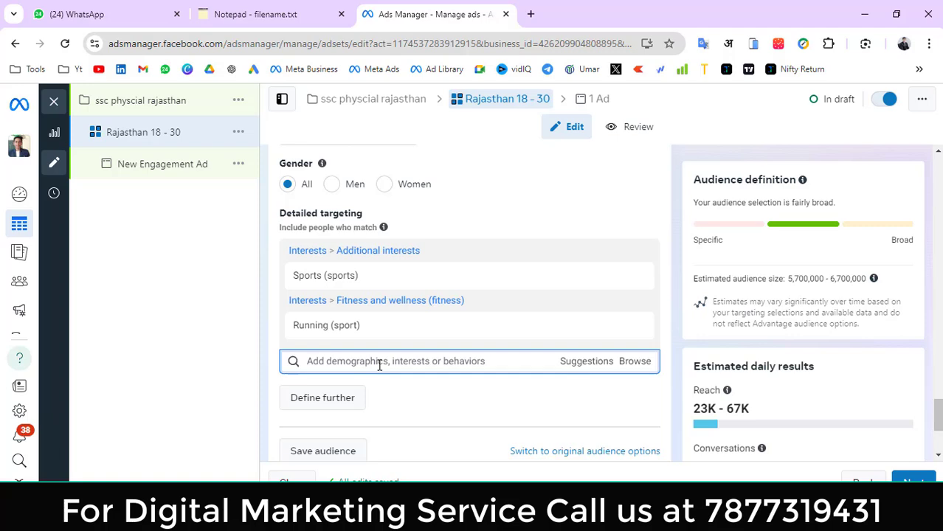
scroll(487, 317, up, 2)
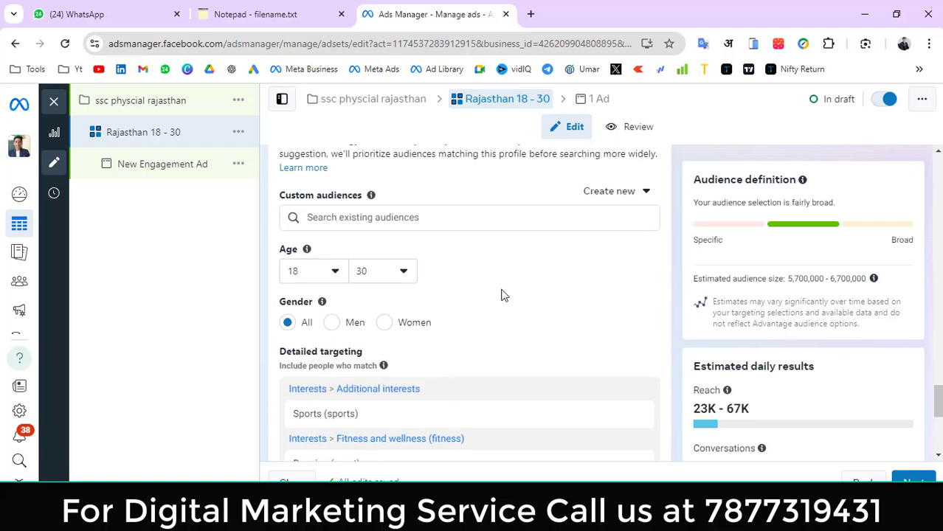
scroll(487, 354, down, 2)
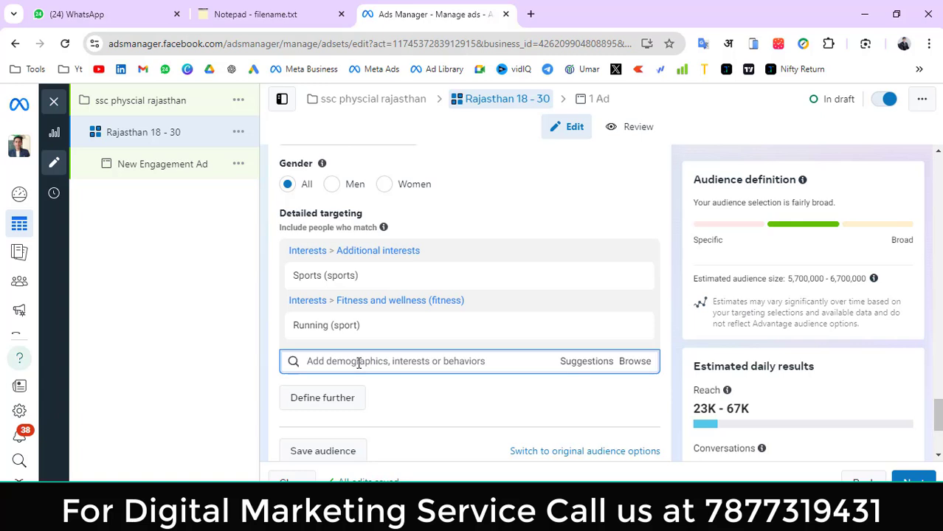
scroll(366, 363, up, 2)
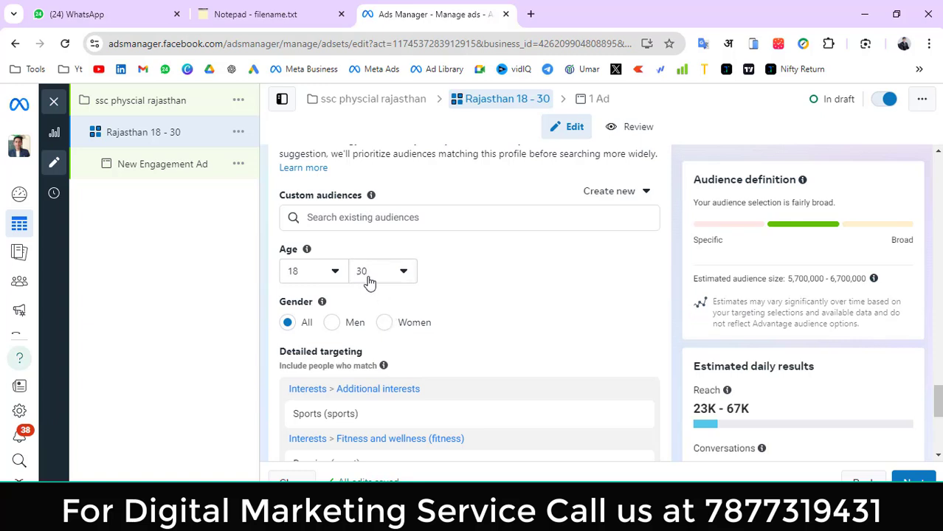
scroll(326, 322, up, 2)
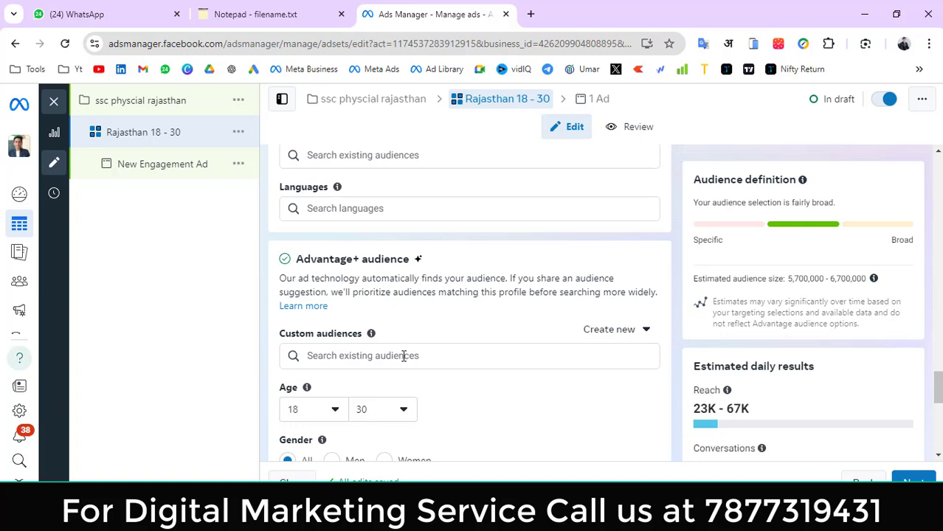
scroll(474, 340, down, 2)
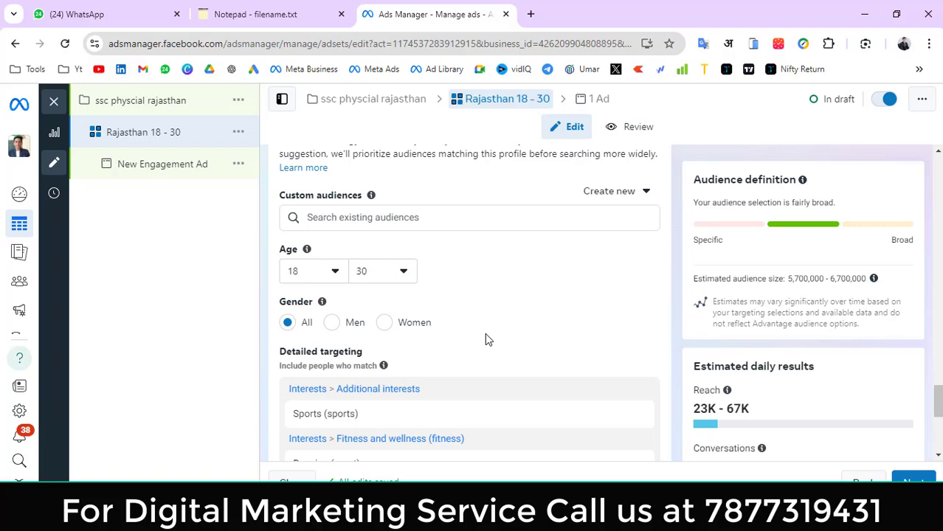
scroll(484, 332, down, 2)
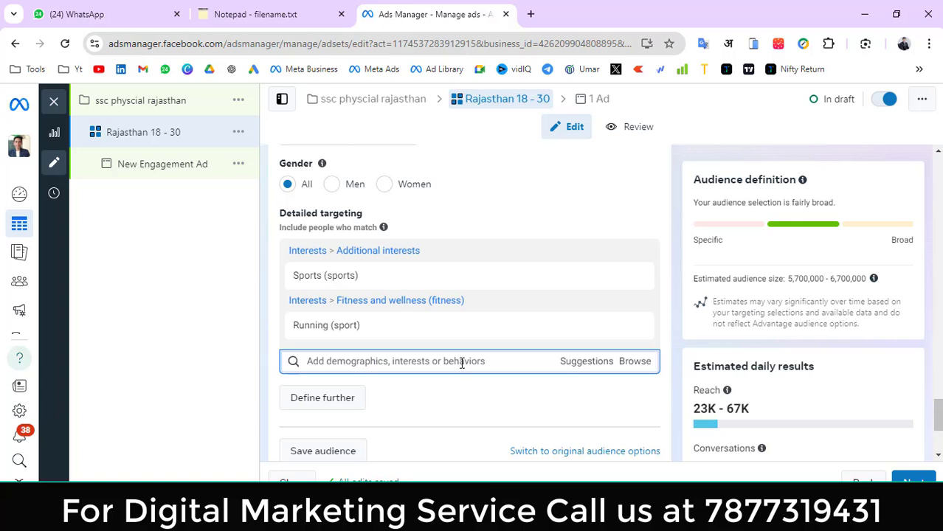
Examine the option for switching to original audience options and compare it with the current age, gender and interest targeting.
scroll(462, 362, down, 2)
mouse_move(484, 288)
mouse_down()
mouse_move(583, 329)
mouse_move(680, 337)
mouse_up()
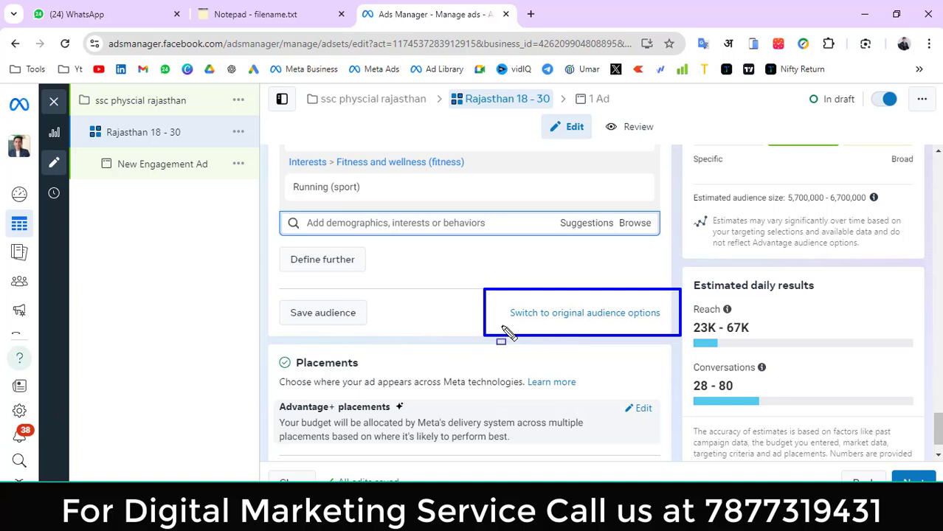
key(Escape)
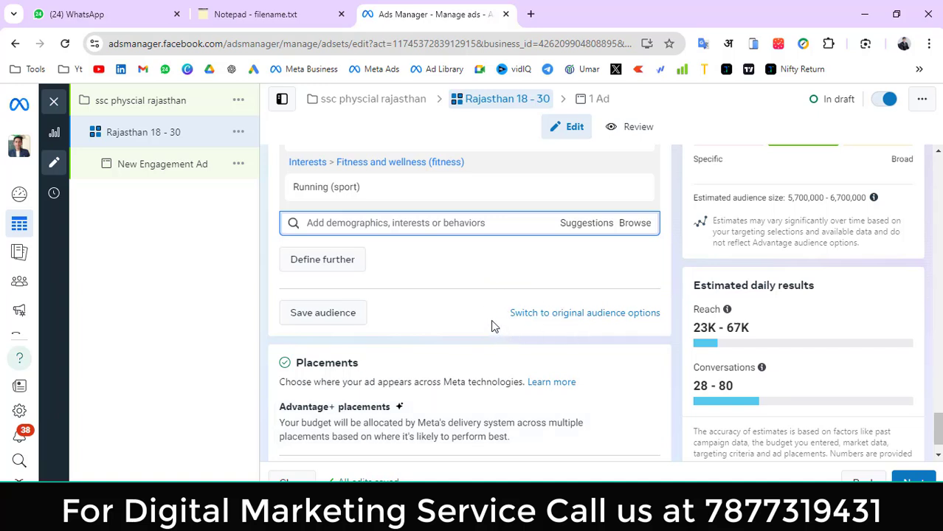
scroll(493, 326, up, 1)
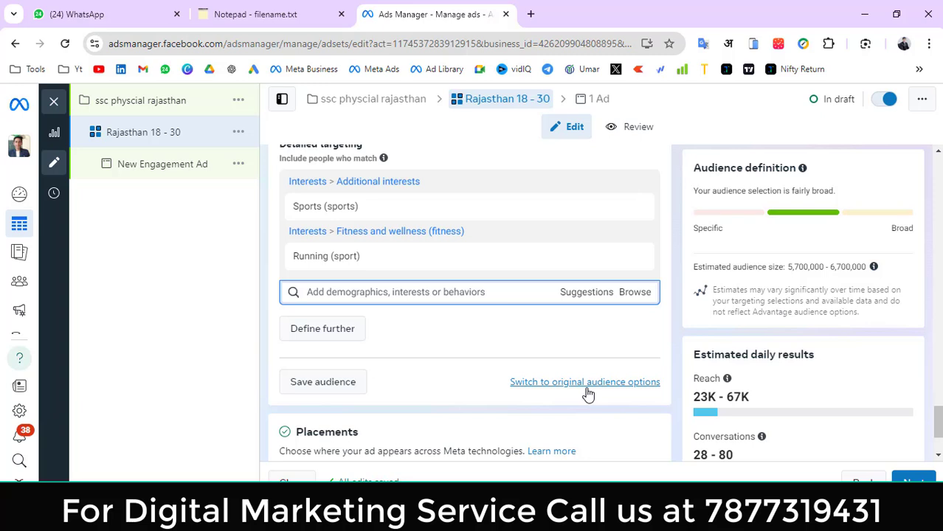
scroll(491, 381, up, 2)
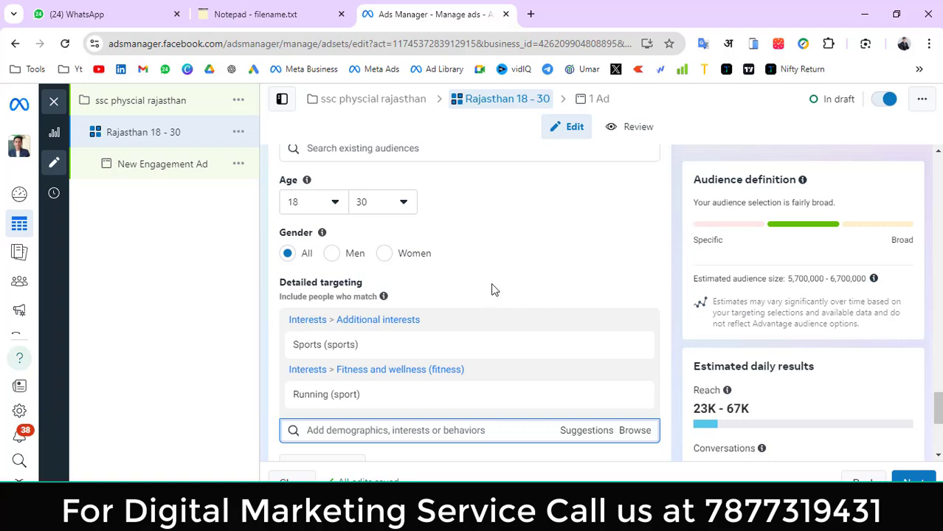
mouse_move(407, 343)
scroll(559, 293, down, 1)
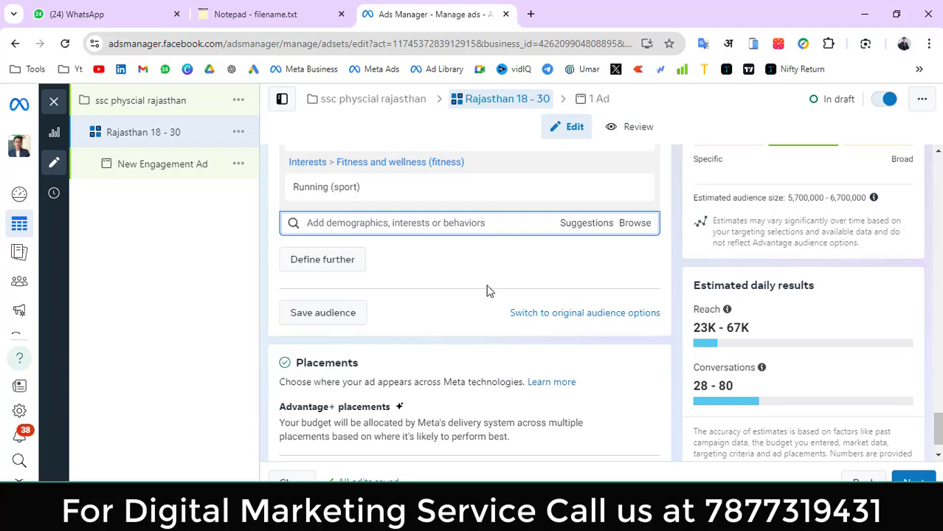
scroll(473, 303, up, 3)
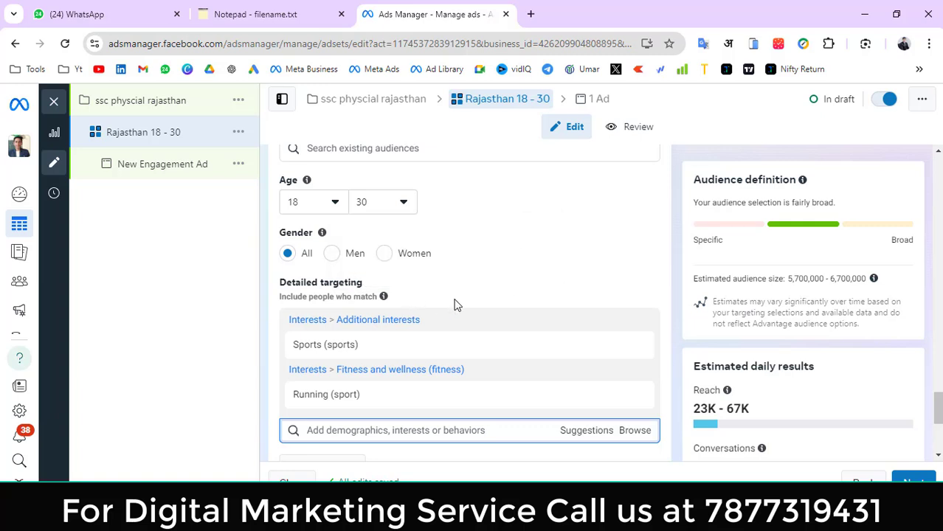
scroll(455, 303, down, 2)
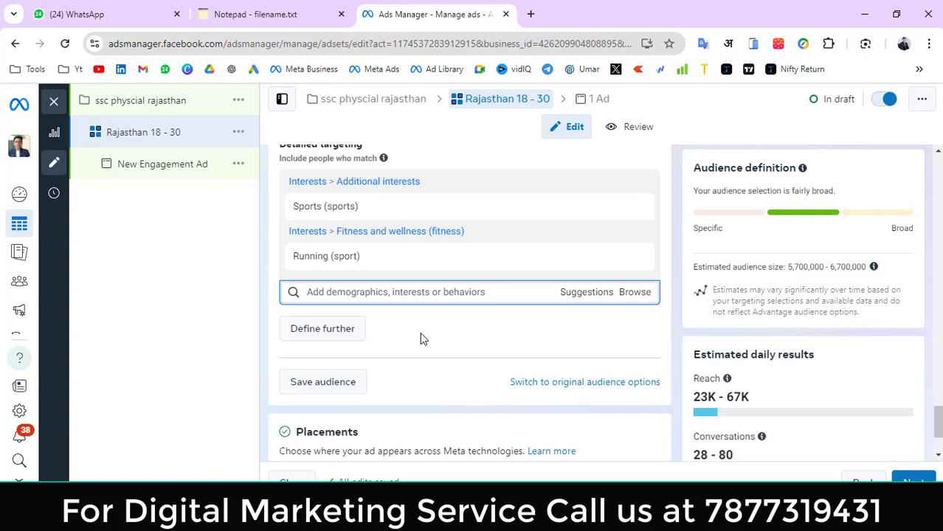
scroll(422, 338, up, 1)
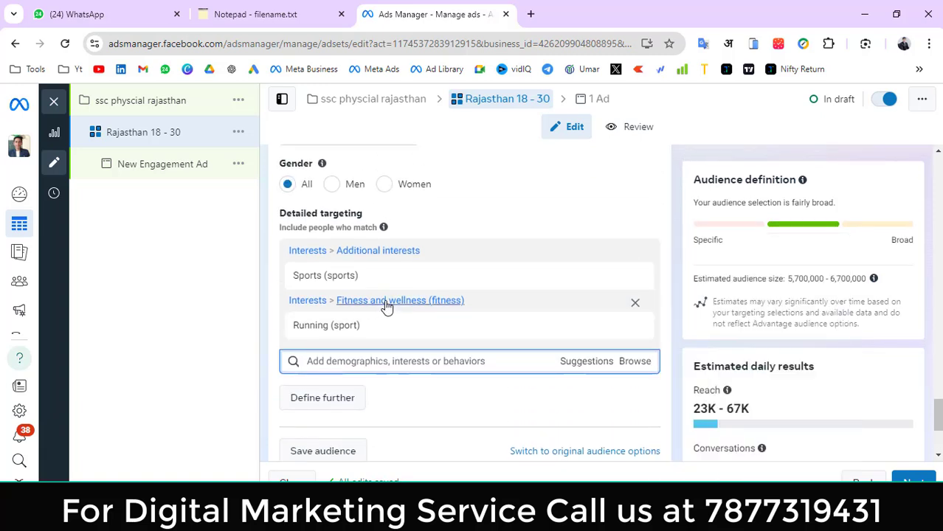
mouse_move(434, 326)
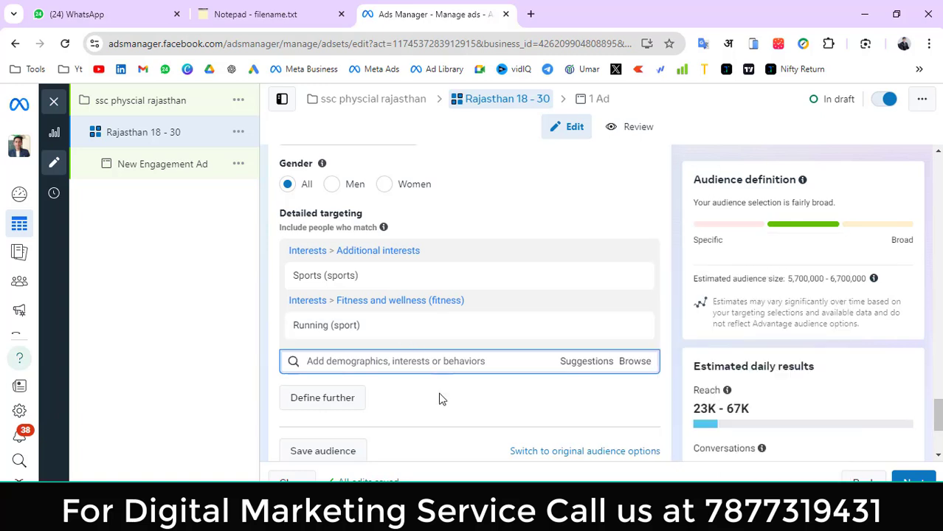
Switch the ad set to manual placements, exclude the Messenger platform and fully include Instagram.
scroll(440, 399, down, 2)
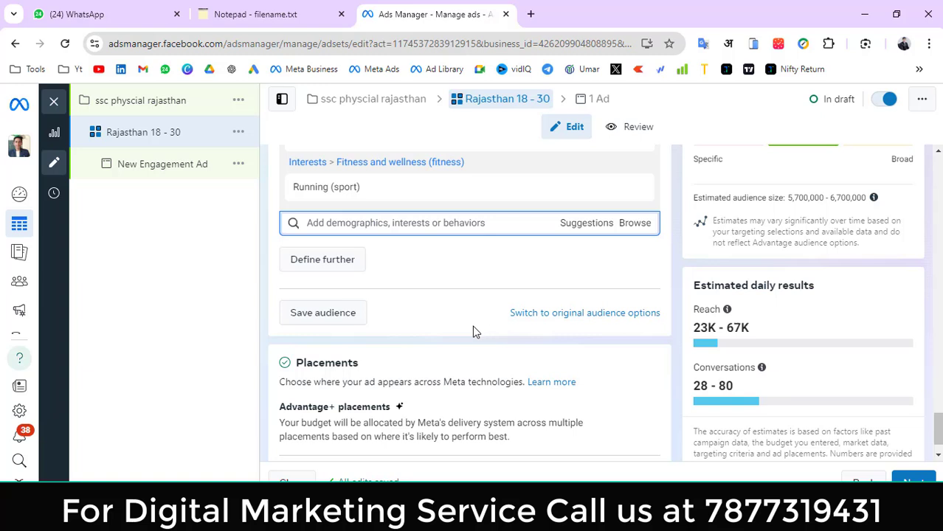
scroll(476, 329, down, 2)
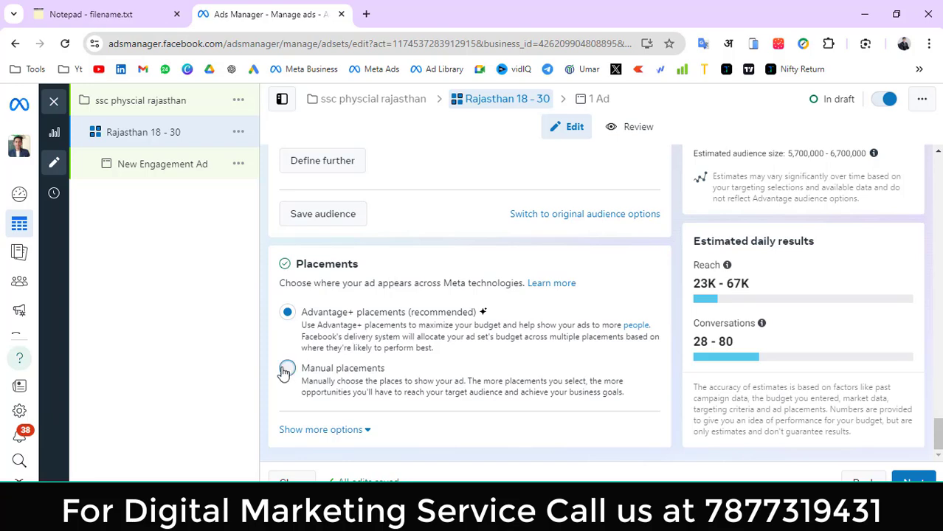
click(316, 366)
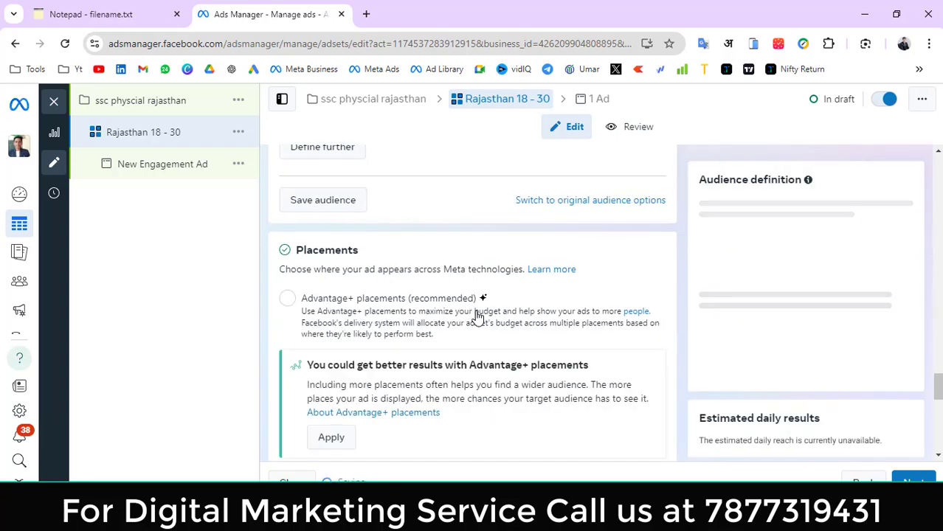
scroll(476, 315, down, 3)
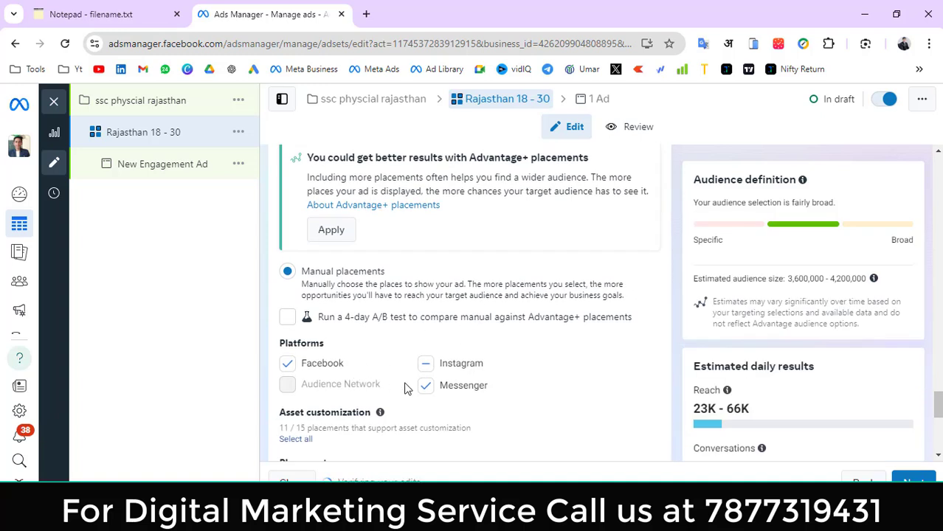
click(426, 393)
click(427, 365)
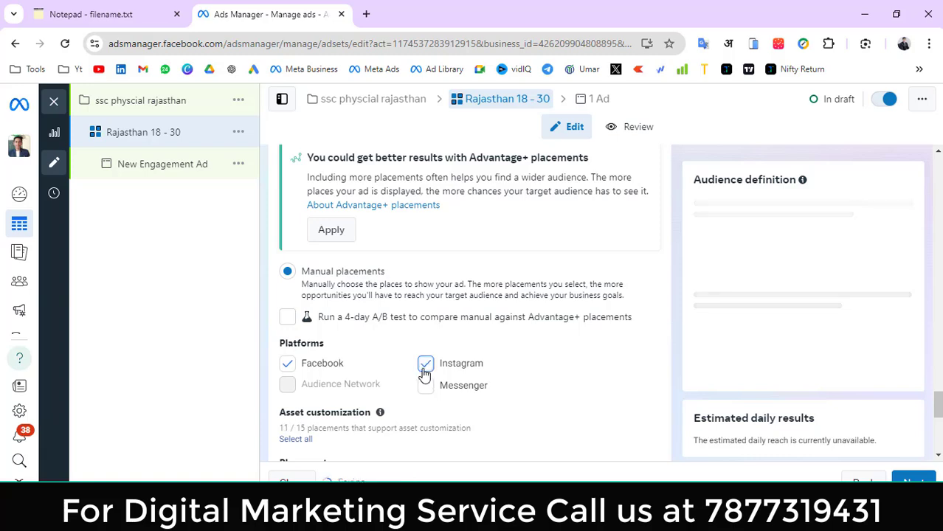
Examine the selected platforms and the placement categories, from Feeds and Stories and Reels to Messages and Apps and sites.
scroll(375, 334, down, 2)
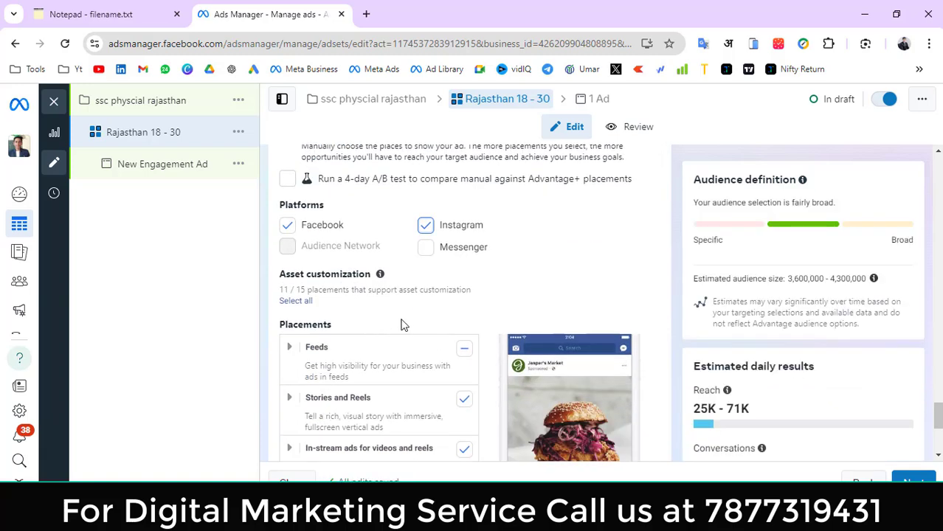
scroll(414, 324, down, 3)
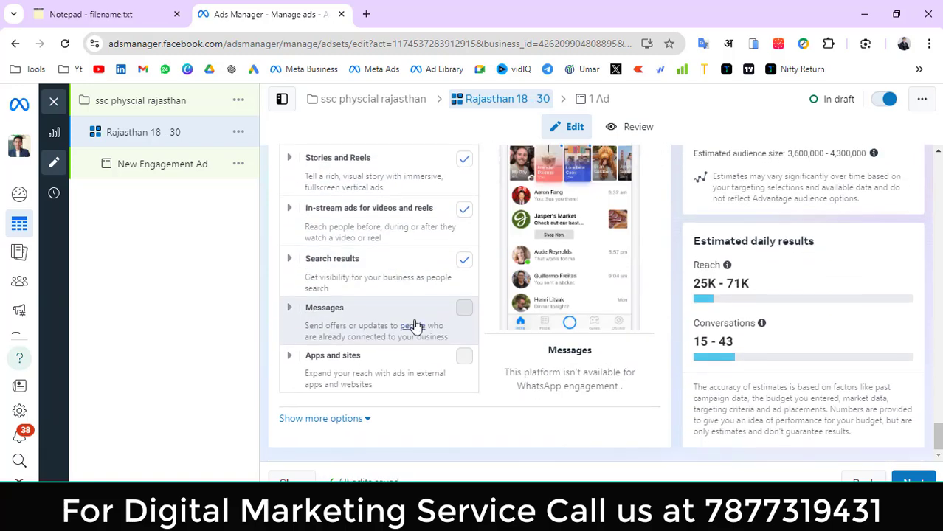
scroll(424, 327, up, 4)
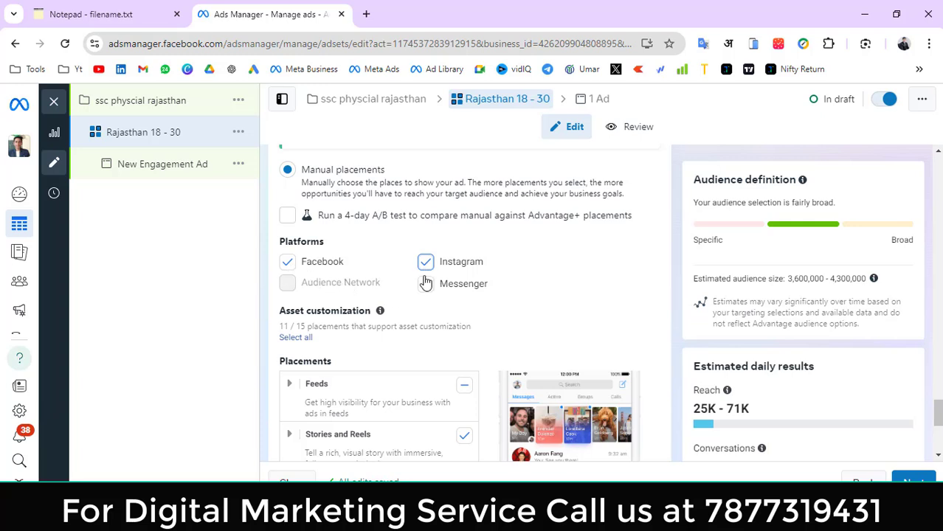
scroll(558, 288, down, 4)
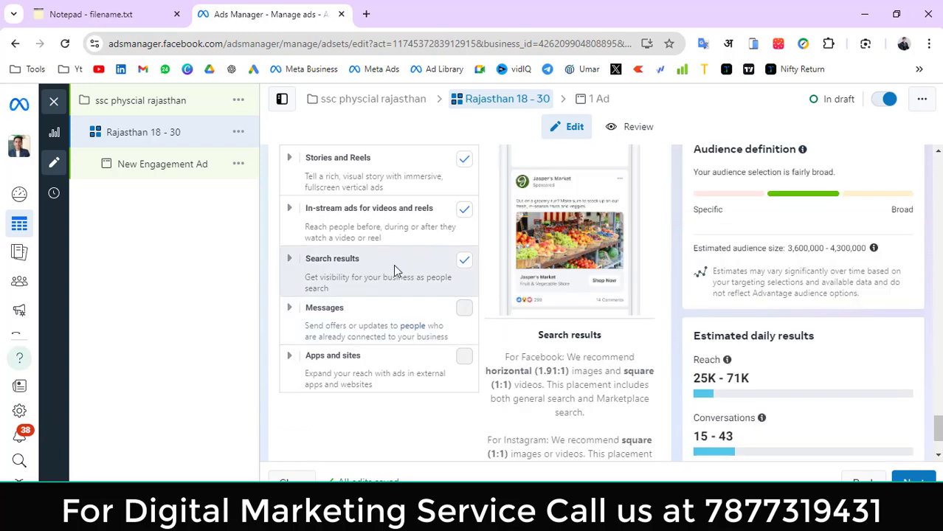
scroll(393, 247, up, 1)
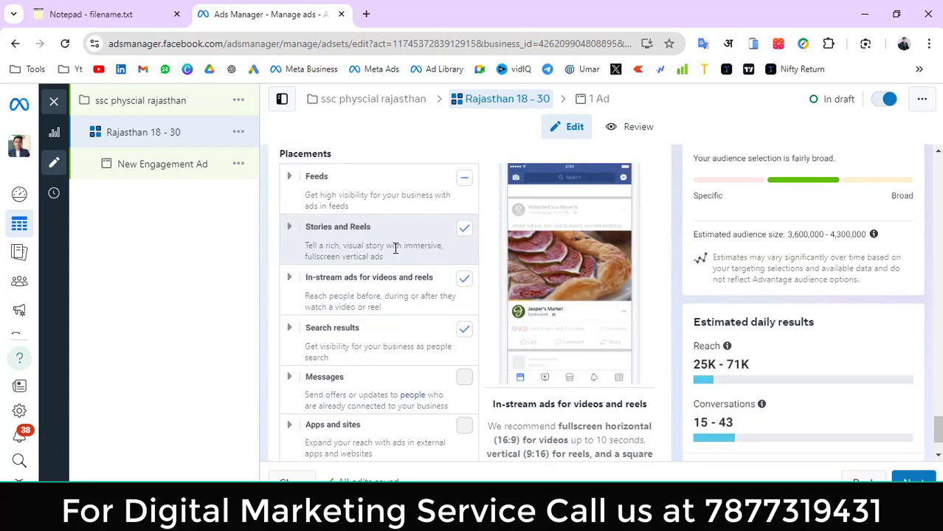
scroll(399, 296, down, 1)
scroll(402, 321, down, 1)
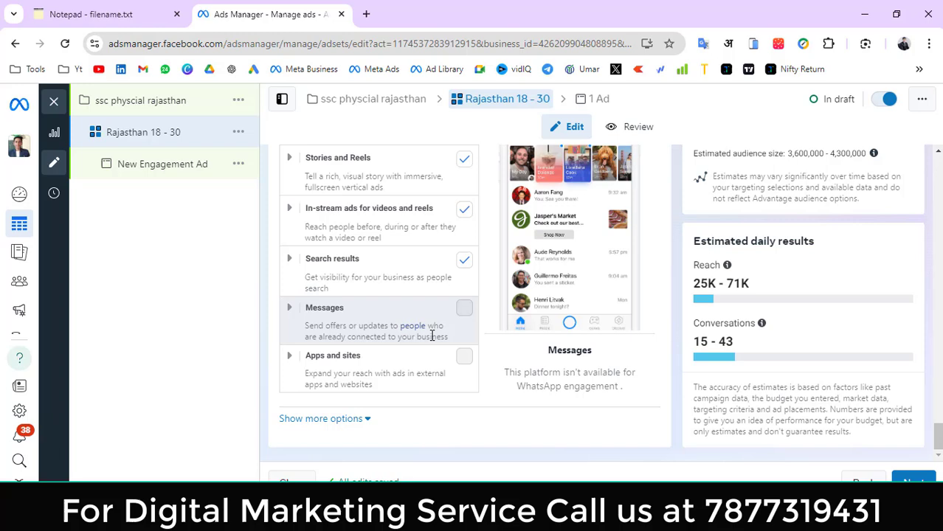
Expand the additional placement options and review the device, skippable ads, and brand safety and suitability settings.
click(333, 421)
scroll(393, 358, down, 4)
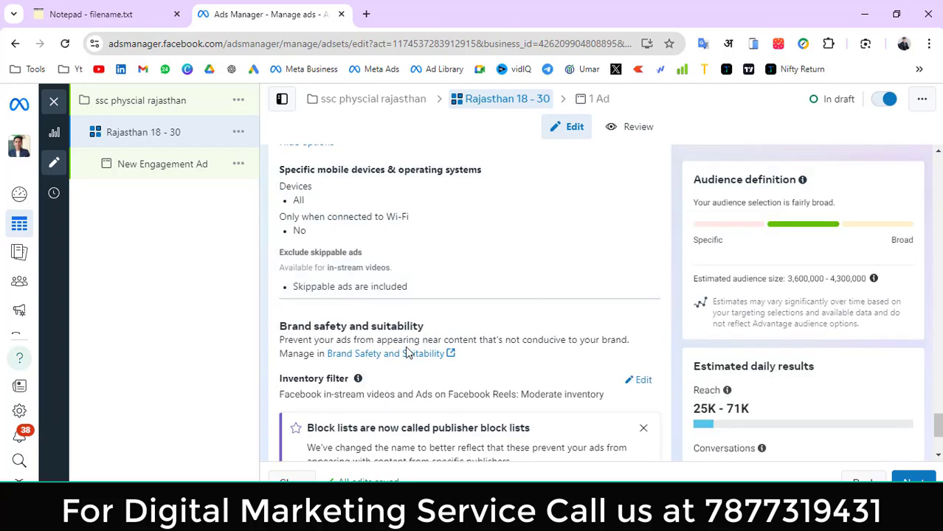
scroll(406, 332, down, 2)
scroll(417, 334, up, 5)
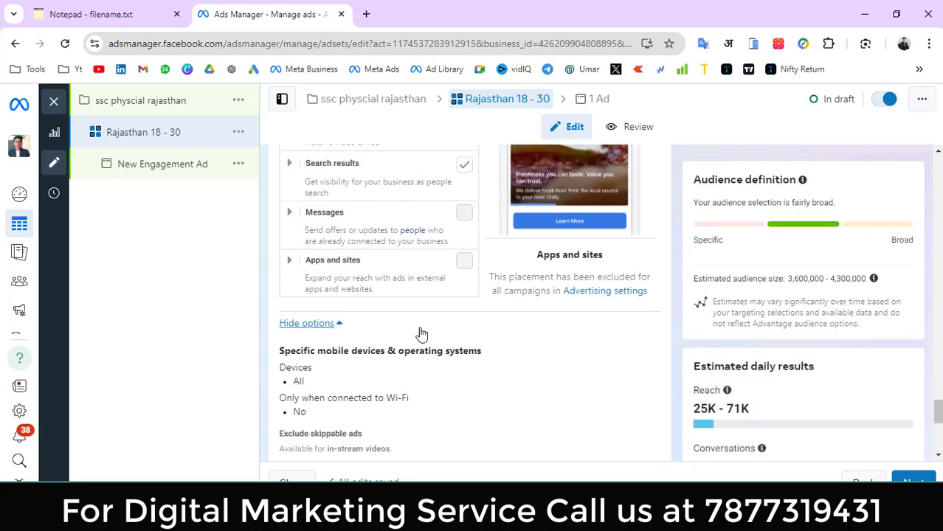
scroll(419, 334, up, 3)
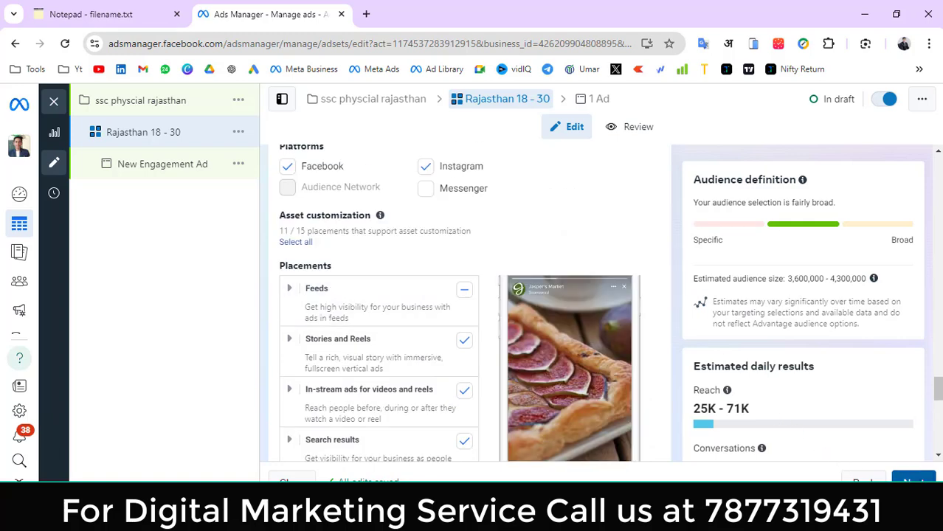
Continue to the ad level and rename the new engagement ad as "video".
click(915, 476)
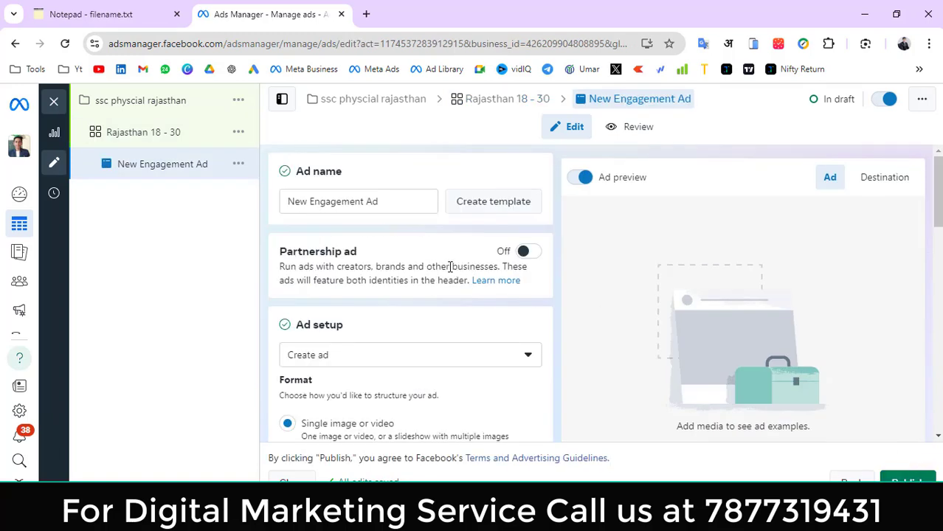
click(359, 201)
drag(378, 201, 287, 204)
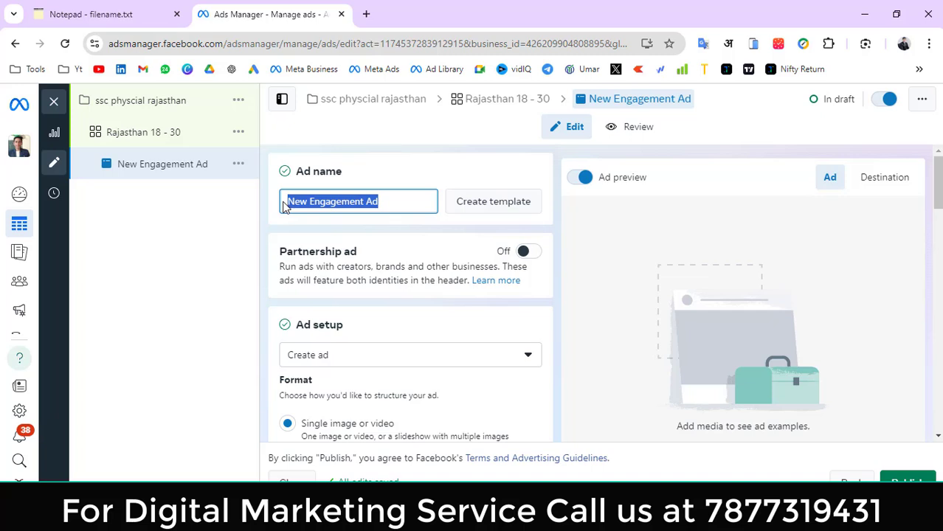
click(397, 204)
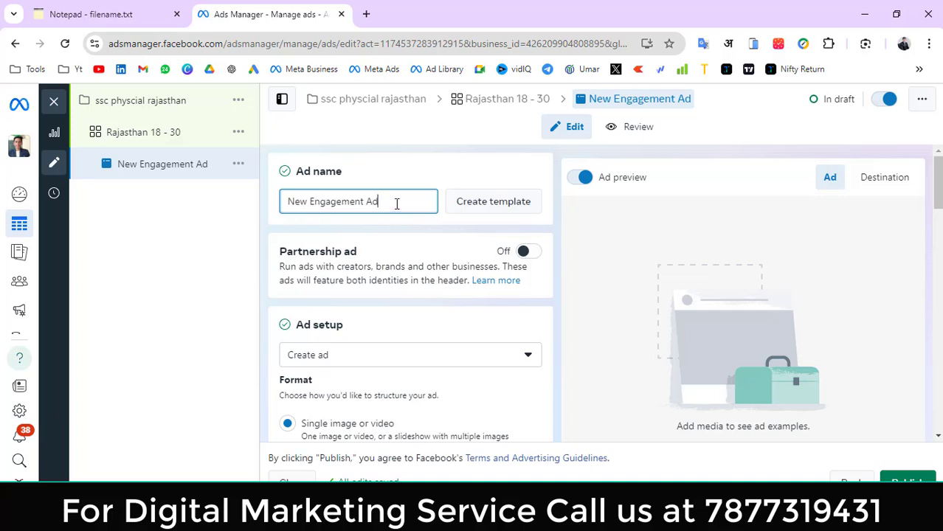
drag(396, 204, 282, 209)
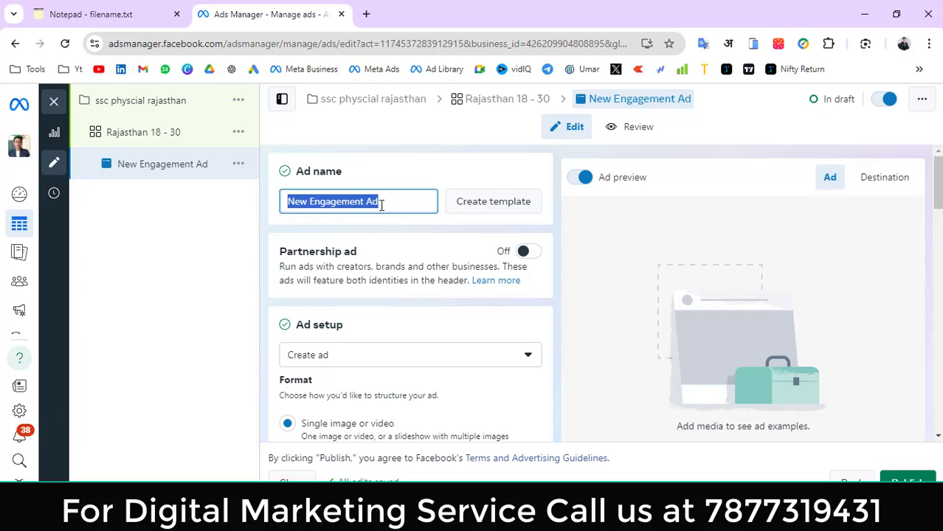
drag(379, 203, 274, 206)
drag(389, 204, 267, 206)
text(vide)
key(BackSpace)
key(BackSpace)
key(BackSpace)
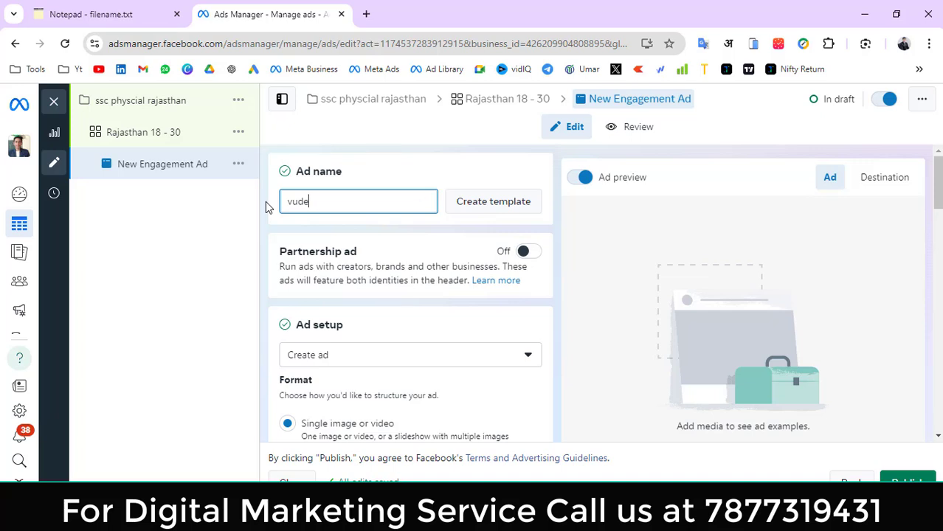
text(ideo)
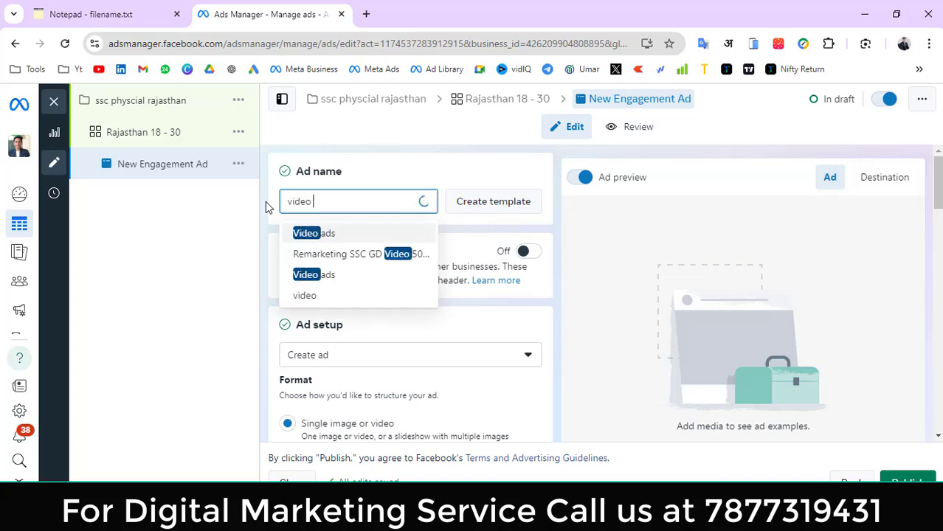
click(267, 206)
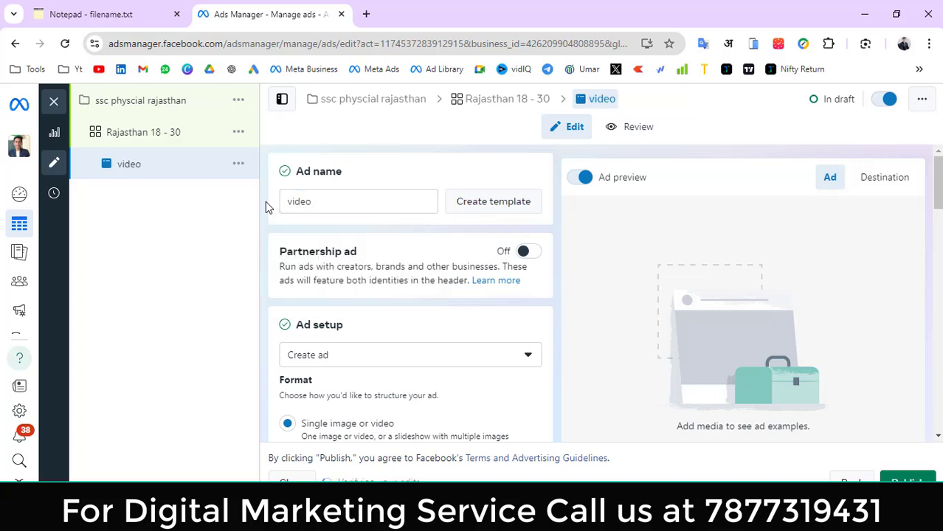
click(327, 205)
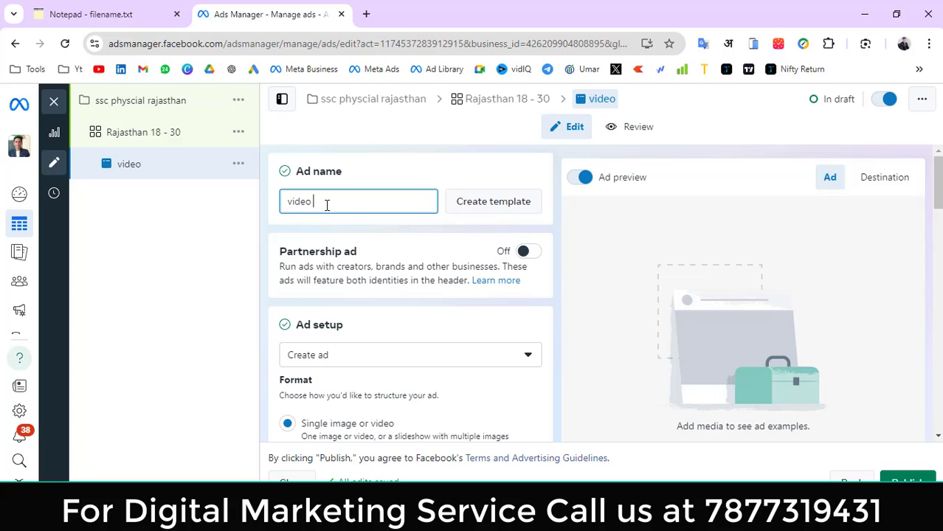
Turn off multi-advertiser ads in the ad setup, keeping the single image or video format.
scroll(327, 205, down, 3)
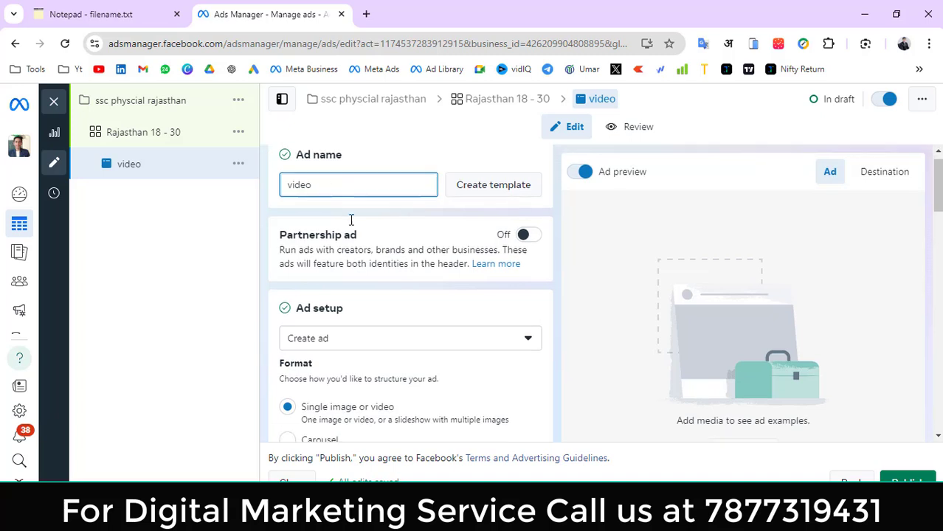
scroll(450, 243, up, 1)
scroll(454, 249, up, 1)
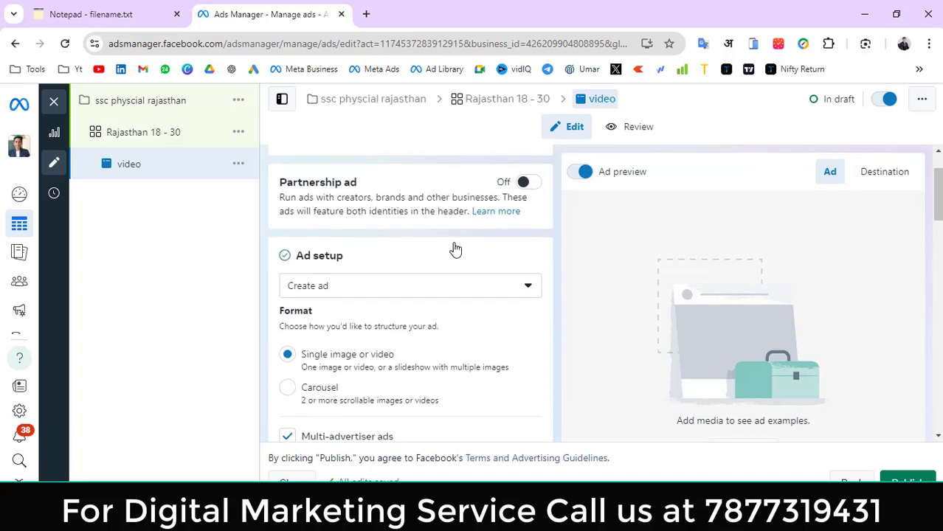
scroll(454, 249, down, 2)
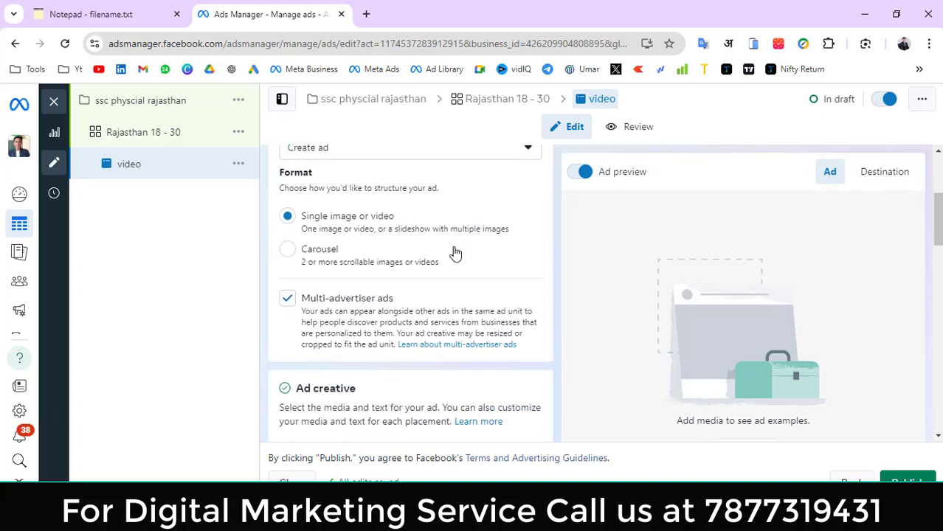
click(288, 300)
scroll(384, 293, down, 1)
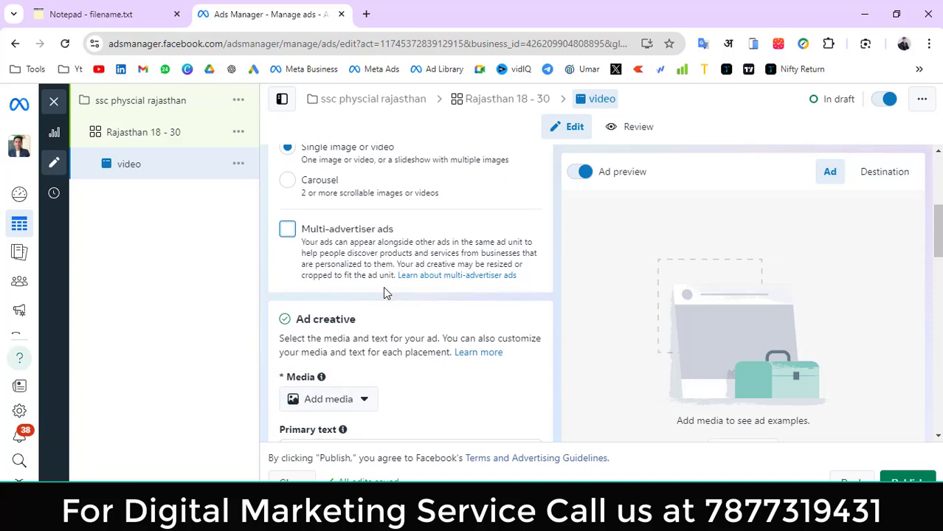
scroll(384, 293, down, 1)
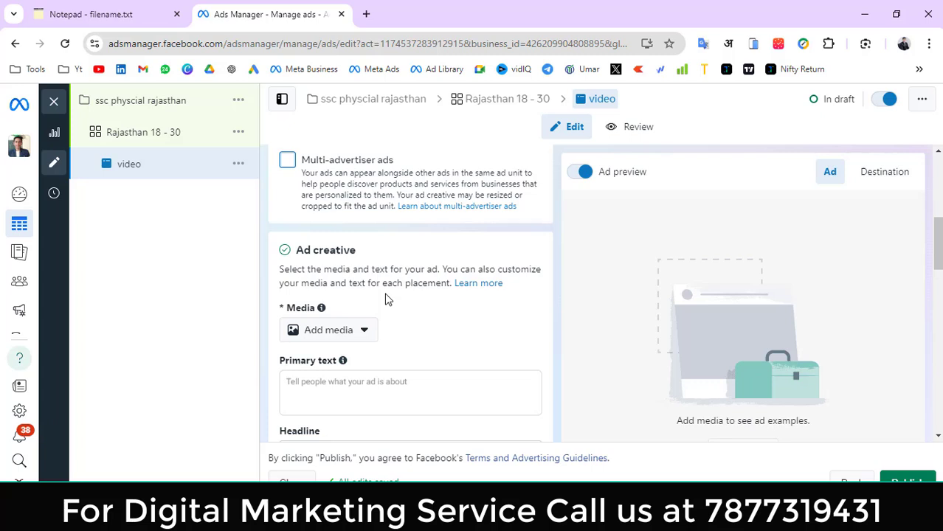
click(330, 333)
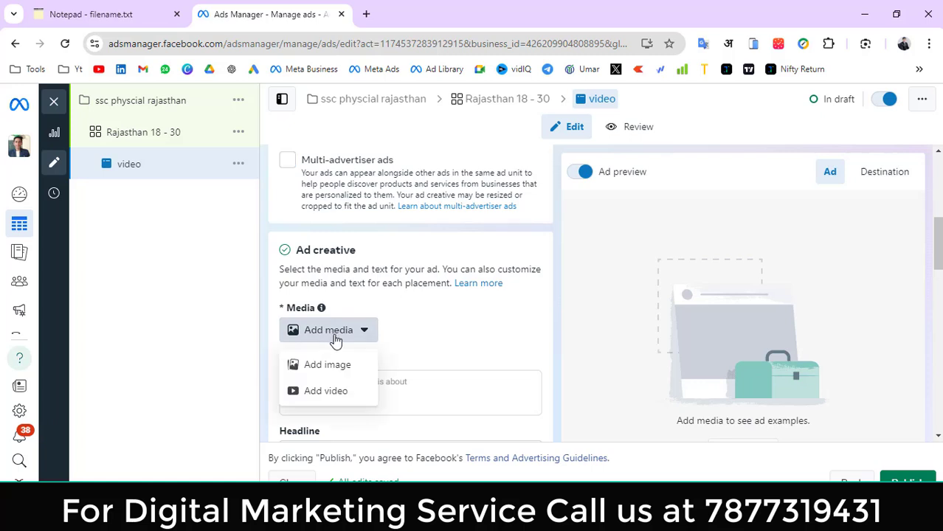
click(336, 392)
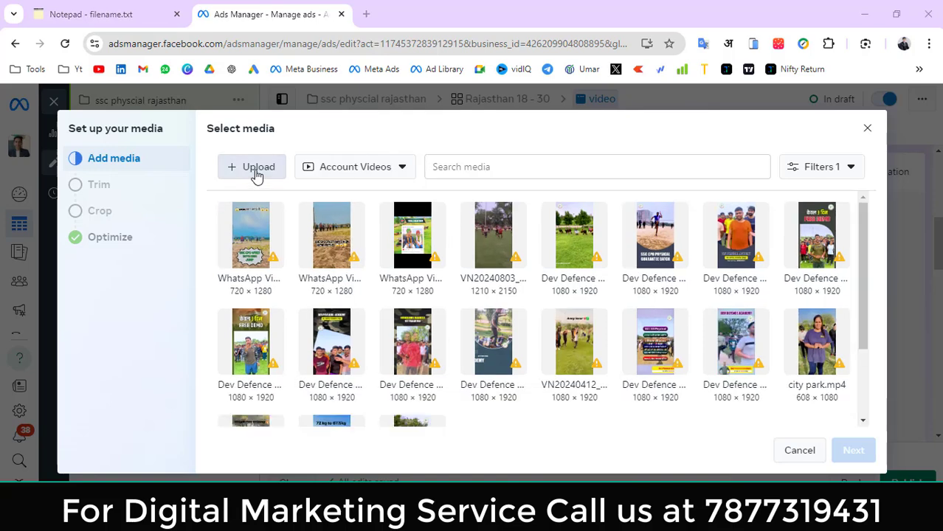
click(257, 170)
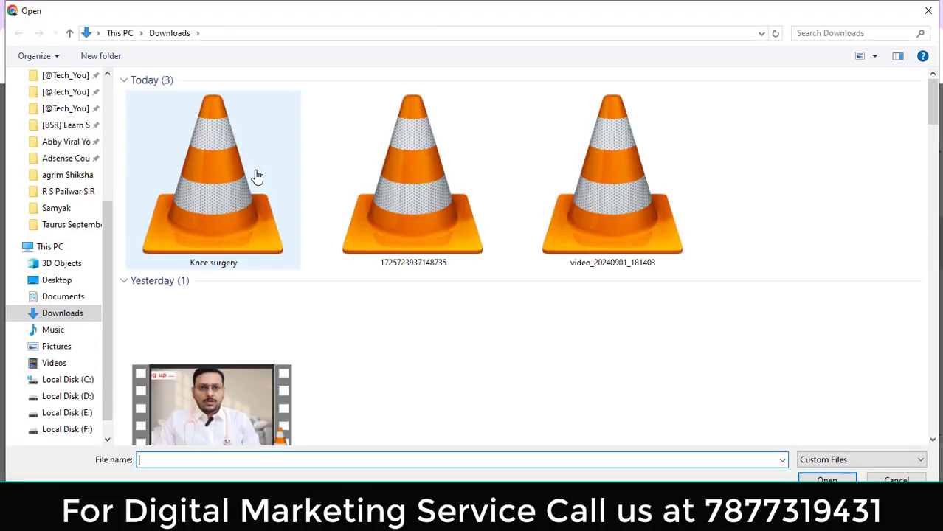
click(413, 184)
click(827, 481)
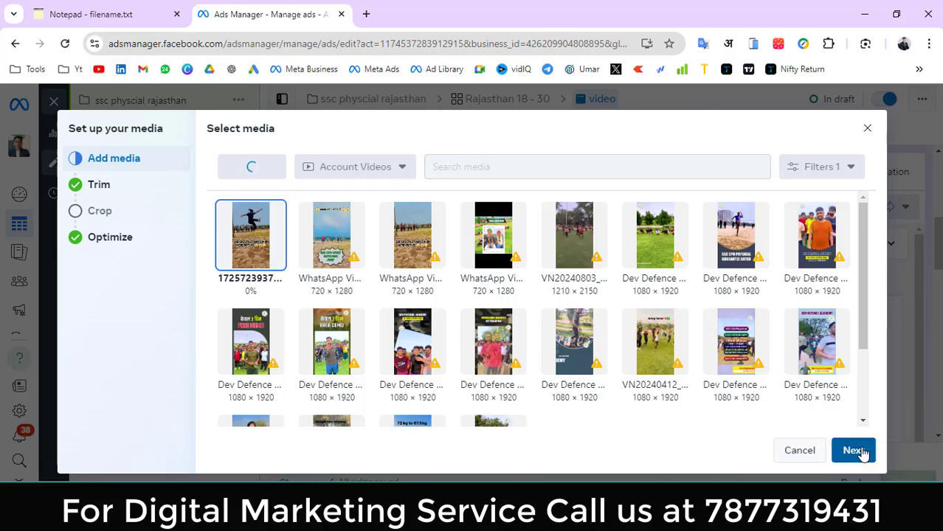
click(854, 451)
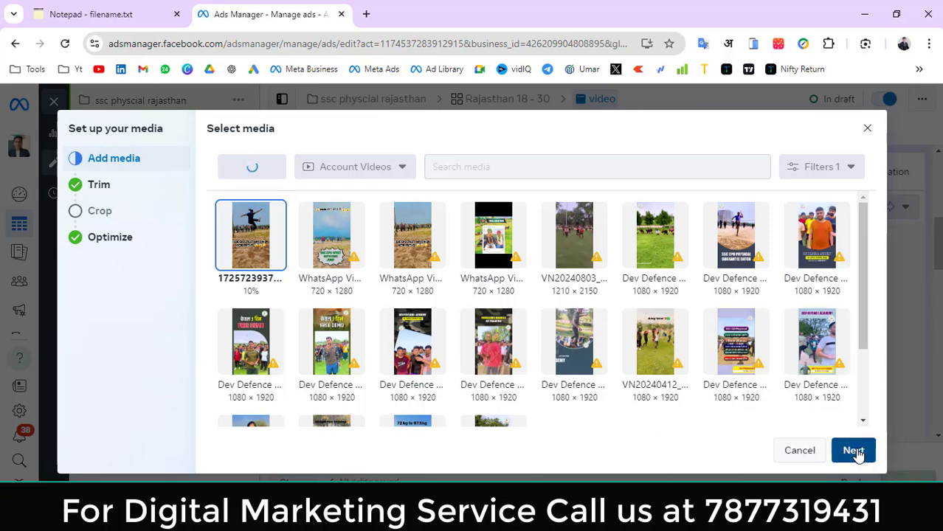
click(854, 451)
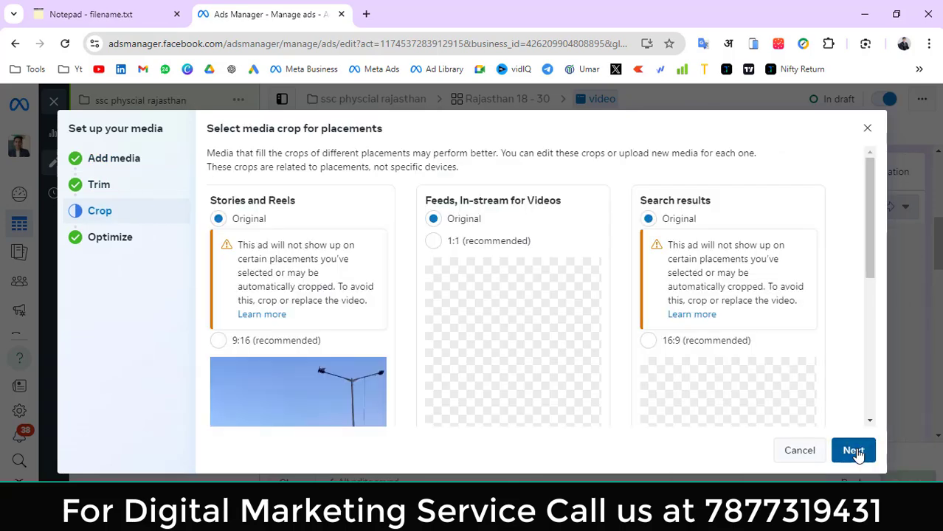
Review the placement crops, keep Original for all of them, and finish the media setup with the default creative optimizations.
scroll(307, 268, down, 2)
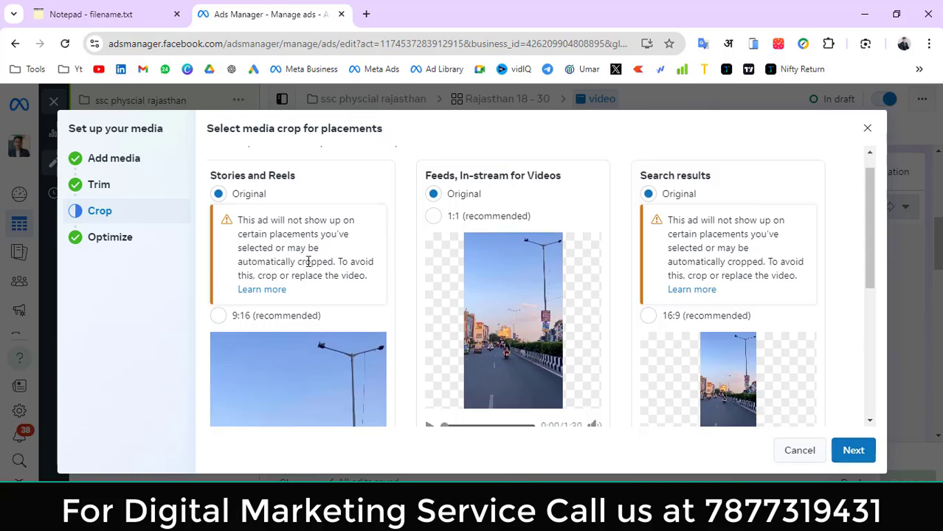
scroll(308, 268, up, 2)
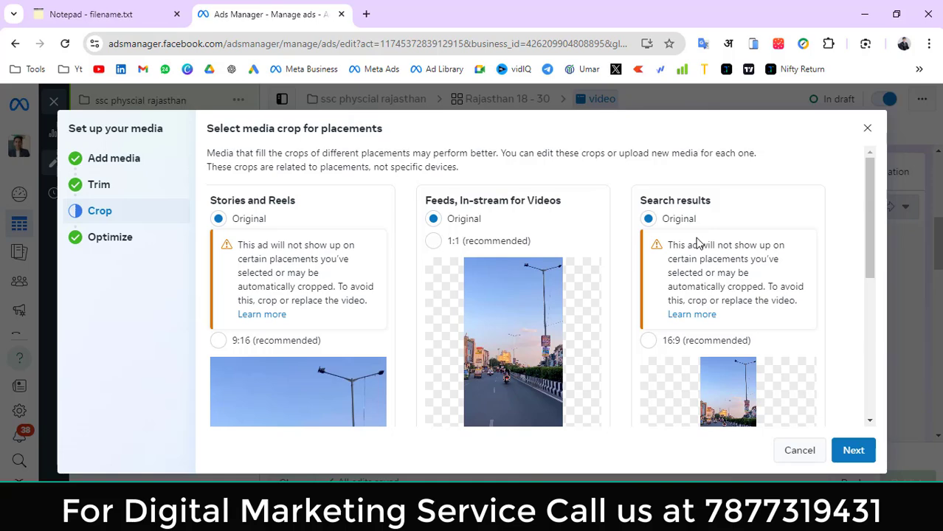
scroll(390, 299, down, 3)
scroll(390, 302, up, 5)
click(854, 451)
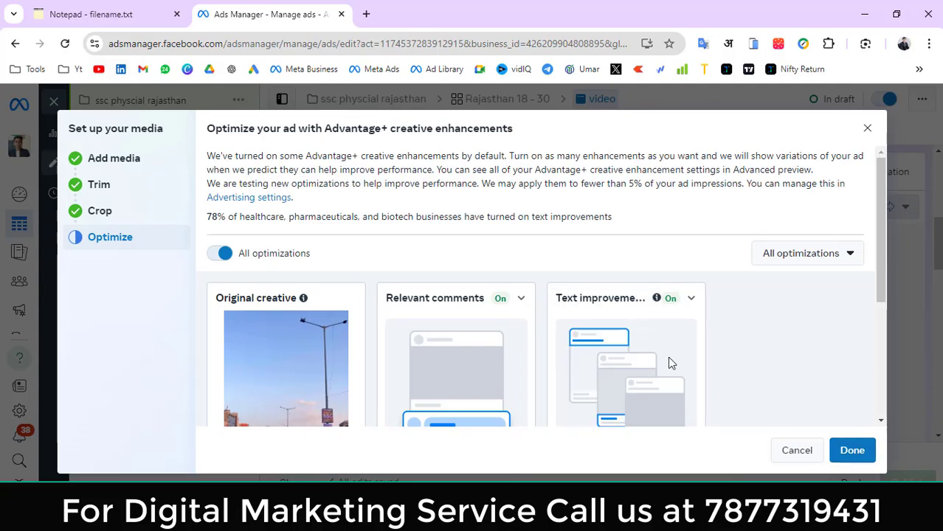
click(853, 450)
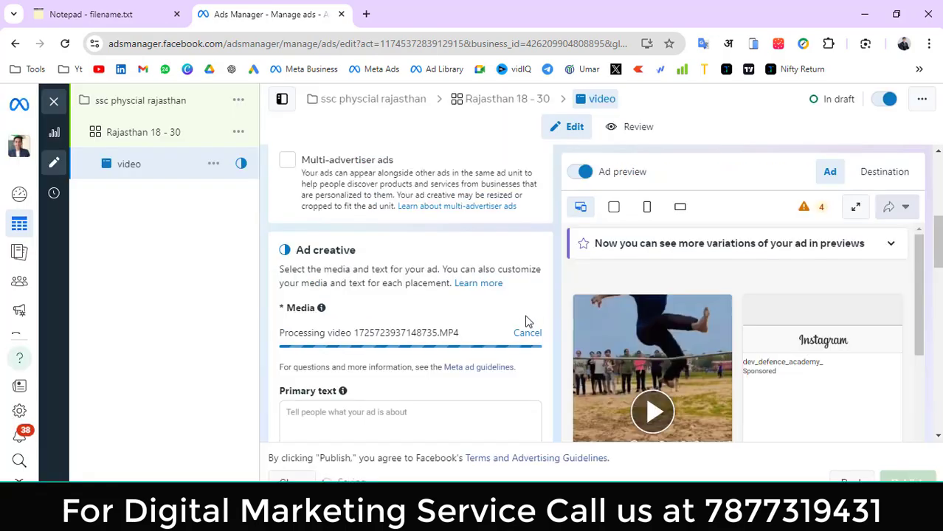
Copy the ad text from "SSC GD & CPO Physical" through "Dev Defense Academy, Jaipur" in the online notepad into the ad's primary text.
scroll(443, 303, down, 2)
click(361, 280)
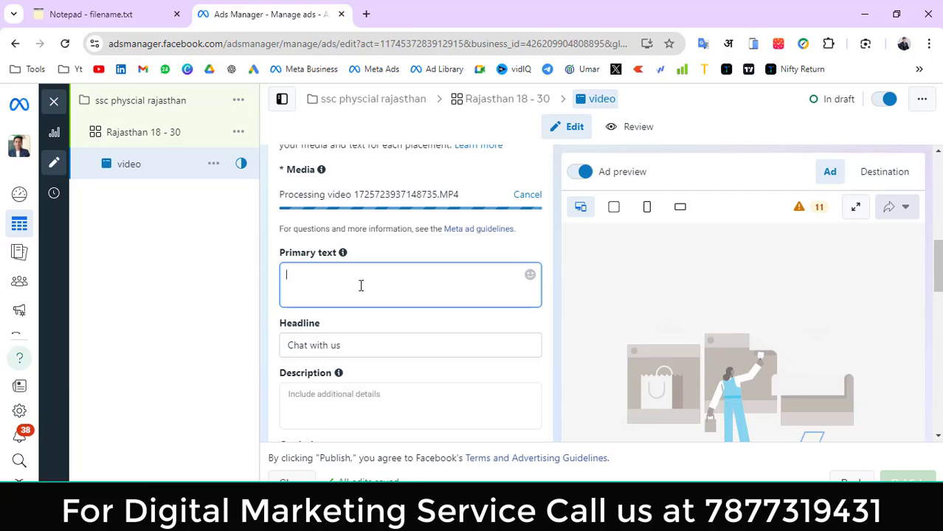
click(96, 14)
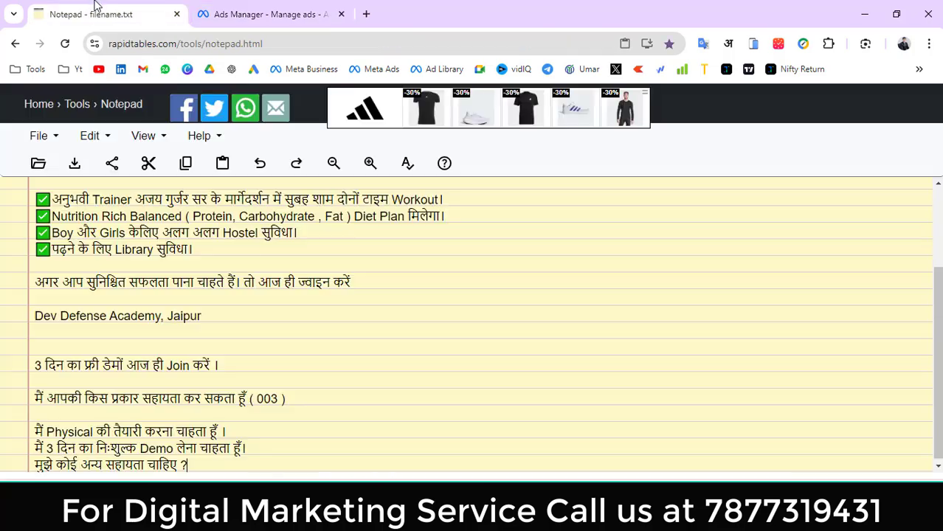
scroll(203, 304, up, 3)
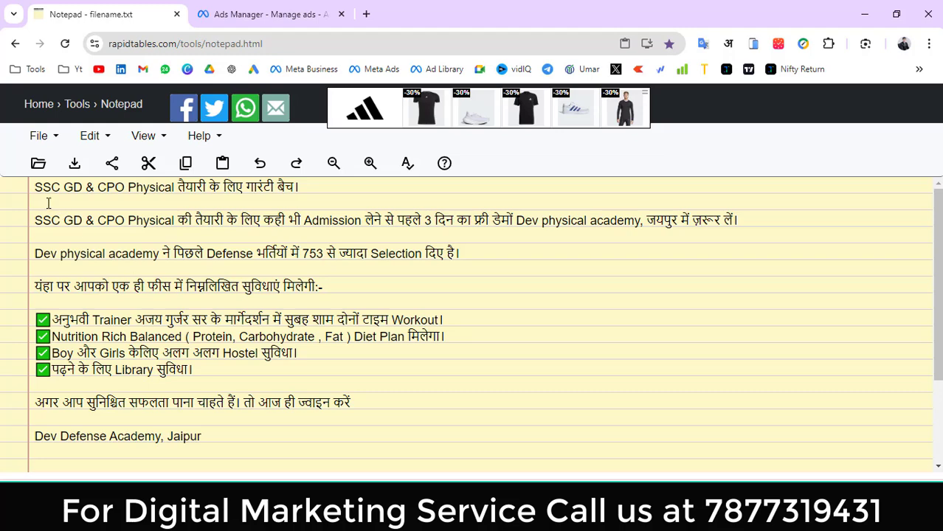
drag(34, 187, 211, 334)
scroll(192, 306, down, 3)
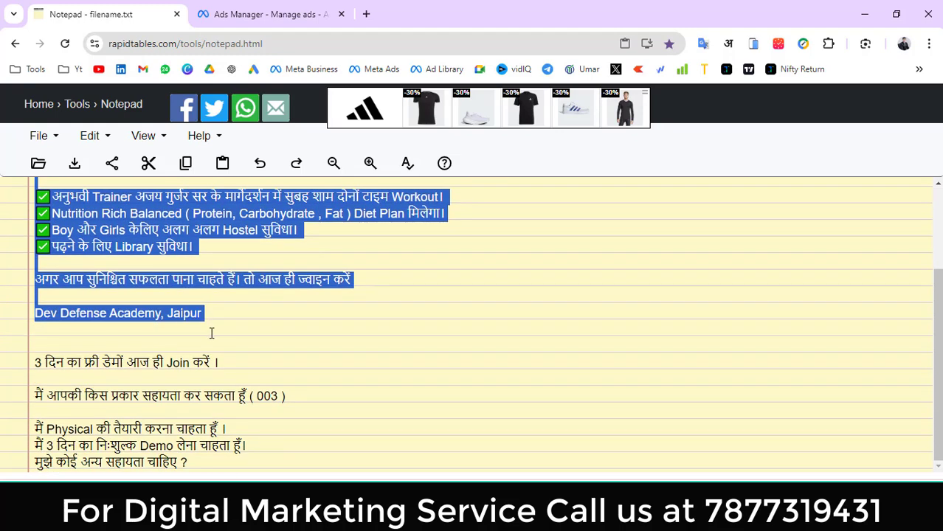
click(238, 3)
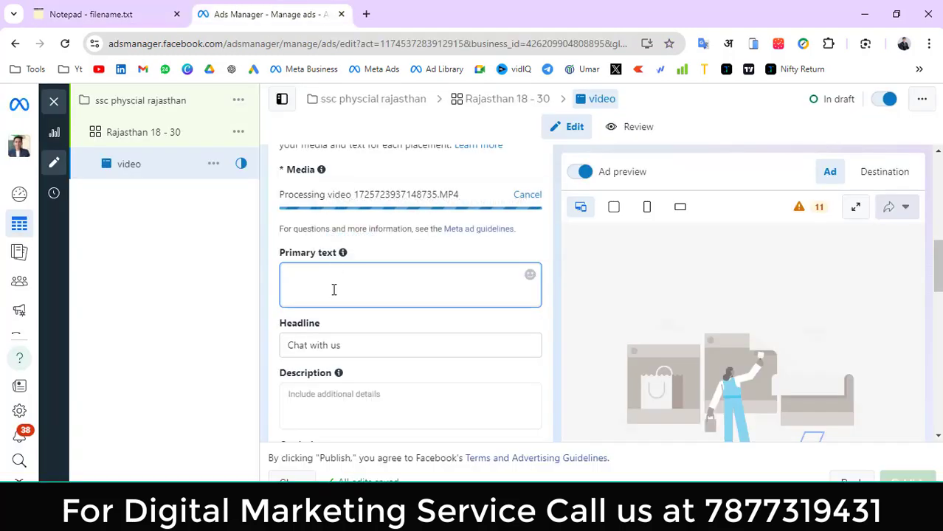
key(ctrl+v)
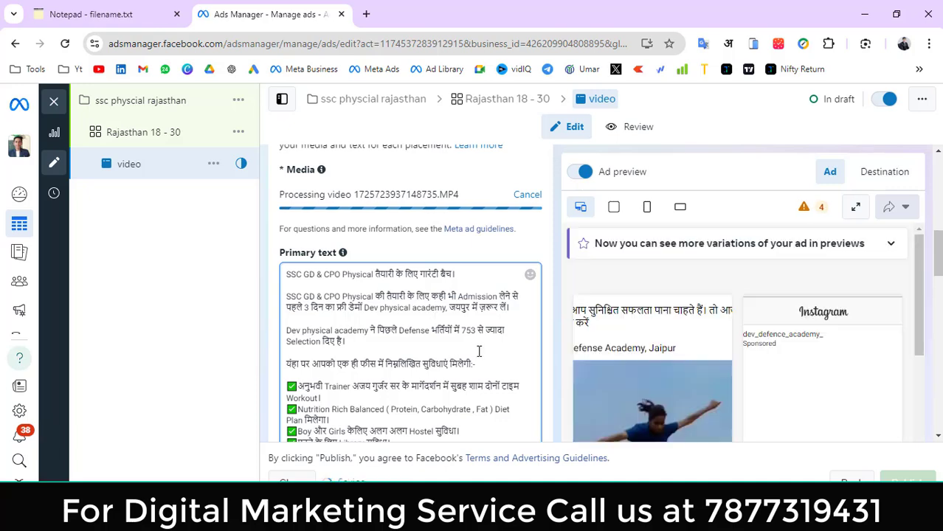
Copy "3 दिन का फ्री डेमों आज ही Join करें ।" from the online notepad into the ad's headline.
scroll(439, 310, down, 2)
click(118, 7)
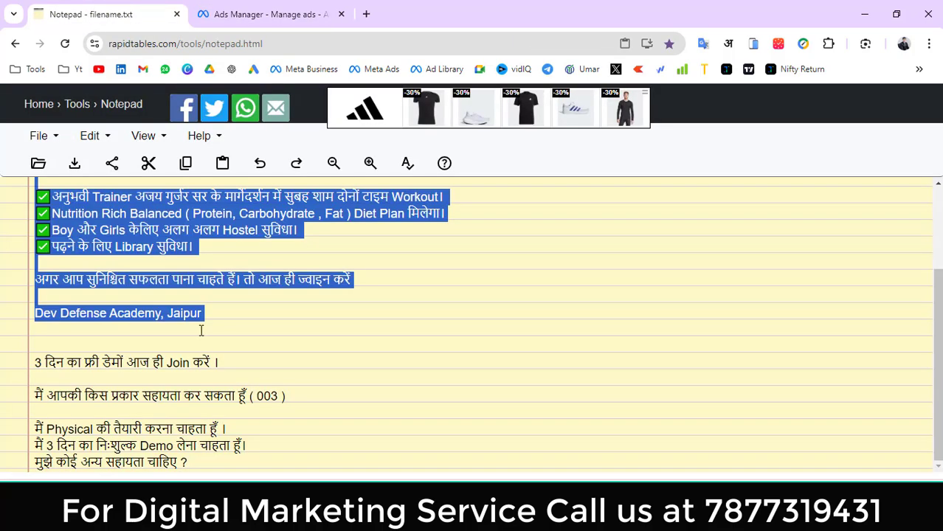
drag(225, 362, 11, 362)
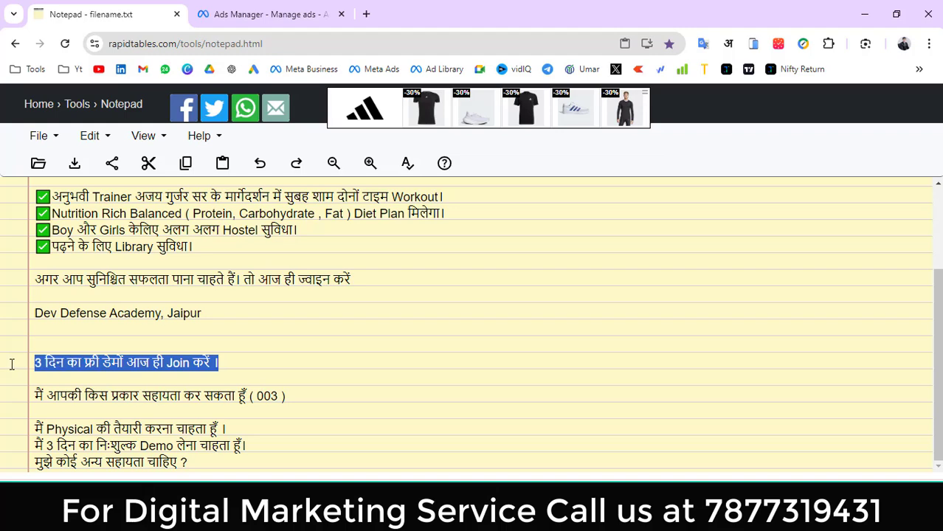
click(310, 11)
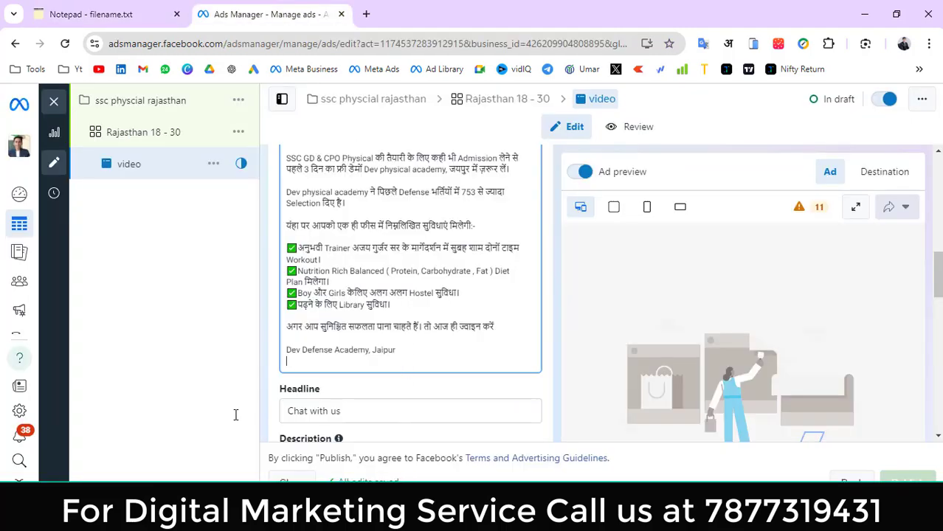
key(Tab)
text(3 दिन का फ्री डेमो आज ही Join करें ।)
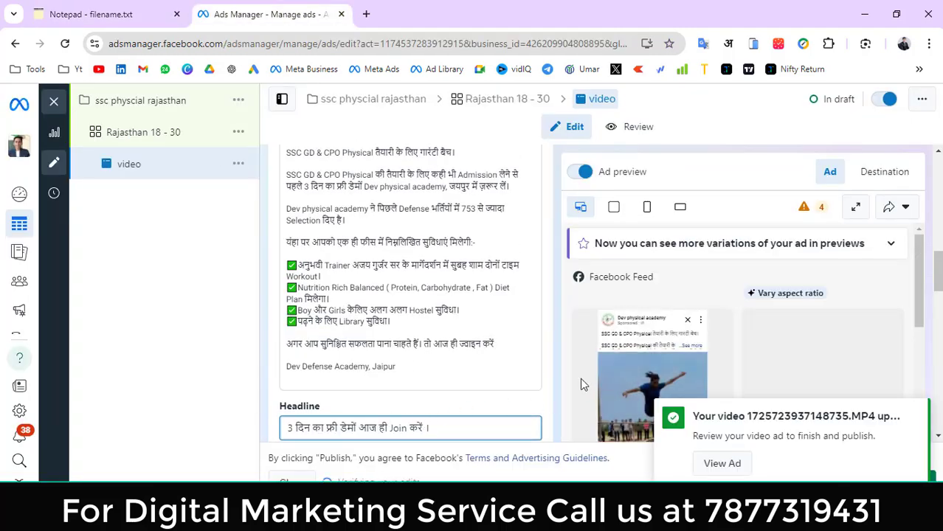
Review the available call-to-action options for the ad, keeping Send WhatsApp message.
scroll(522, 394, down, 4)
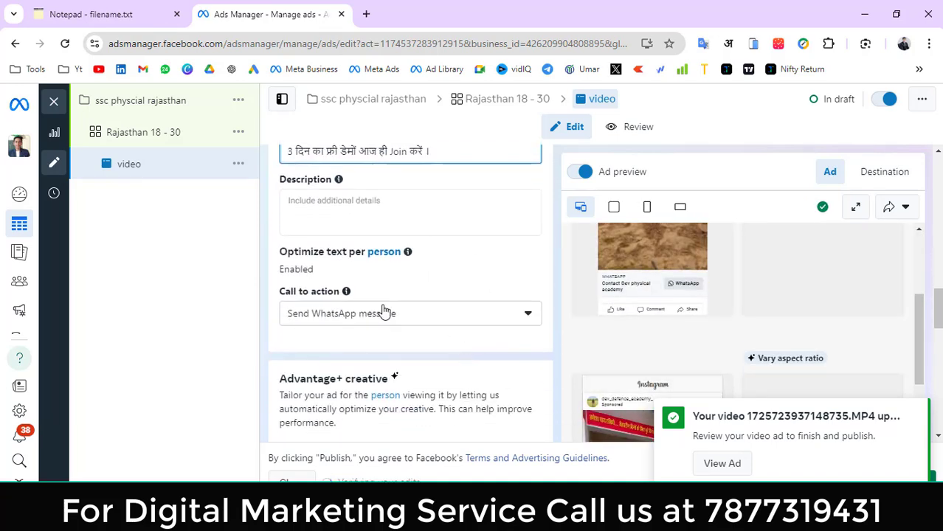
click(376, 314)
click(249, 313)
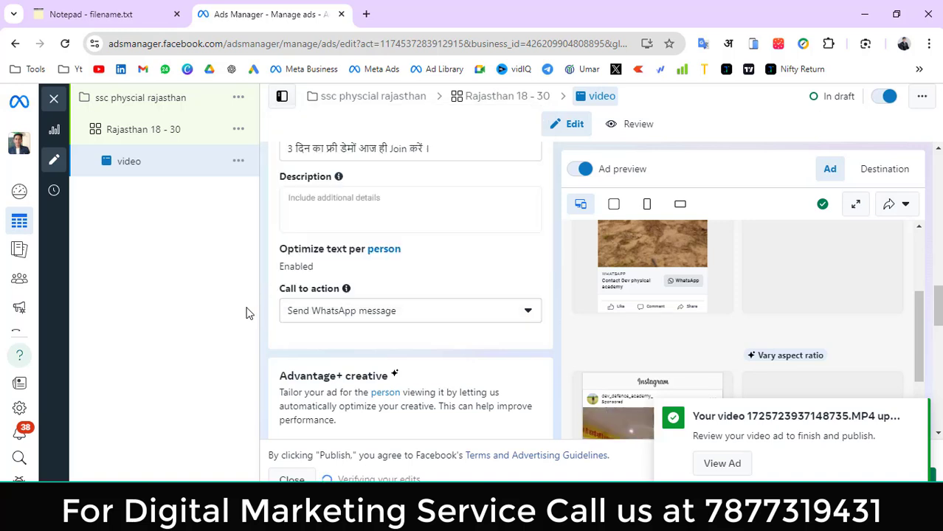
click(335, 313)
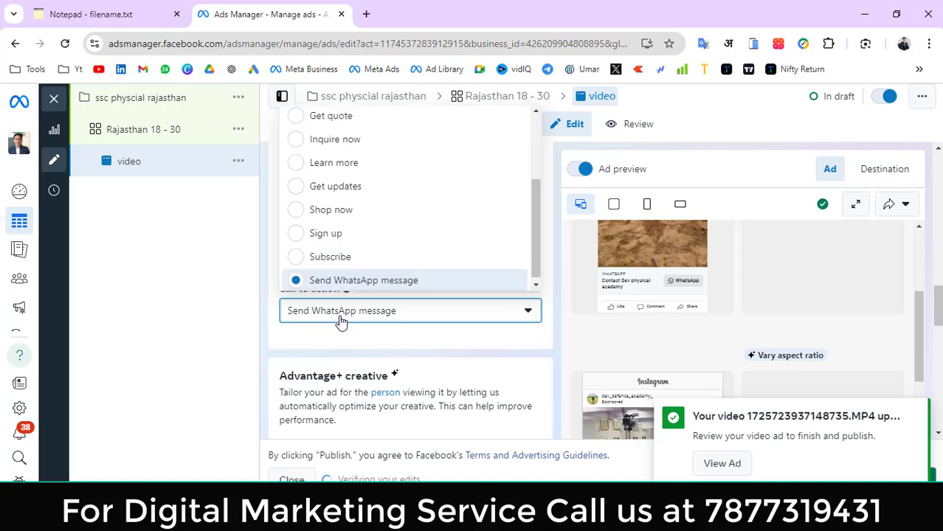
click(351, 338)
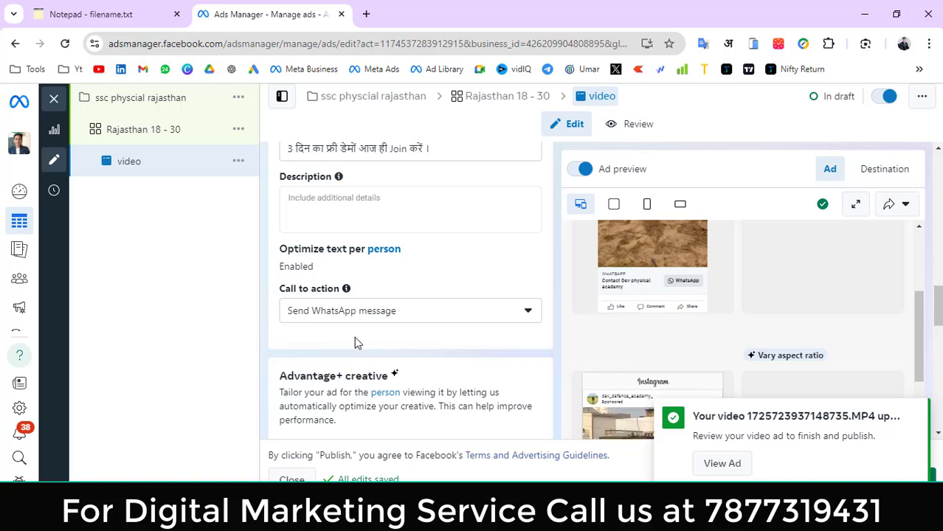
click(351, 320)
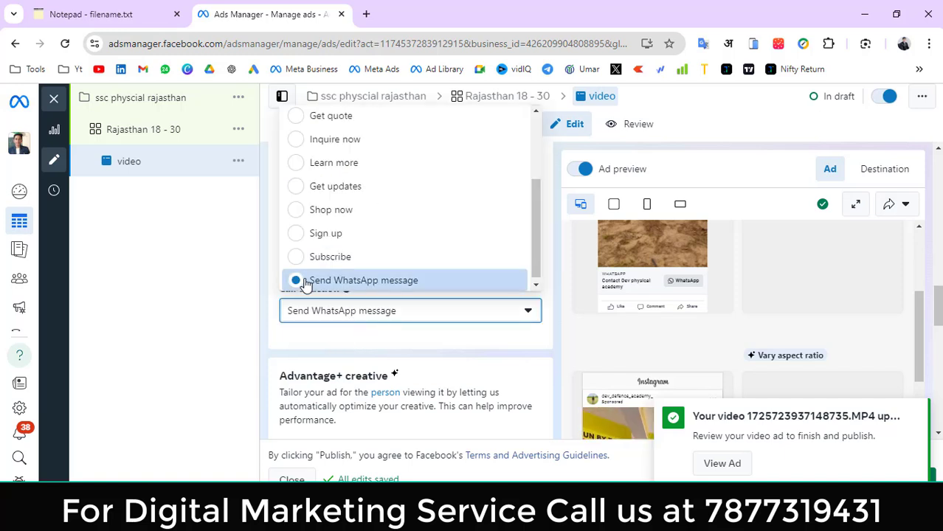
click(317, 343)
Edit the message template and replace its greeting with "मैं आपकी किस प्रकार सहायता कर सकता हूँ ( 003 )" copied from the online notepad.
scroll(436, 321, down, 3)
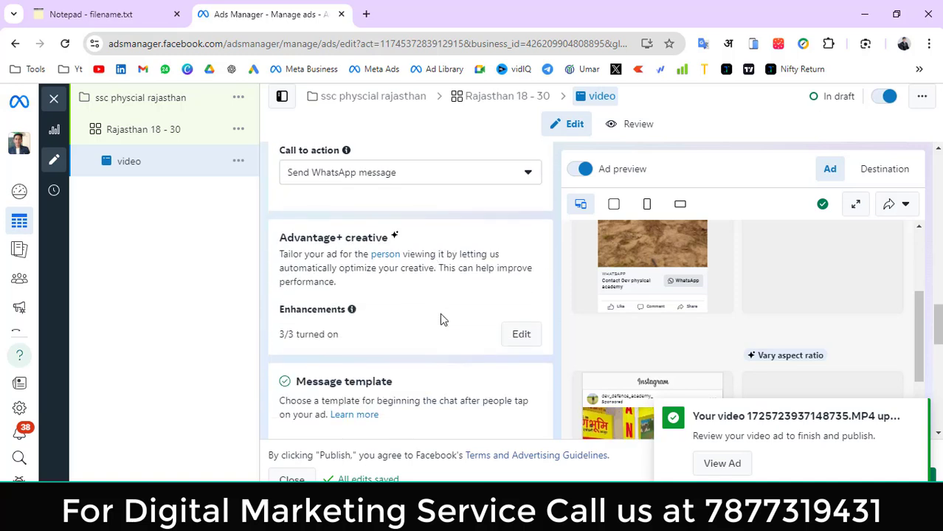
scroll(446, 310, down, 3)
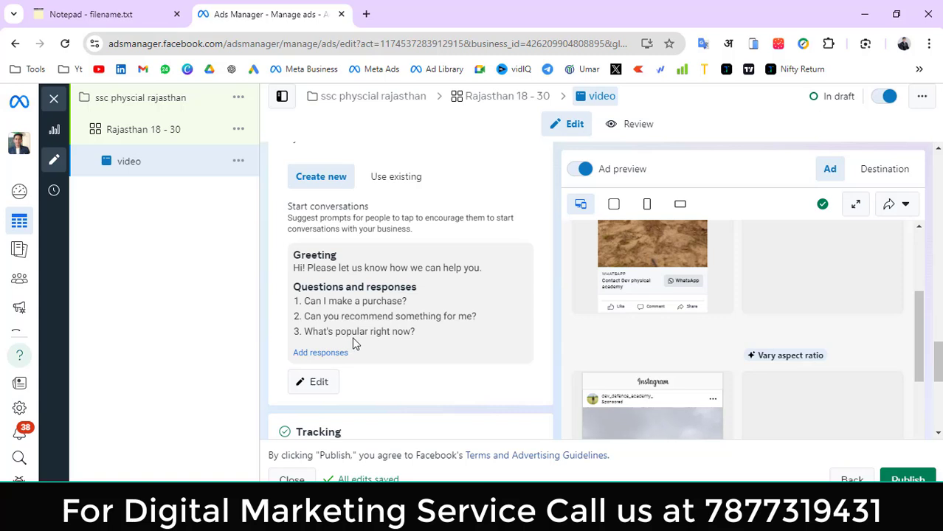
click(318, 382)
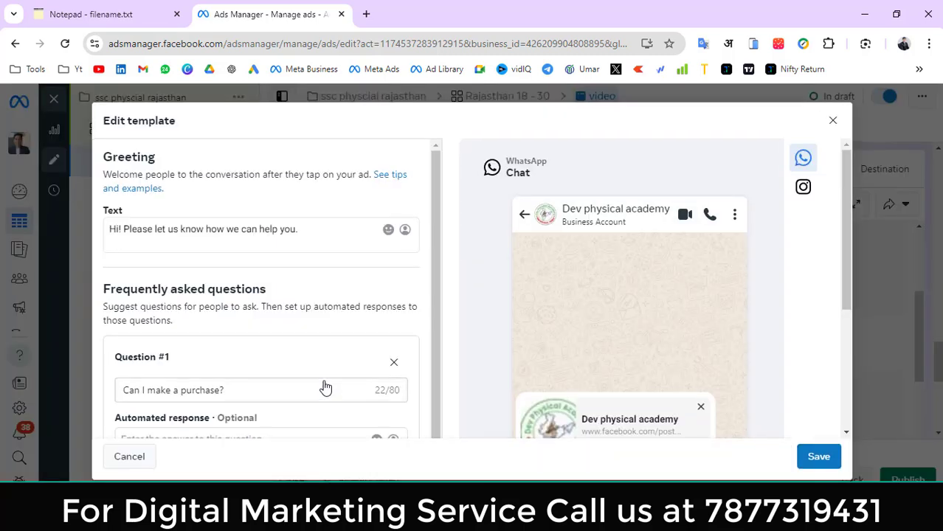
click(125, 14)
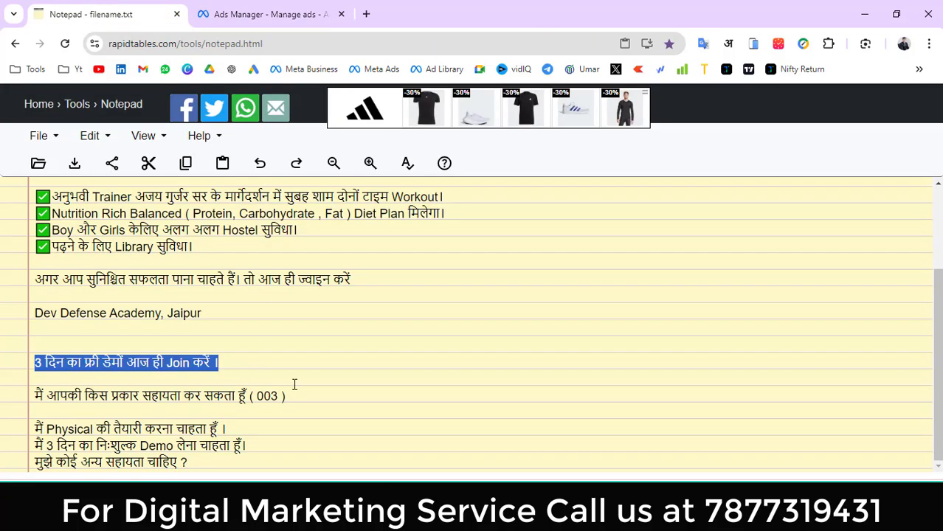
drag(289, 397, 23, 394)
key(ctrl+c)
click(211, 7)
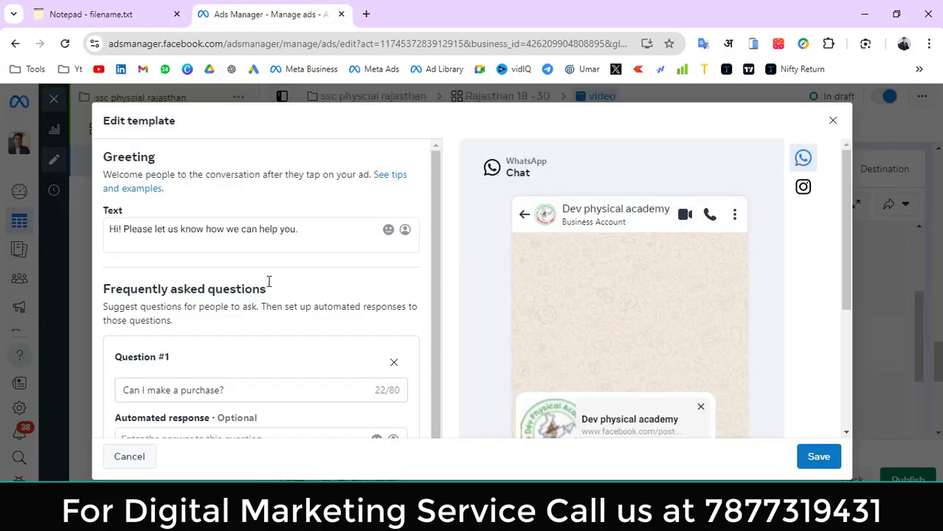
drag(310, 234, 108, 234)
key(ctrl+v)
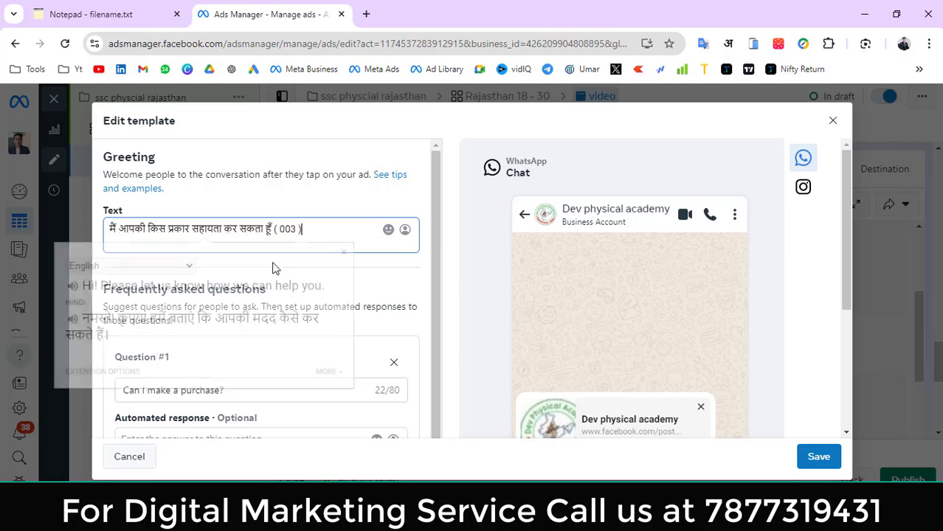
Check the WhatsApp chat preview and replace question 1 with "मैं Physical की तैयारी करना चाहता हूँ ।" from the online notepad.
scroll(537, 312, down, 5)
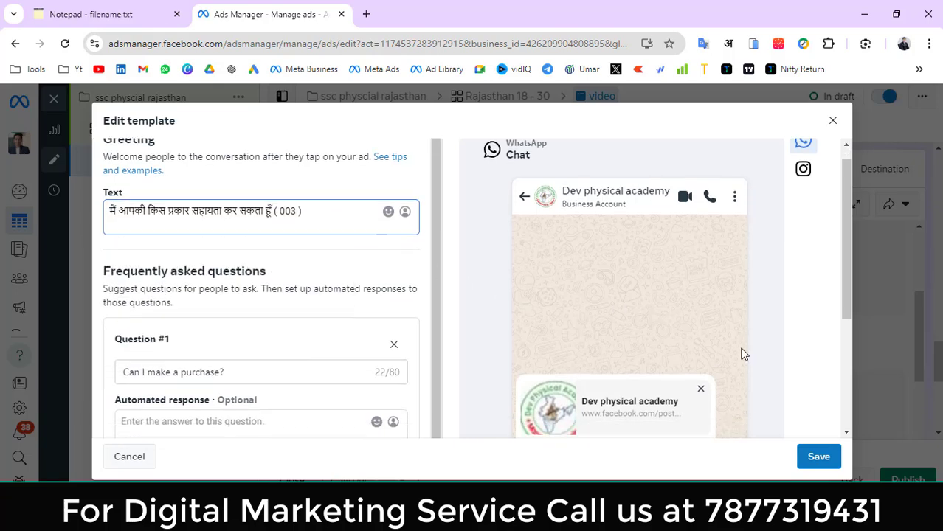
scroll(623, 332, up, 5)
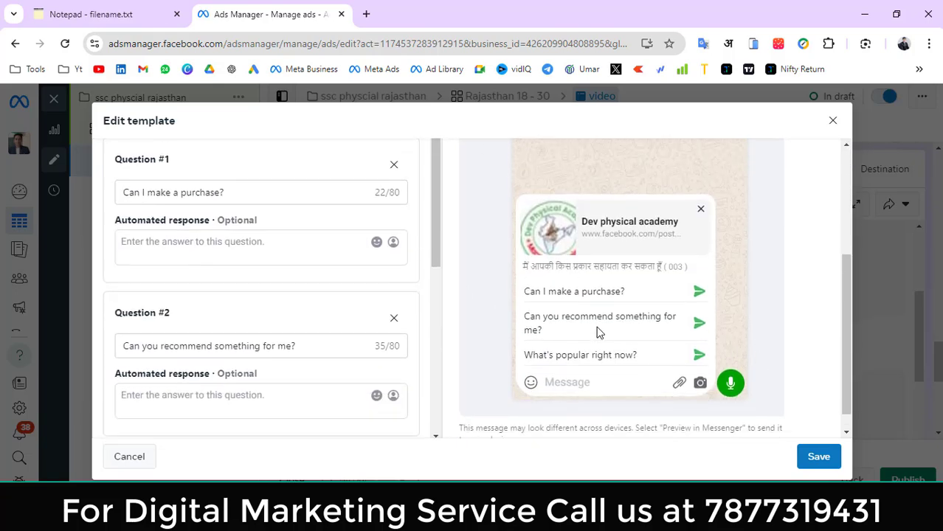
click(54, 6)
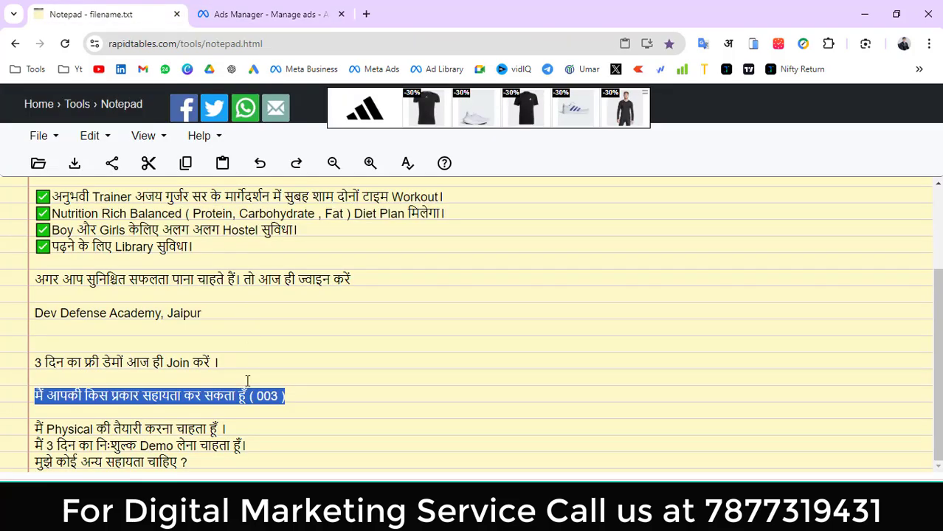
drag(264, 425, 12, 428)
key(ctrl+c)
click(246, 2)
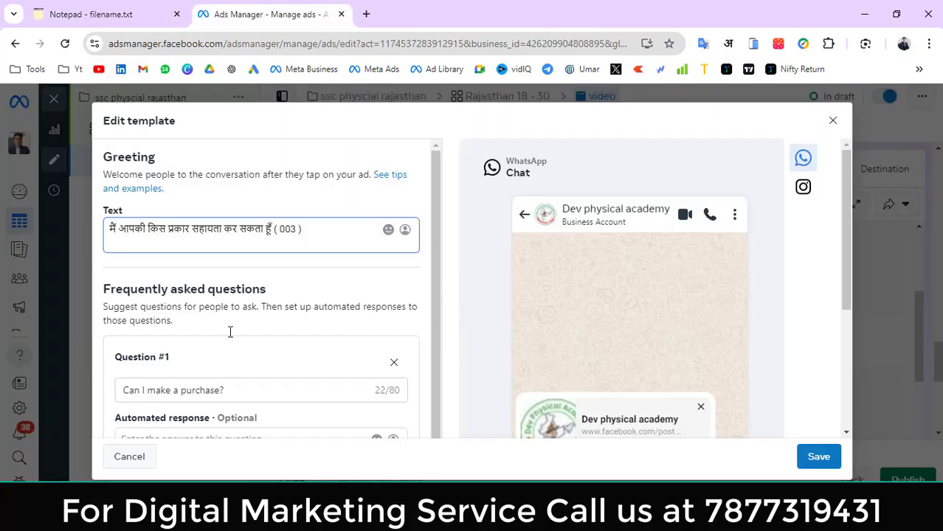
drag(232, 389, 118, 393)
key(ctrl+v)
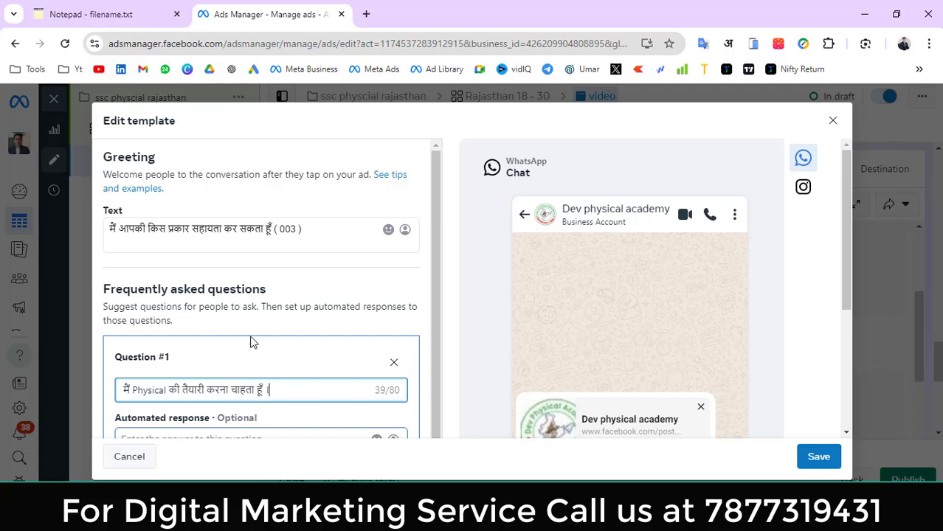
Replace question 2 with "मैं 3 दिन का निःशुल्क Demo लेना चाहता हूँ।" and question 3 with "मुझे कोई अन्य सहायता चाहिए ?" from the online notepad.
click(122, 13)
mouse_move(255, 446)
mouse_down()
mouse_move(145, 446)
mouse_move(35, 428)
mouse_move(255, 446)
mouse_up()
key(ctrl+c)
click(35, 435)
click(265, 14)
scroll(288, 419, down, 2)
scroll(288, 419, down, 1)
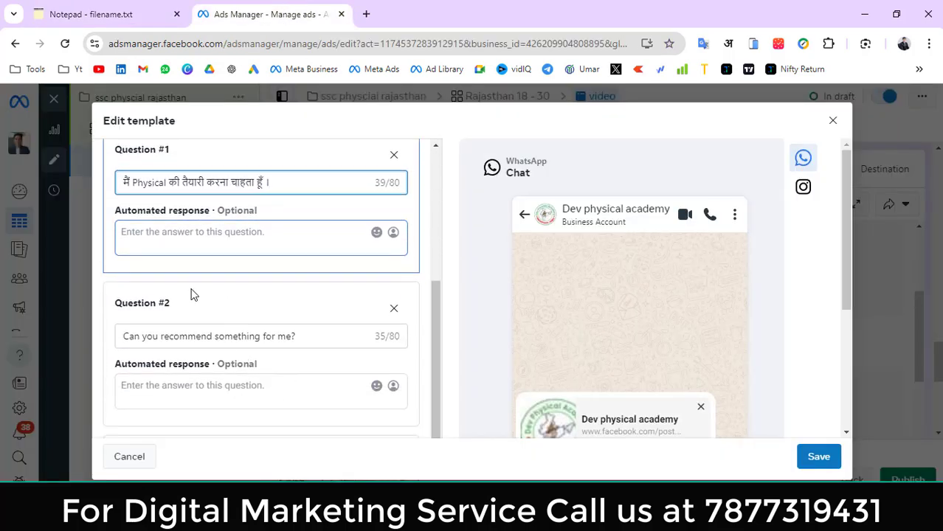
click(180, 335)
key(ctrl+a)
key(ctrl+v)
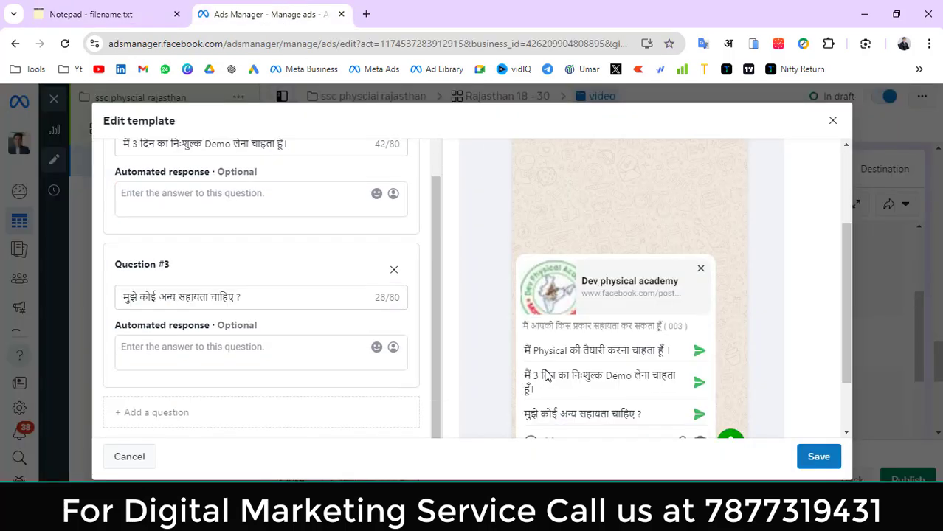
scroll(548, 369, down, 2)
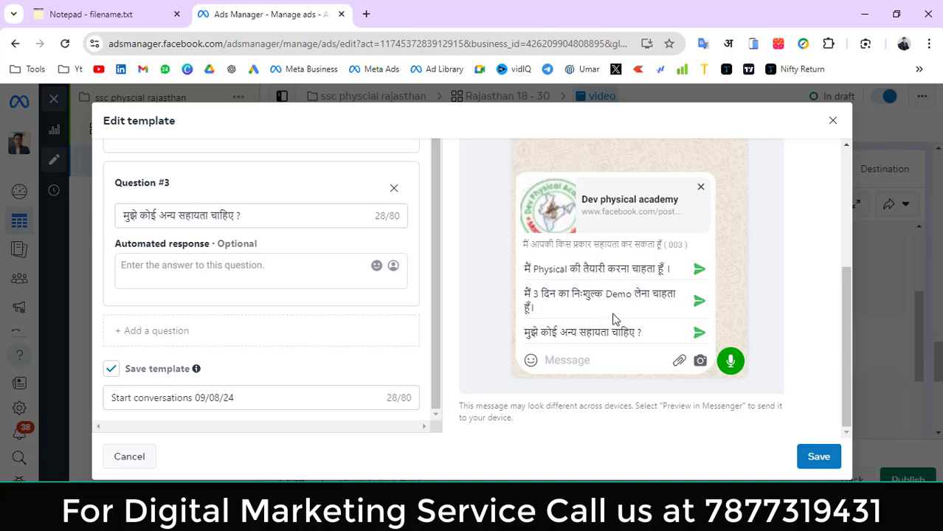
Look over the optional automated response fields of the three questions and the ( 003 ) code in the greeting.
click(237, 268)
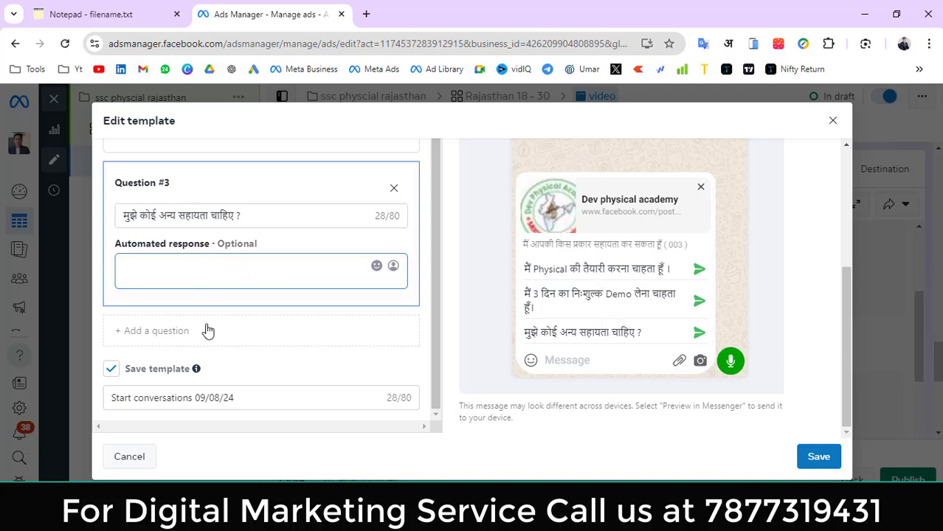
scroll(172, 312, up, 2)
click(153, 259)
scroll(198, 293, up, 2)
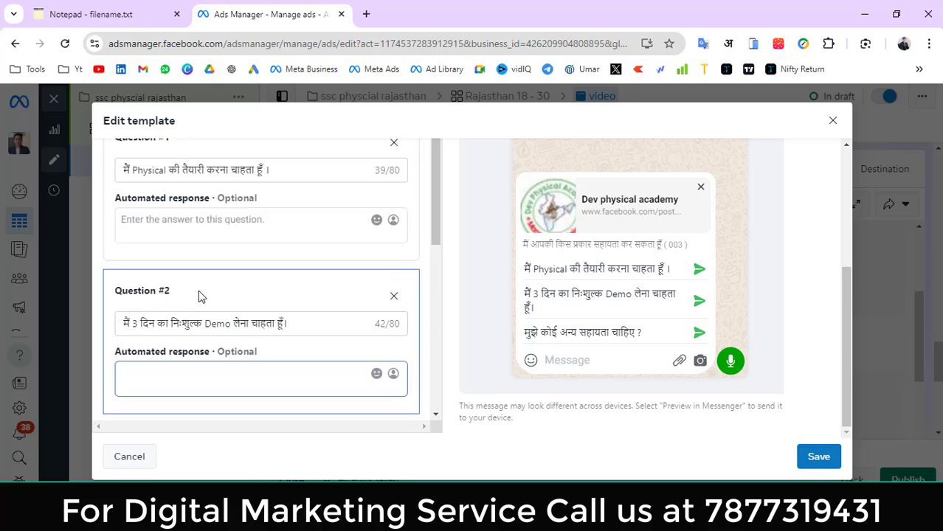
click(190, 228)
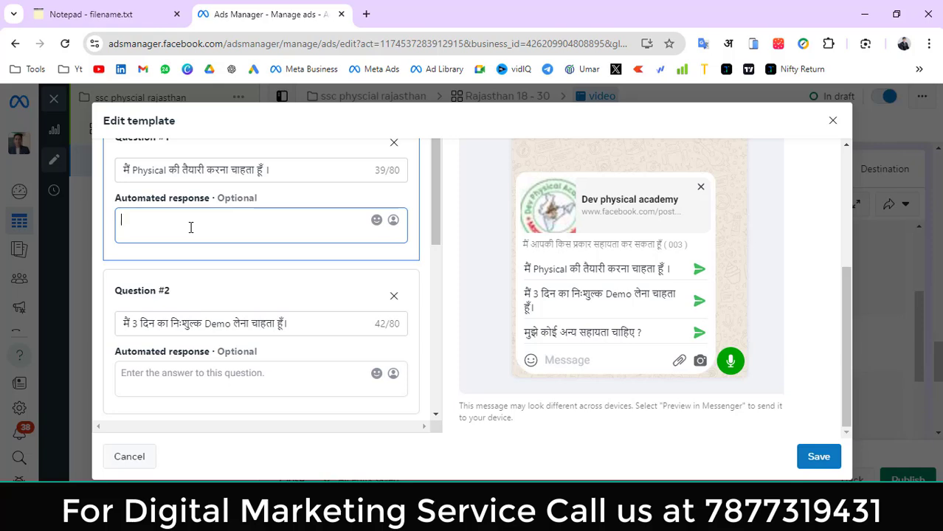
scroll(190, 227, up, 3)
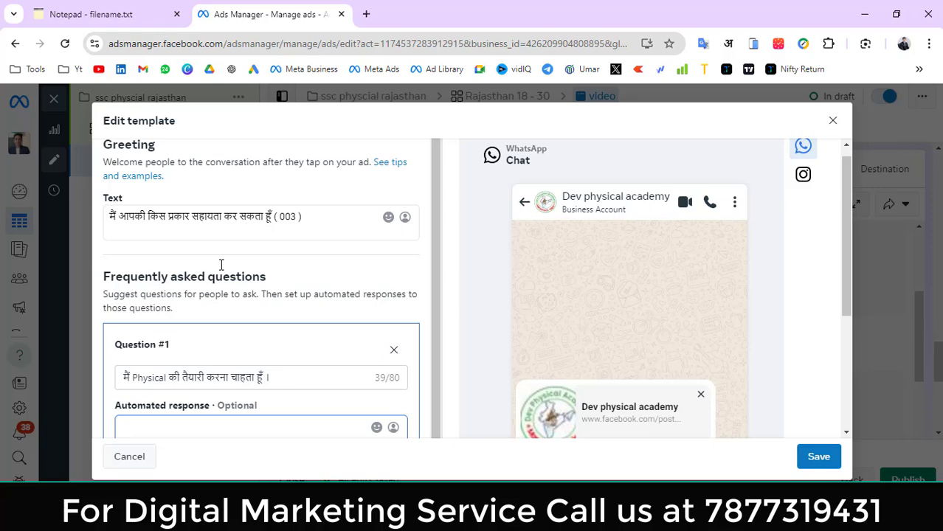
drag(303, 218, 279, 225)
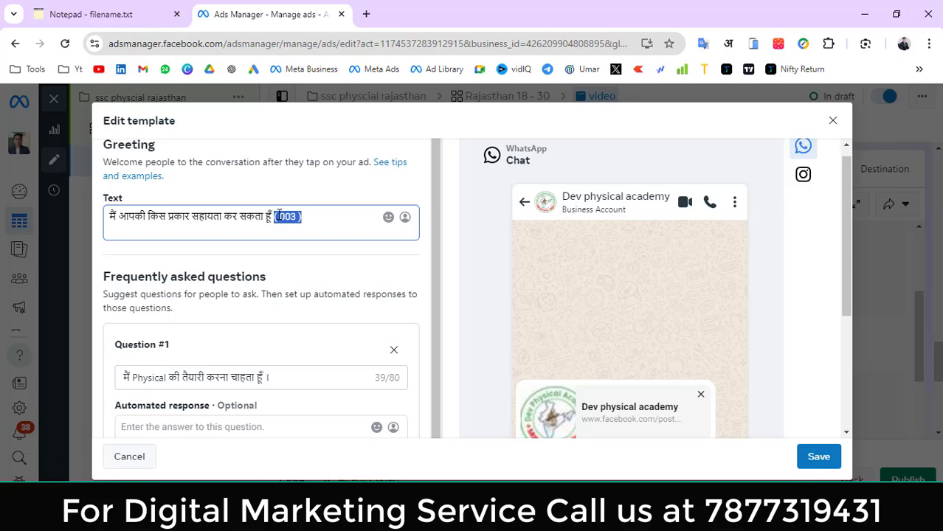
click(296, 217)
Save the message template under the name "ssc" and expand its full list of questions to check them.
scroll(346, 286, down, 5)
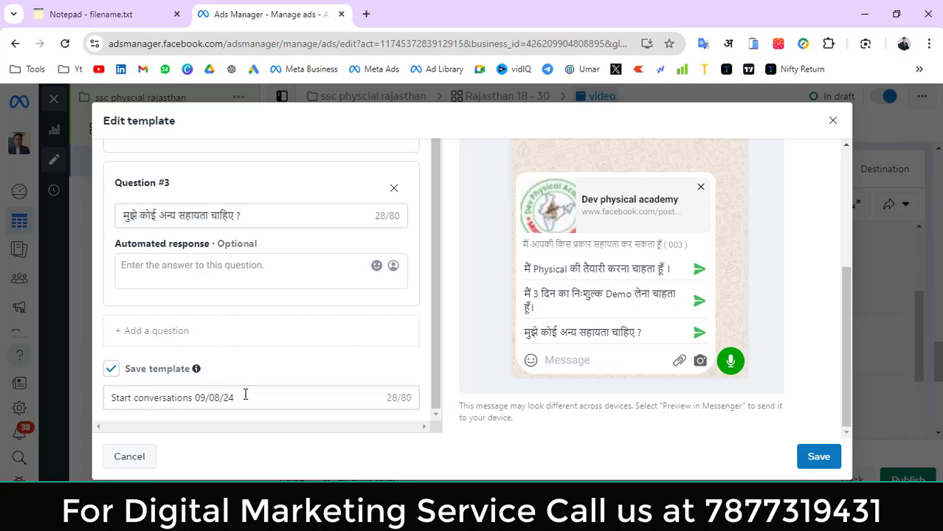
drag(246, 395, 102, 403)
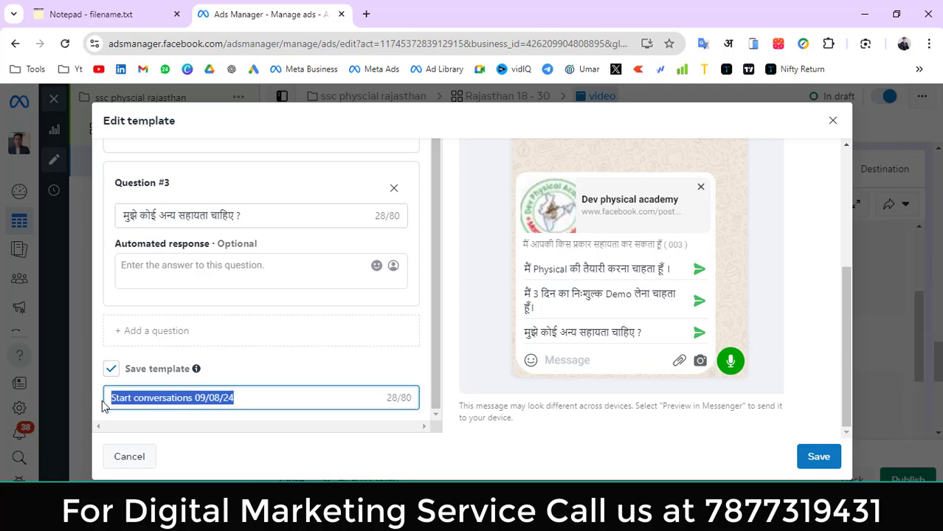
text(ssc)
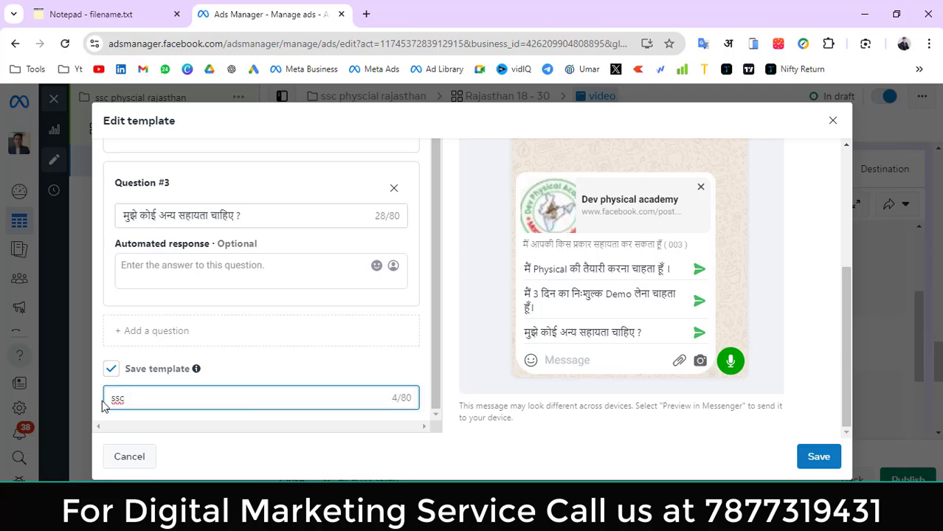
click(821, 458)
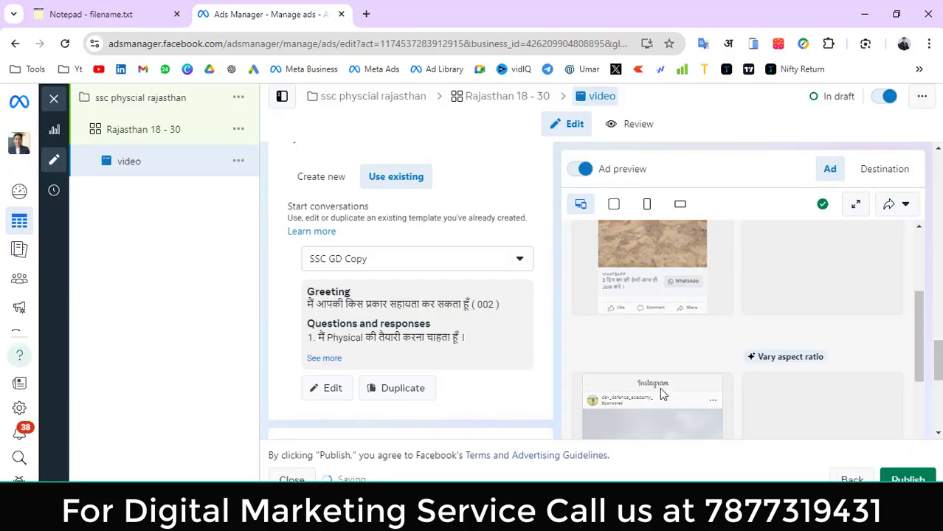
scroll(387, 347, down, 1)
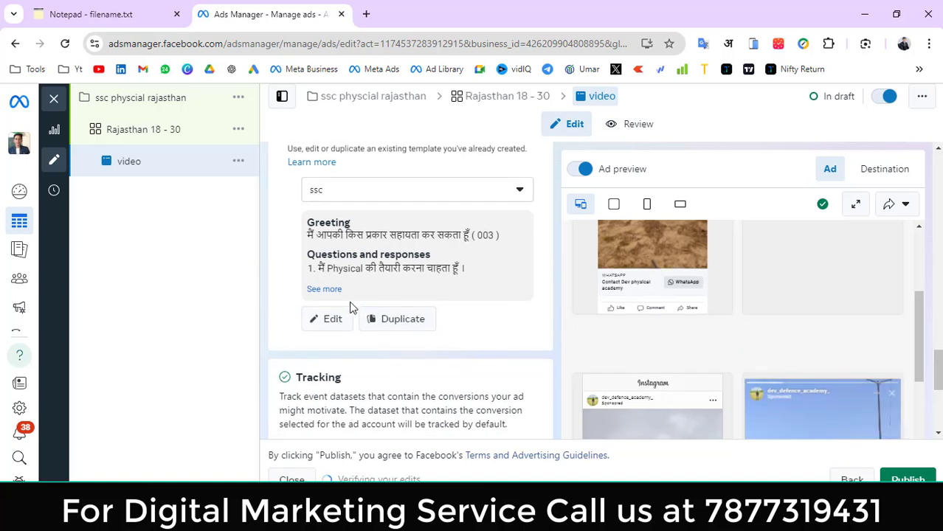
click(332, 292)
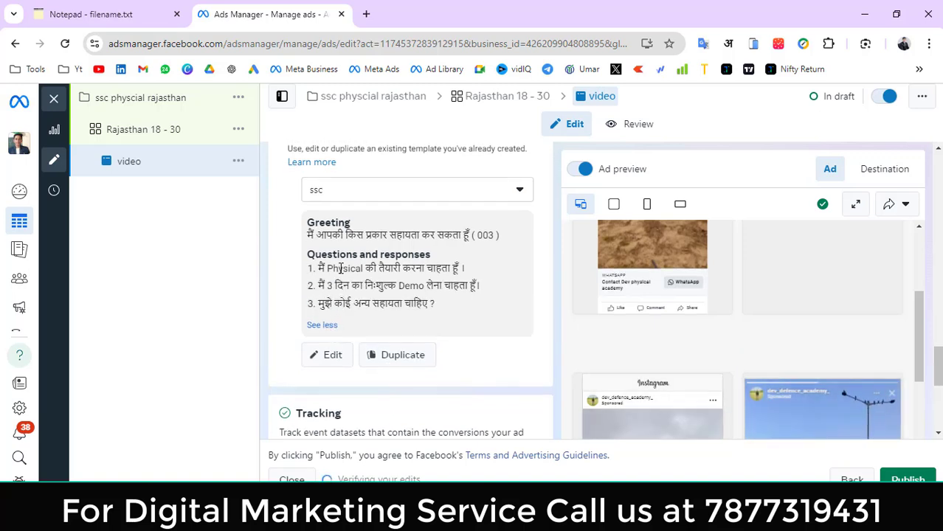
scroll(420, 337, up, 2)
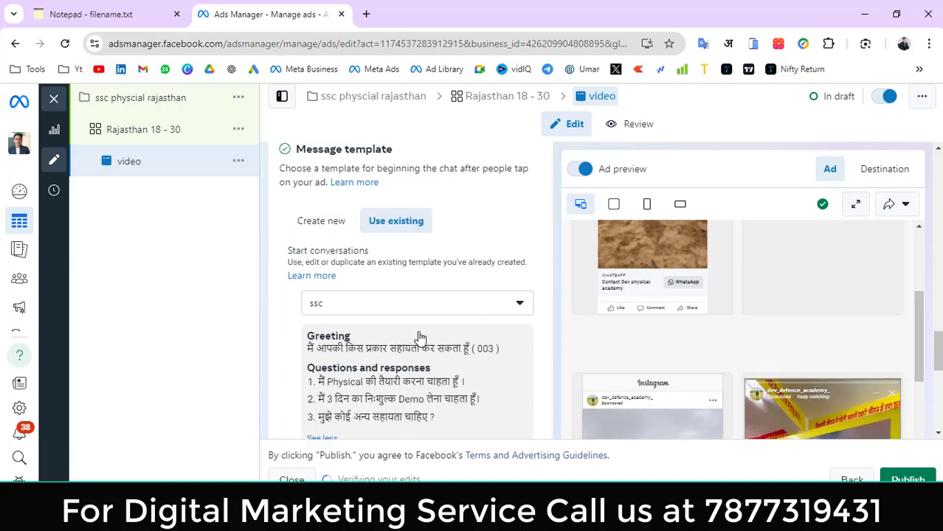
Check the list of existing message templates and look over the ad's creative, text and tracking settings.
click(348, 329)
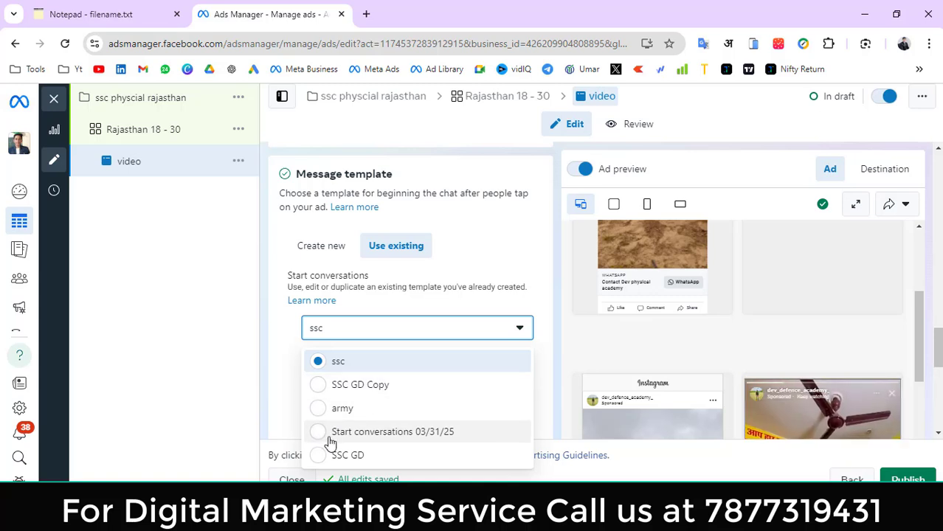
click(286, 375)
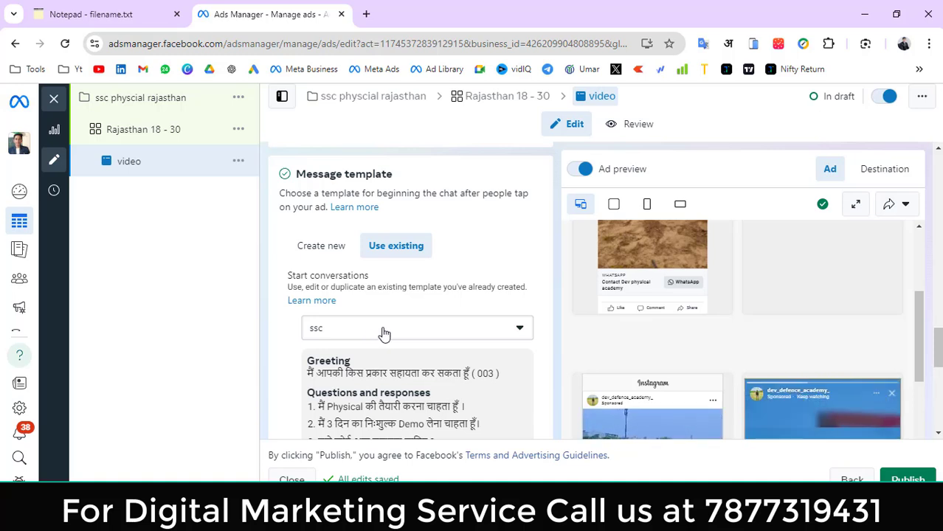
scroll(382, 334, down, 4)
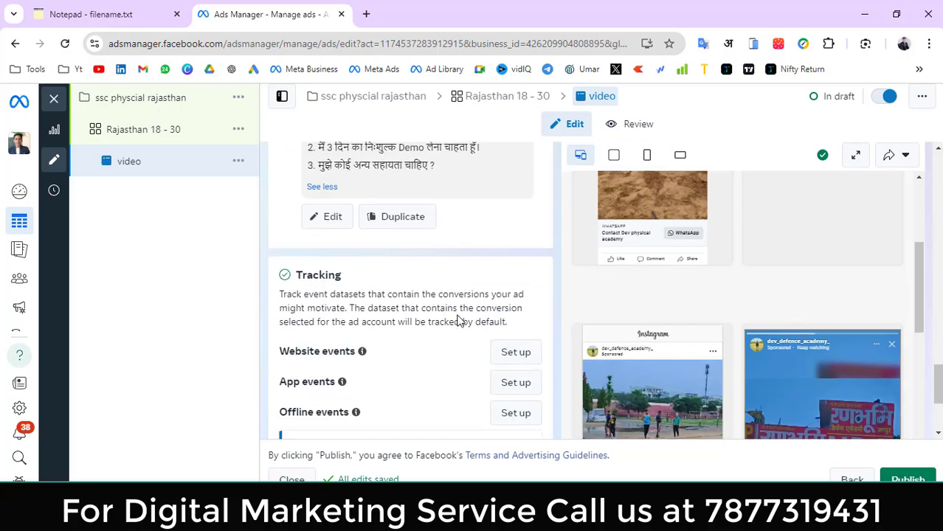
scroll(457, 321, down, 3)
scroll(458, 321, up, 6)
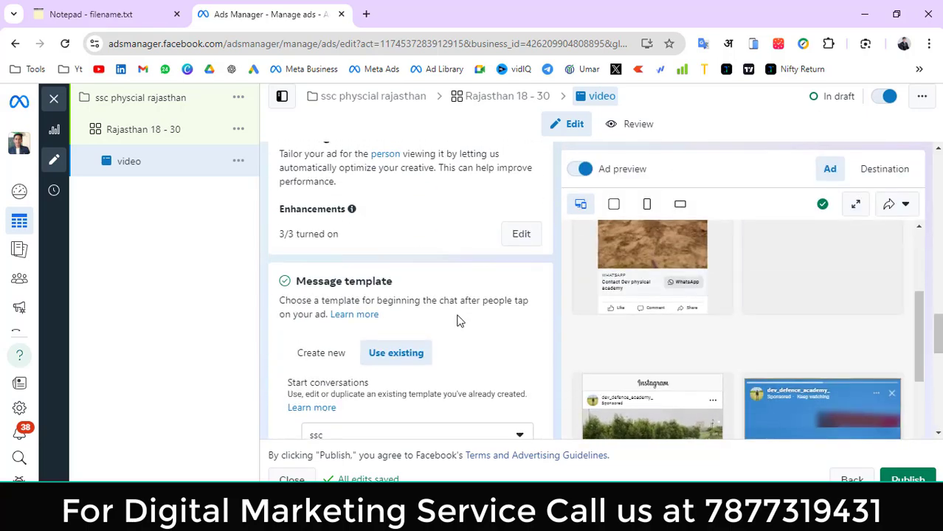
scroll(457, 321, up, 8)
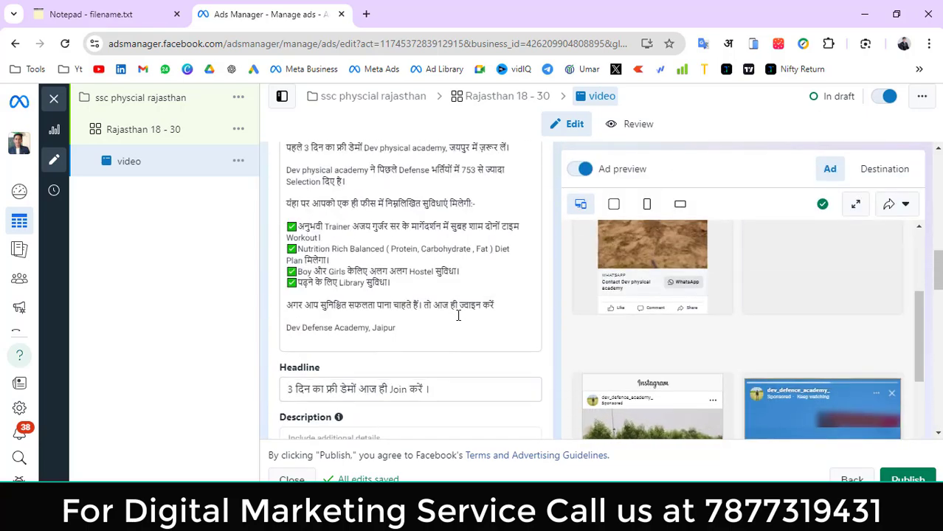
scroll(457, 318, up, 8)
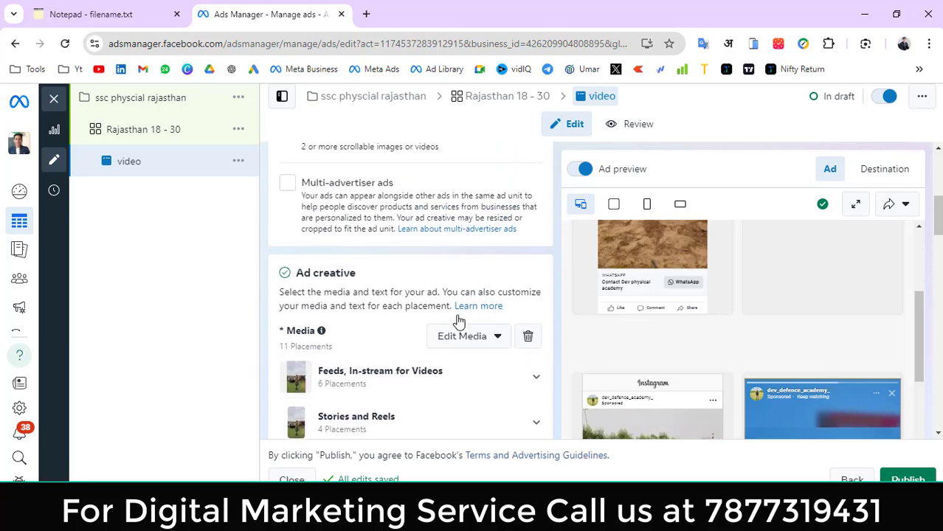
scroll(457, 321, down, 15)
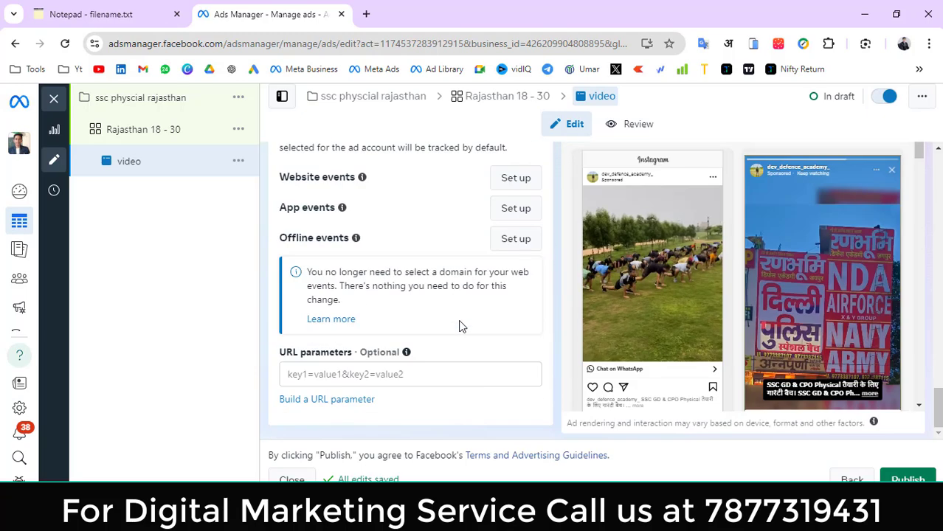
scroll(791, 289, up, 3)
scroll(489, 330, up, 1)
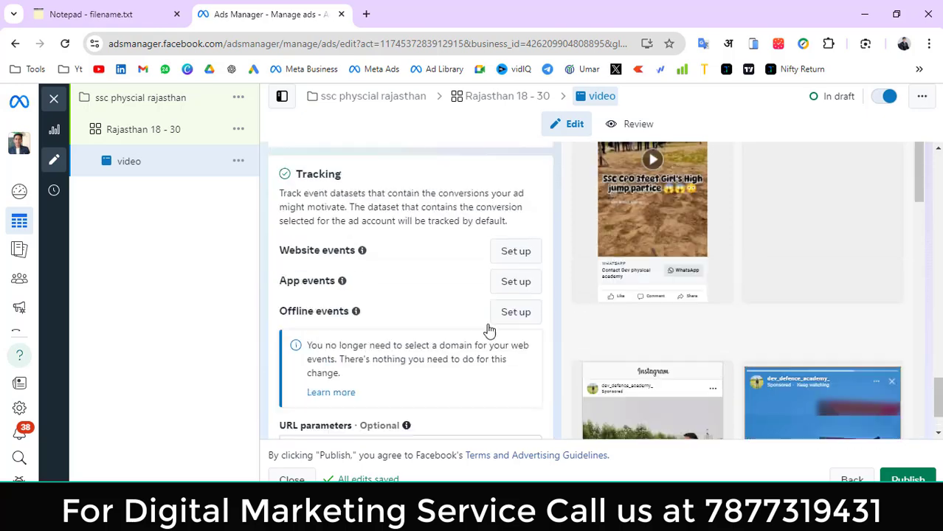
Review the ad's headline and primary text, highlighting the opening line of the primary text.
scroll(444, 347, up, 10)
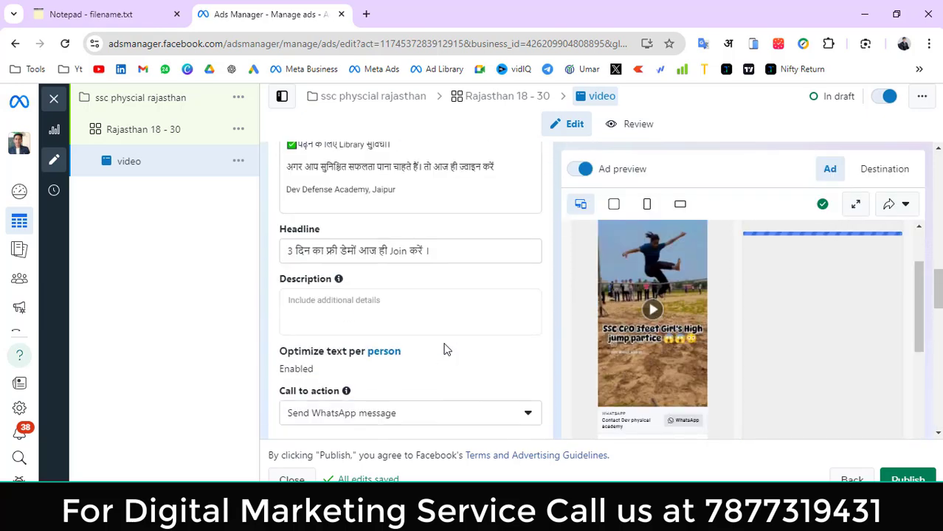
scroll(444, 349, up, 3)
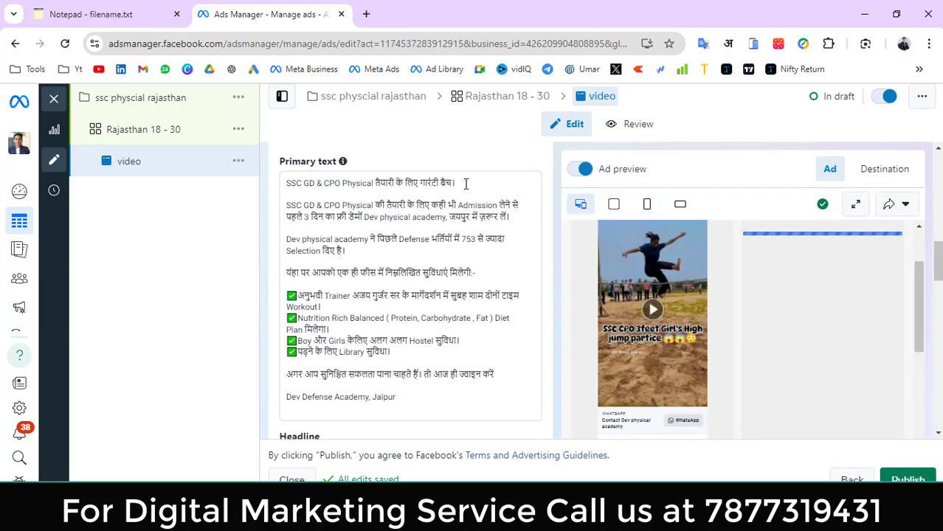
drag(466, 183, 290, 182)
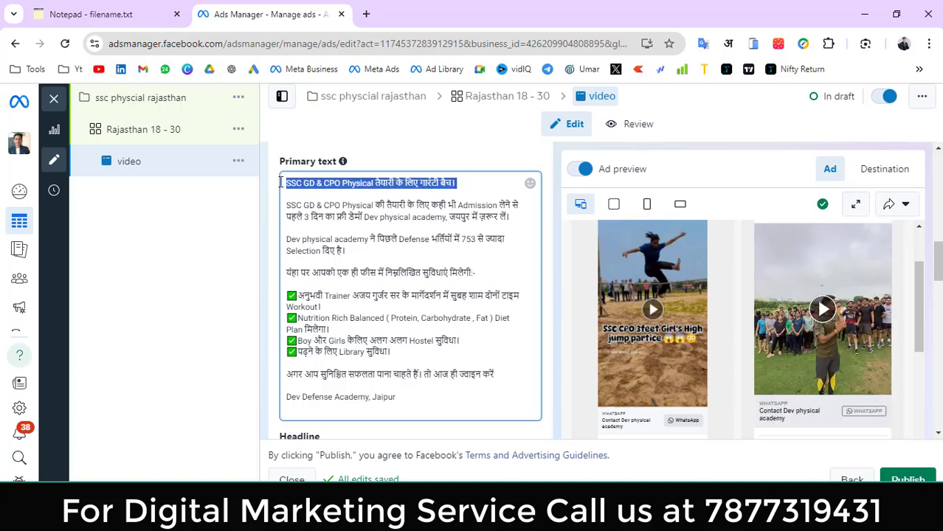
click(290, 193)
Examine how the ad's video, text and WhatsApp button appear across all placements in the advanced preview, and close it.
click(856, 205)
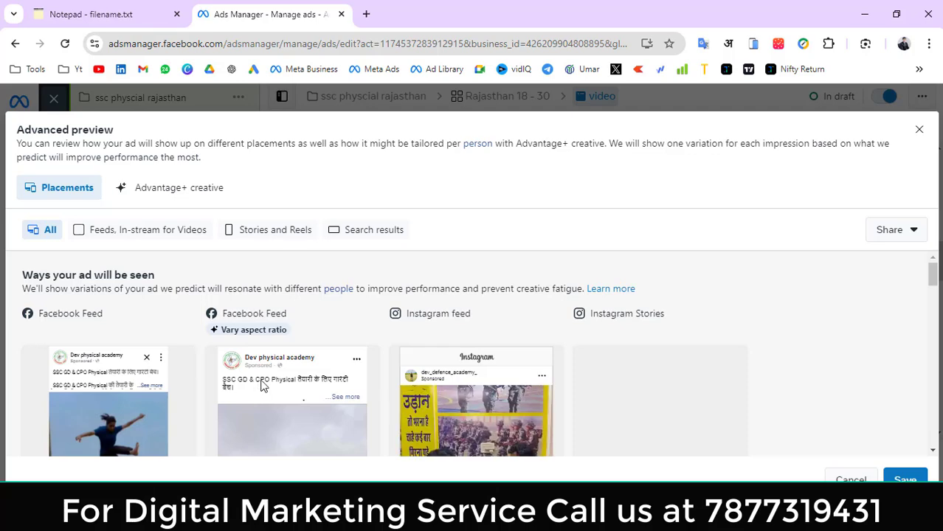
scroll(360, 380, down, 2)
scroll(363, 380, down, 1)
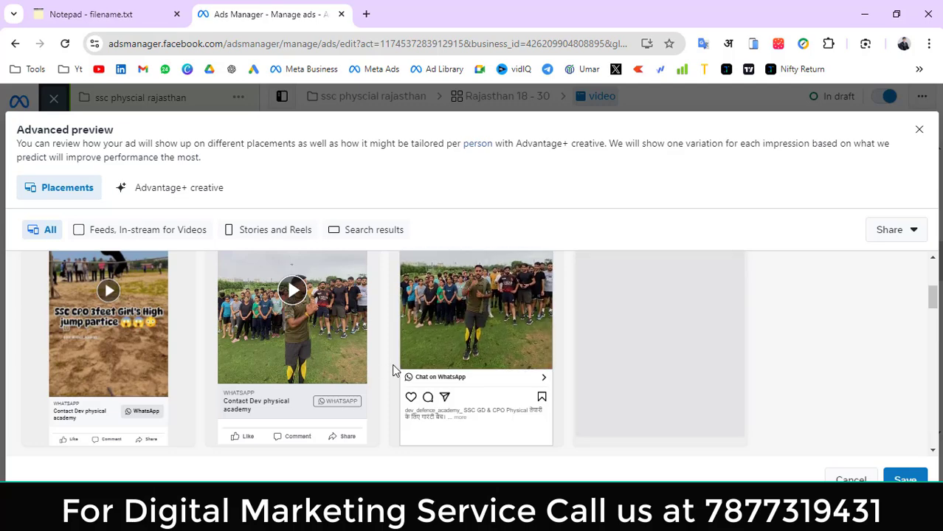
scroll(476, 366, down, 1)
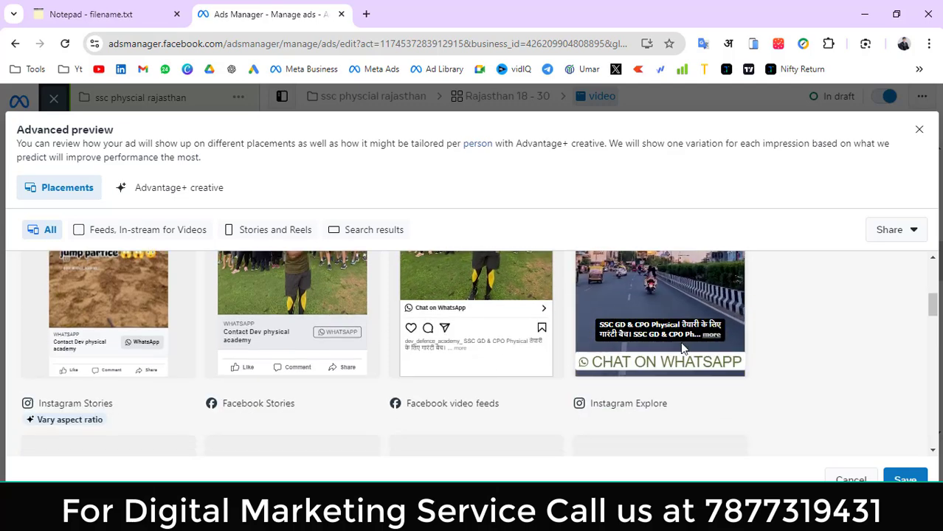
scroll(671, 369, up, 1)
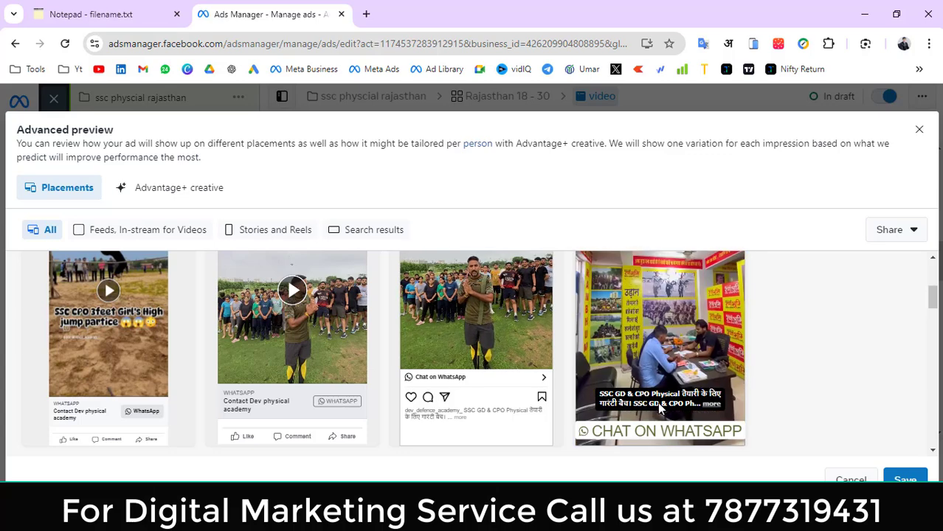
scroll(385, 392, down, 4)
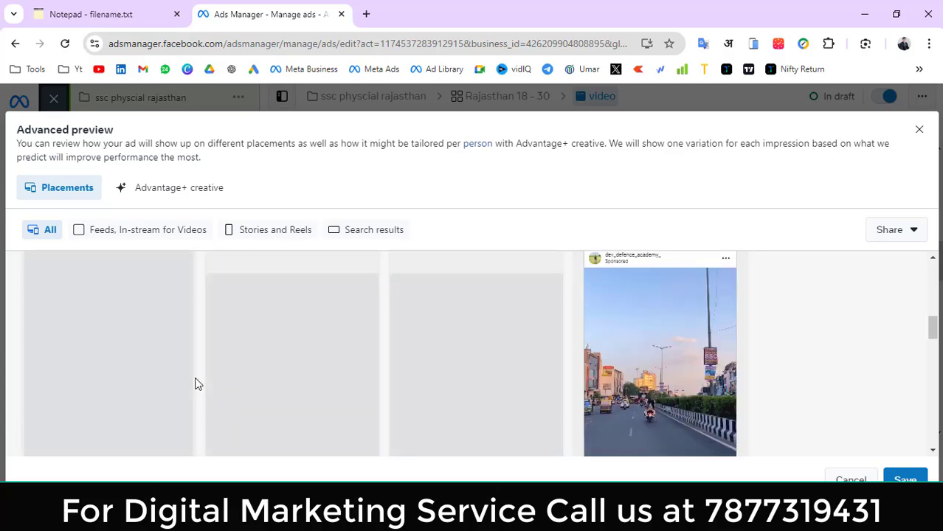
scroll(155, 352, up, 4)
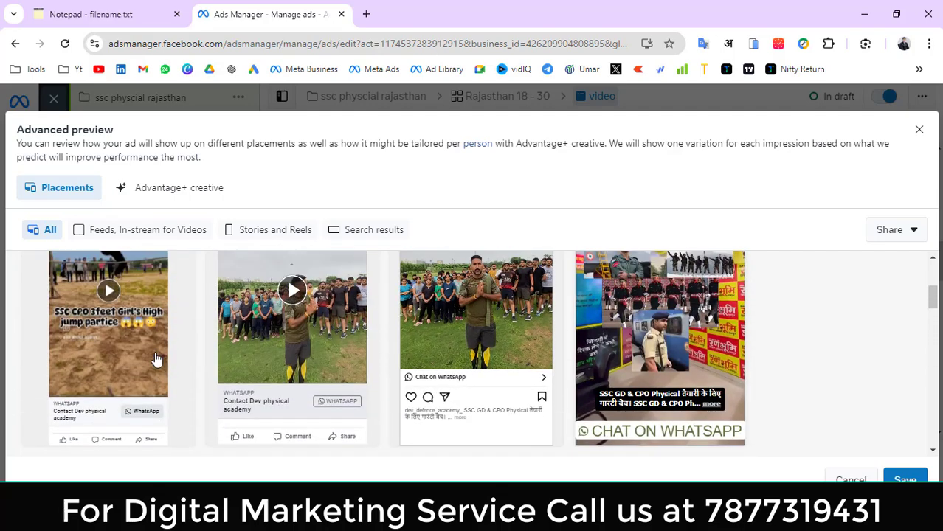
scroll(156, 358, down, 2)
scroll(160, 363, down, 3)
scroll(159, 358, down, 5)
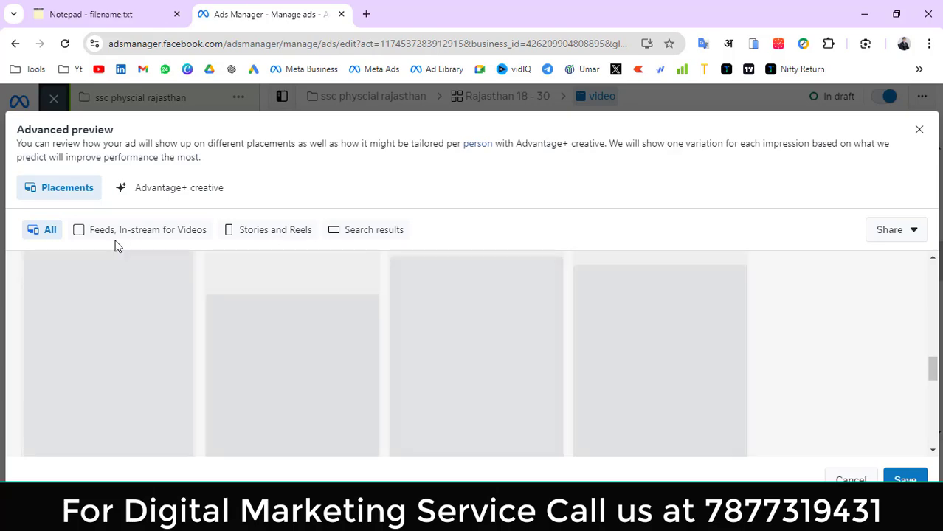
scroll(438, 328, down, 5)
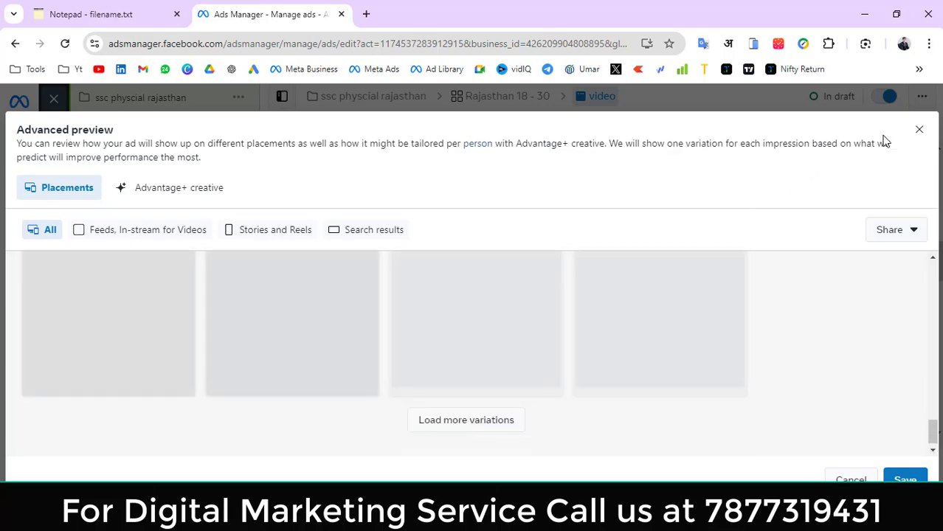
key(Escape)
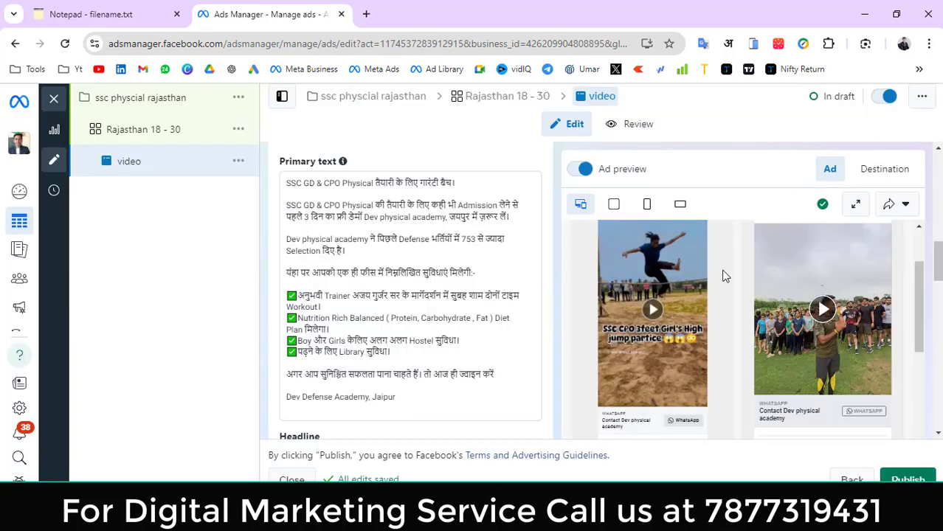
Recheck the headline and the "ssc" message template, and look over the tracking options and URL parameters.
scroll(487, 353, down, 6)
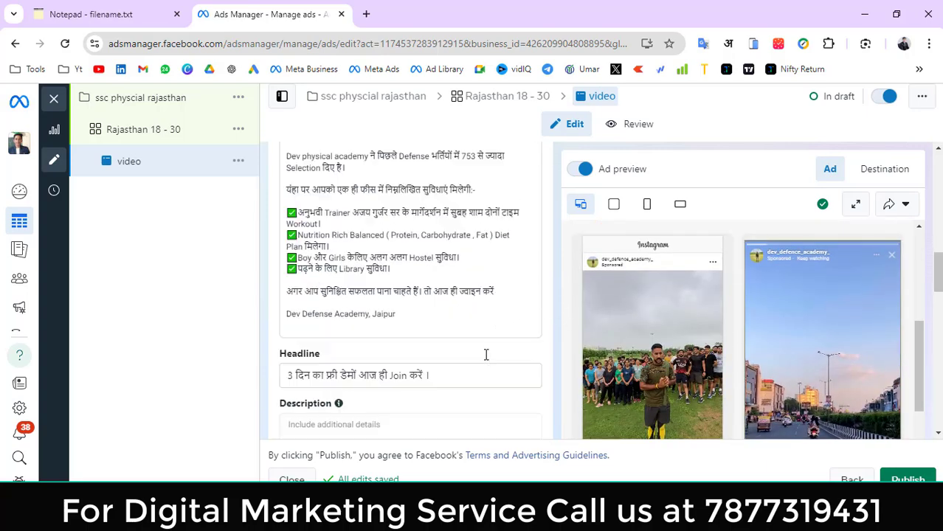
scroll(476, 383, down, 4)
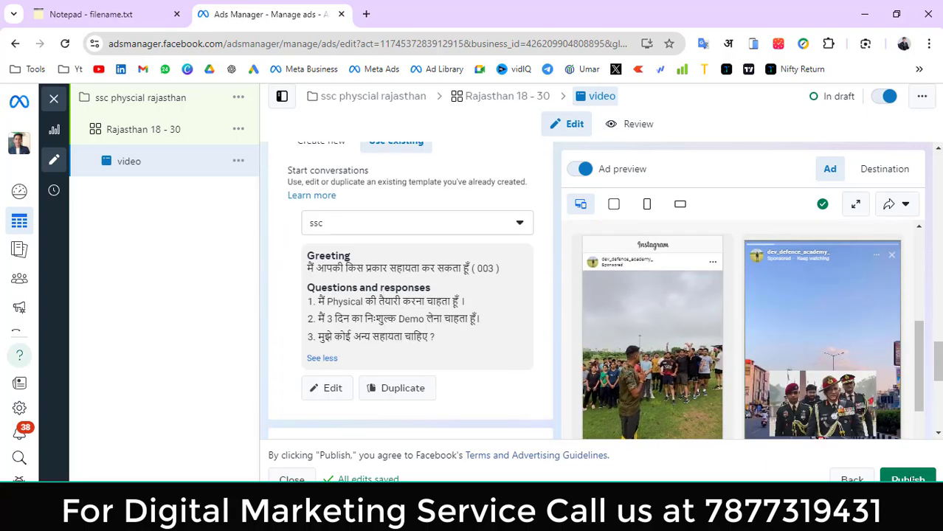
scroll(474, 426, down, 1)
scroll(457, 406, down, 4)
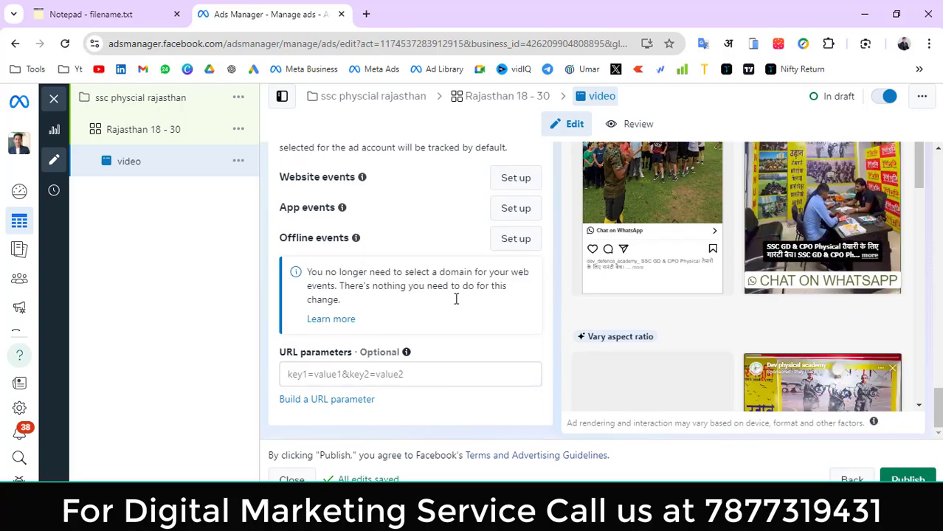
scroll(482, 366, up, 4)
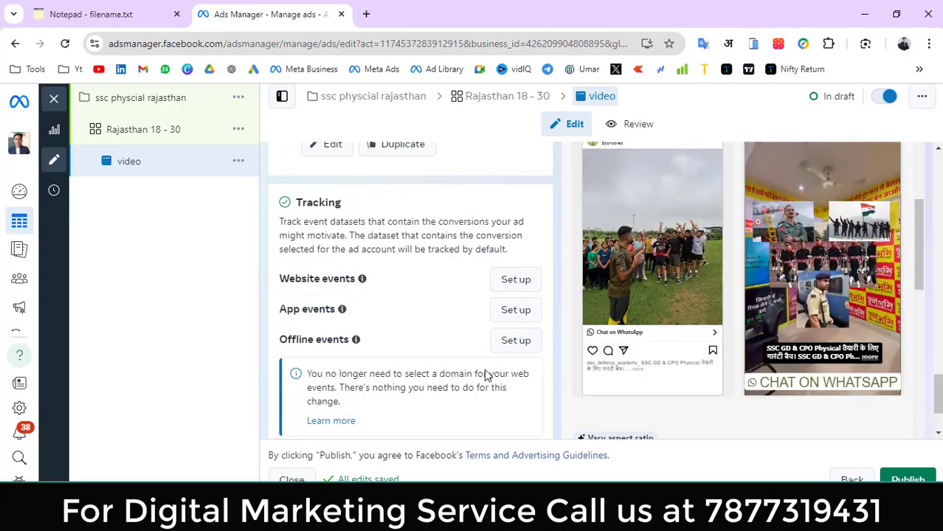
scroll(485, 369, down, 4)
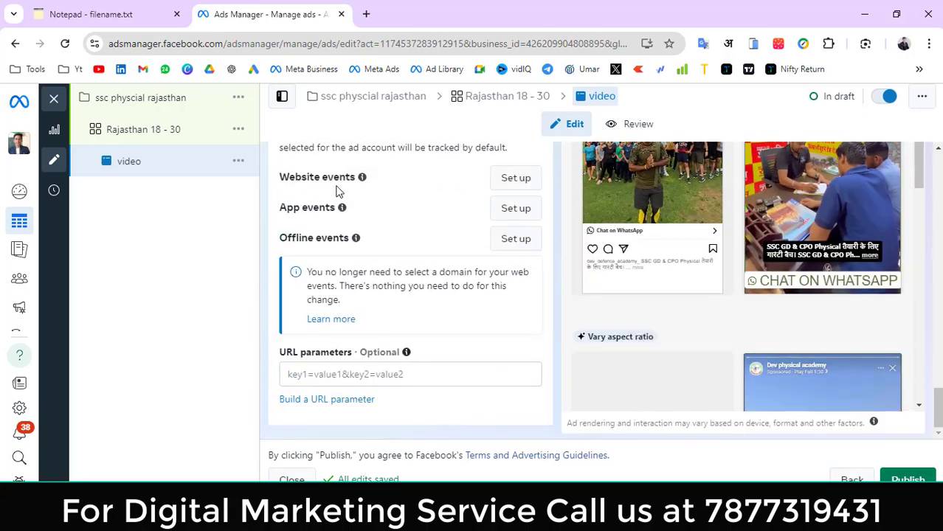